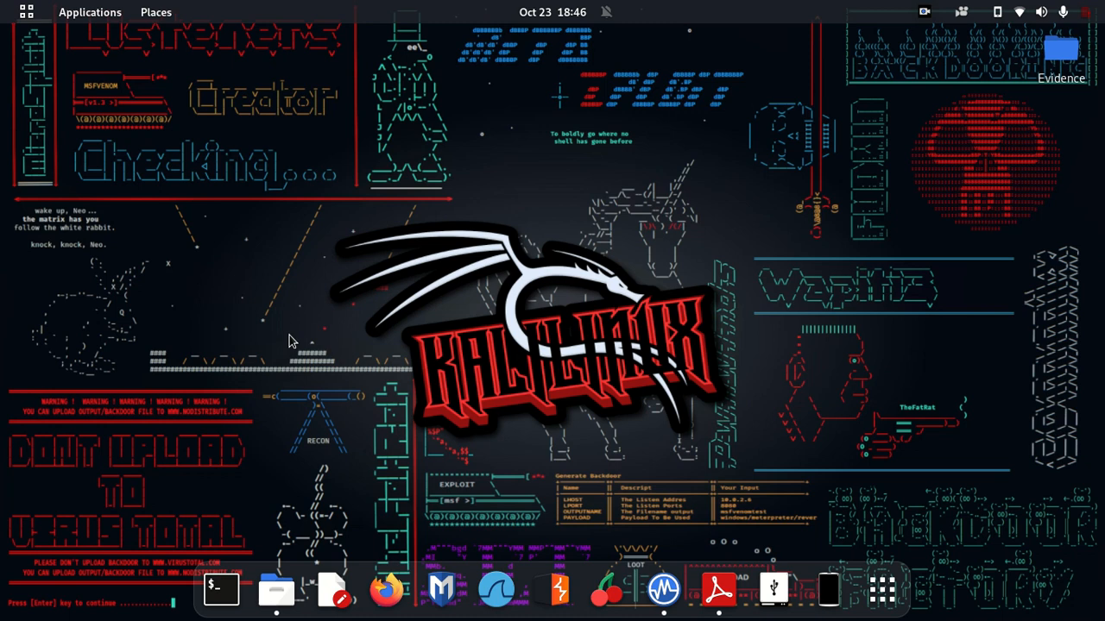
Step: In Files, browse from Home to the Desktop's Evidence folder
{"action": "left_click", "coordinate": [274, 591]}
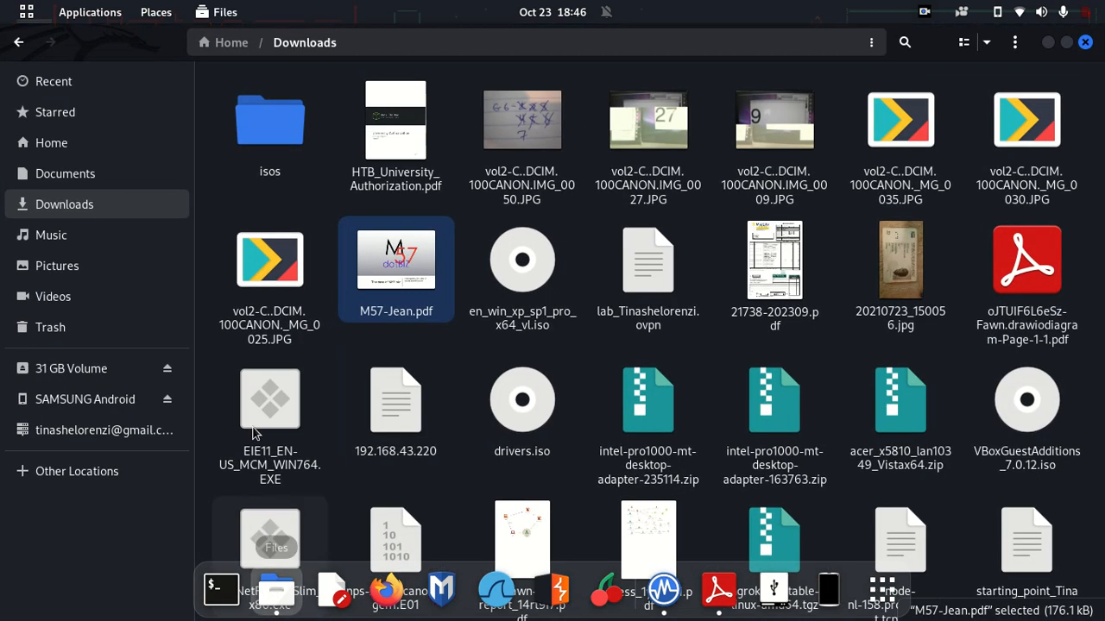
{"action": "left_click", "coordinate": [66, 148]}
{"action": "left_click", "coordinate": [319, 139]}
{"action": "double_click", "coordinate": [317, 134]}
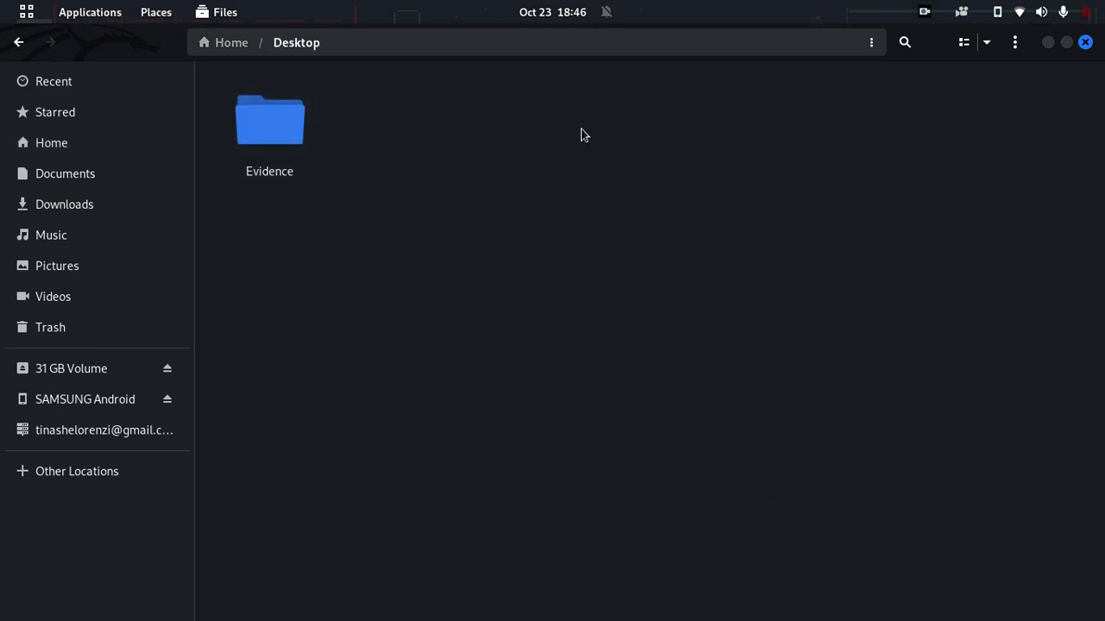
{"action": "left_click", "coordinate": [312, 158]}
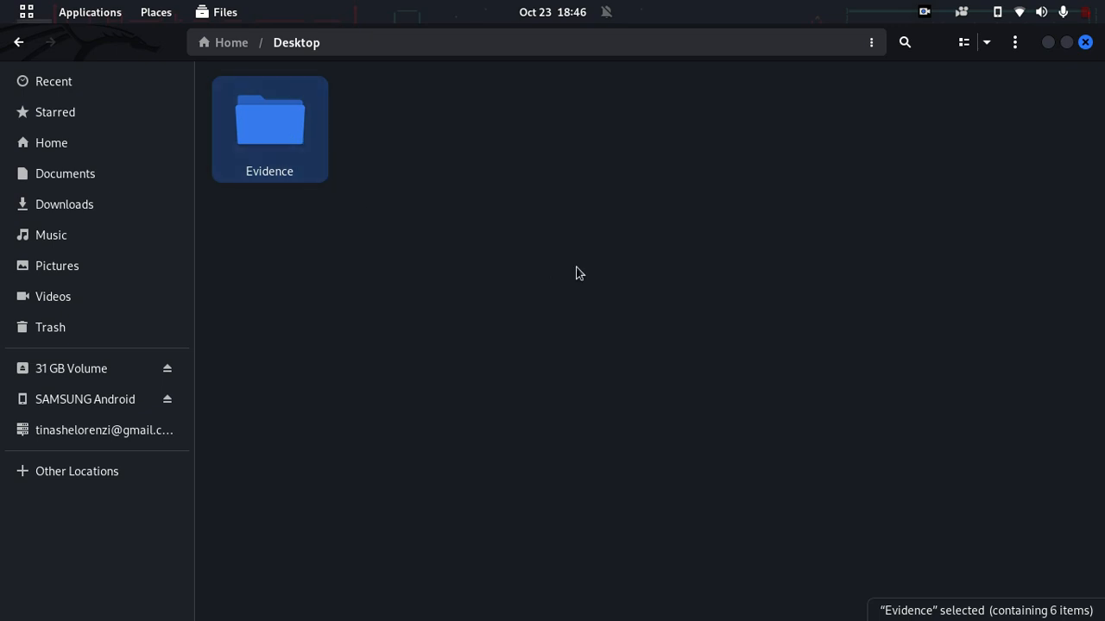
{"action": "double_click", "coordinate": [299, 140]}
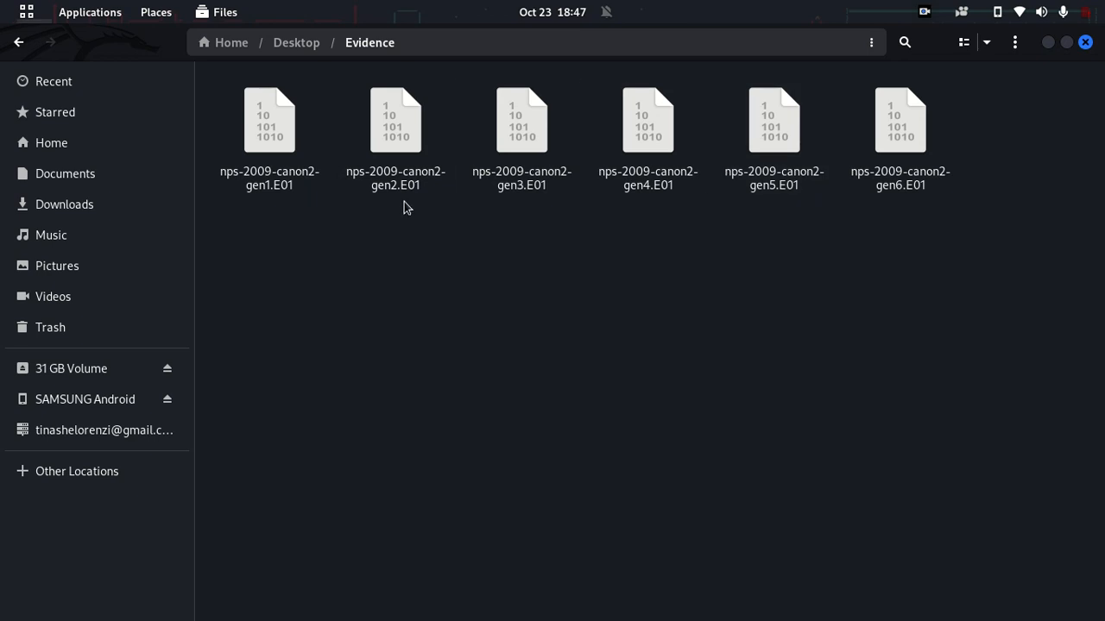
Step: Select the six .E01 images, then pick nps-2009-canon2-gen3.E01 alone
{"action": "left_click_drag", "start_coordinate": [258, 247], "coordinate": [939, 160]}
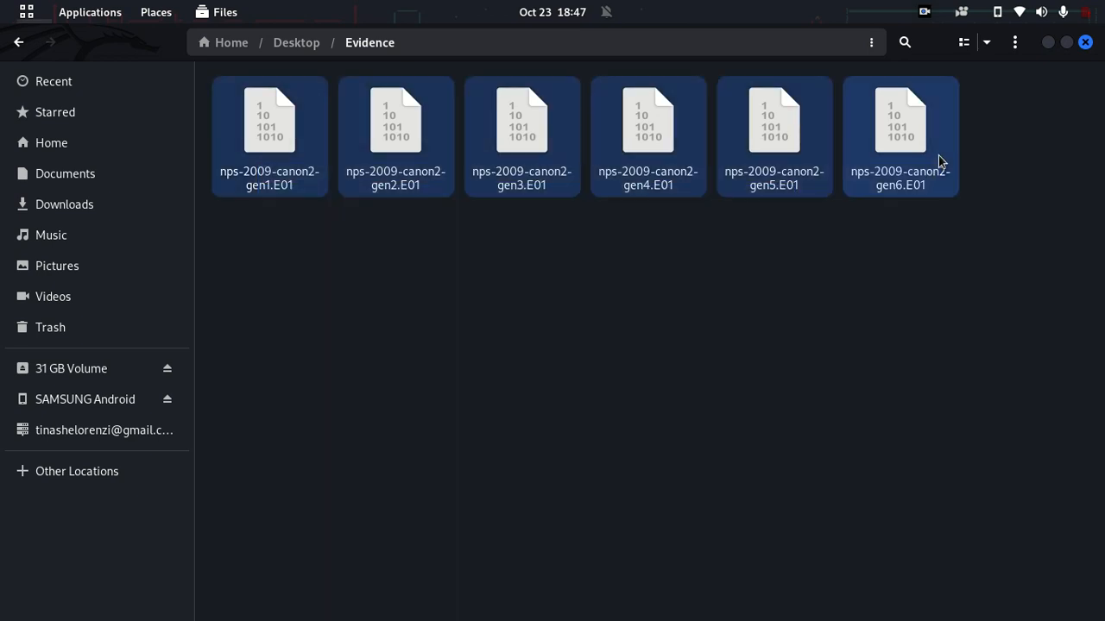
{"action": "left_click_drag", "start_coordinate": [1024, 317], "coordinate": [302, 120]}
{"action": "left_click", "coordinate": [340, 302]}
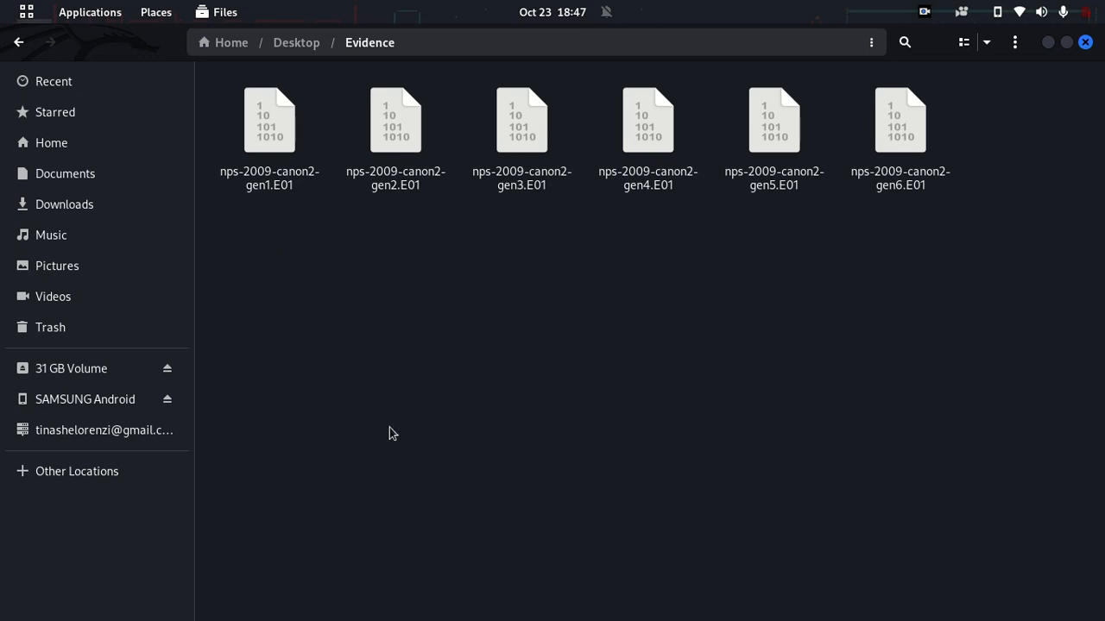
{"action": "left_click", "coordinate": [539, 193]}
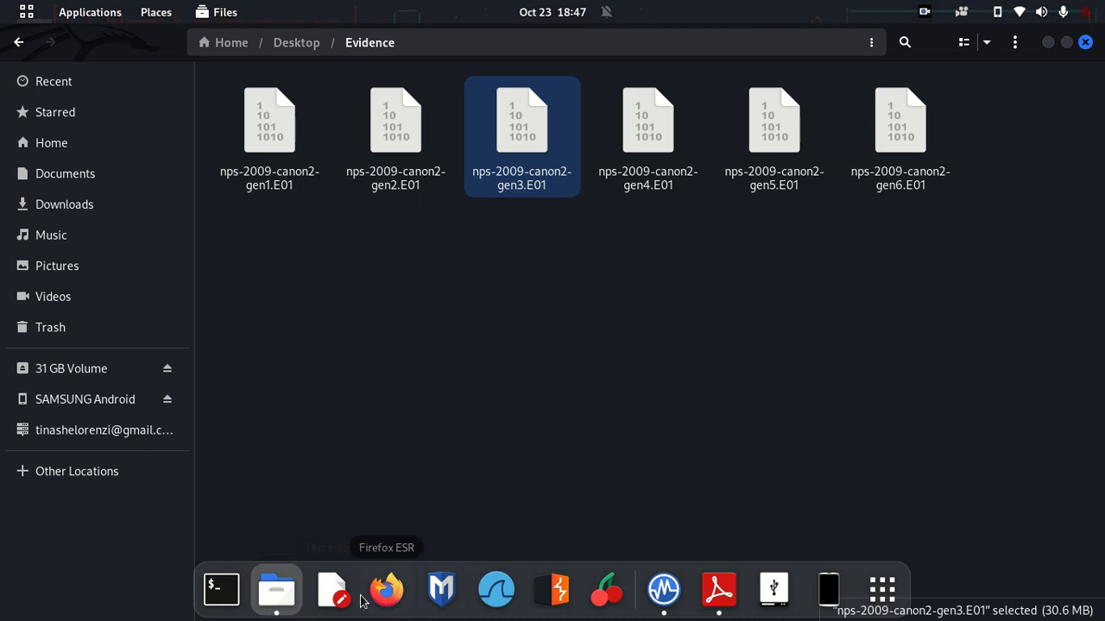
Step: Search Firefox for '.E01 file extension' in a fresh tab
{"action": "left_click", "coordinate": [364, 592]}
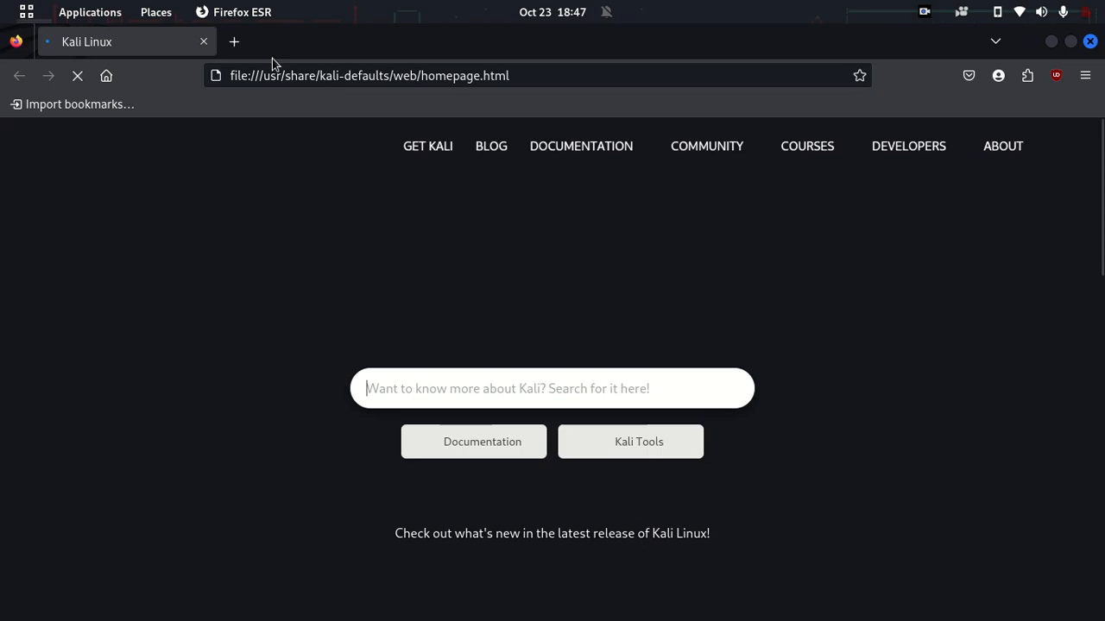
{"action": "left_click", "coordinate": [234, 41]}
{"action": "left_click", "coordinate": [203, 43]}
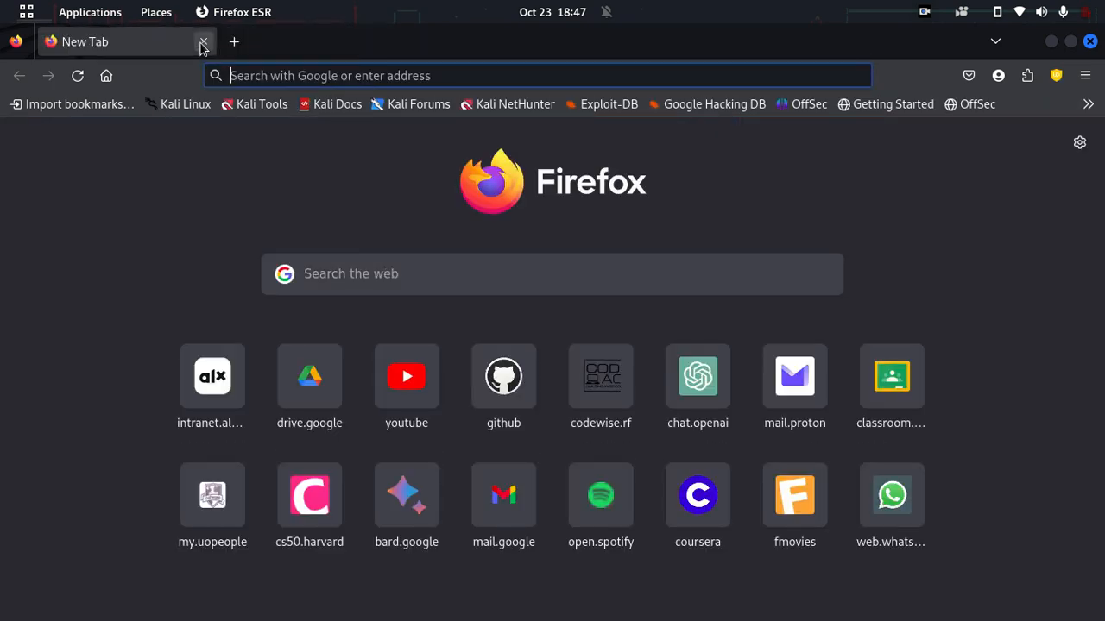
{"action": "left_click", "coordinate": [264, 75]}
{"action": "type", "text": ".E01"}
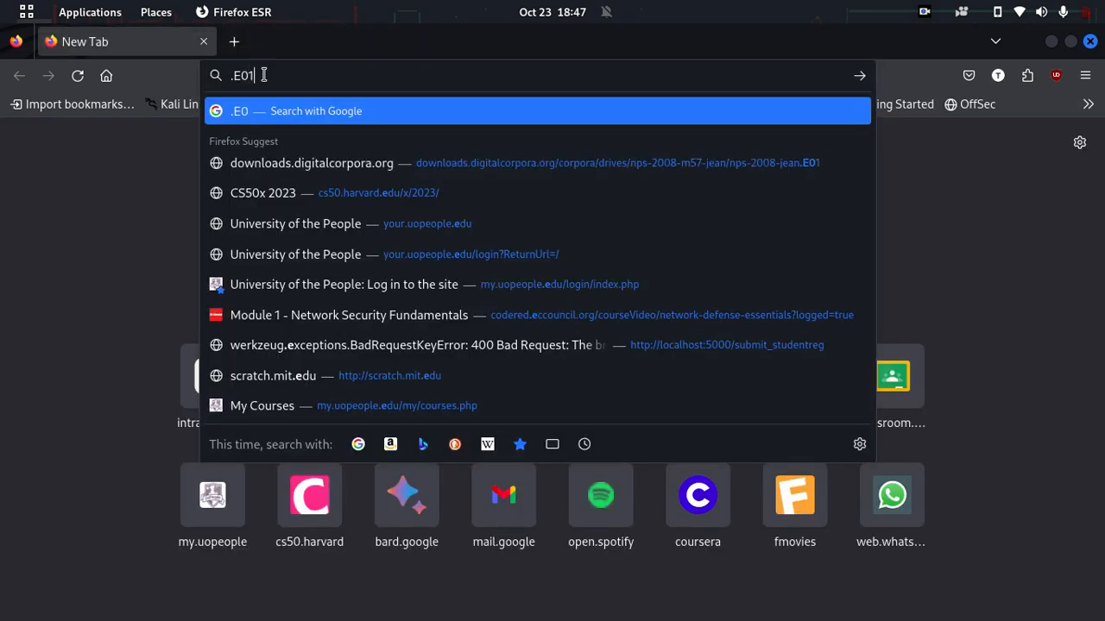
{"action": "type", "text": " file extension"}
{"action": "key", "text": "Return"}
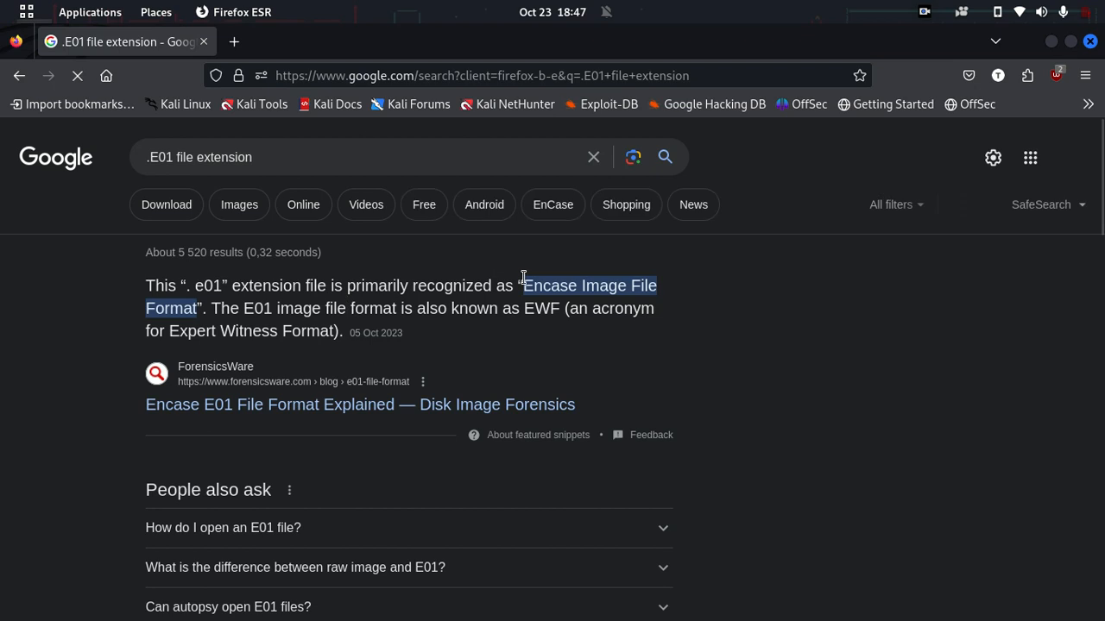
Step: Highlight the Encase Image File Format answer and minimize Firefox
{"action": "left_click_drag", "start_coordinate": [521, 285], "coordinate": [629, 308]}
{"action": "left_click", "coordinate": [629, 308]}
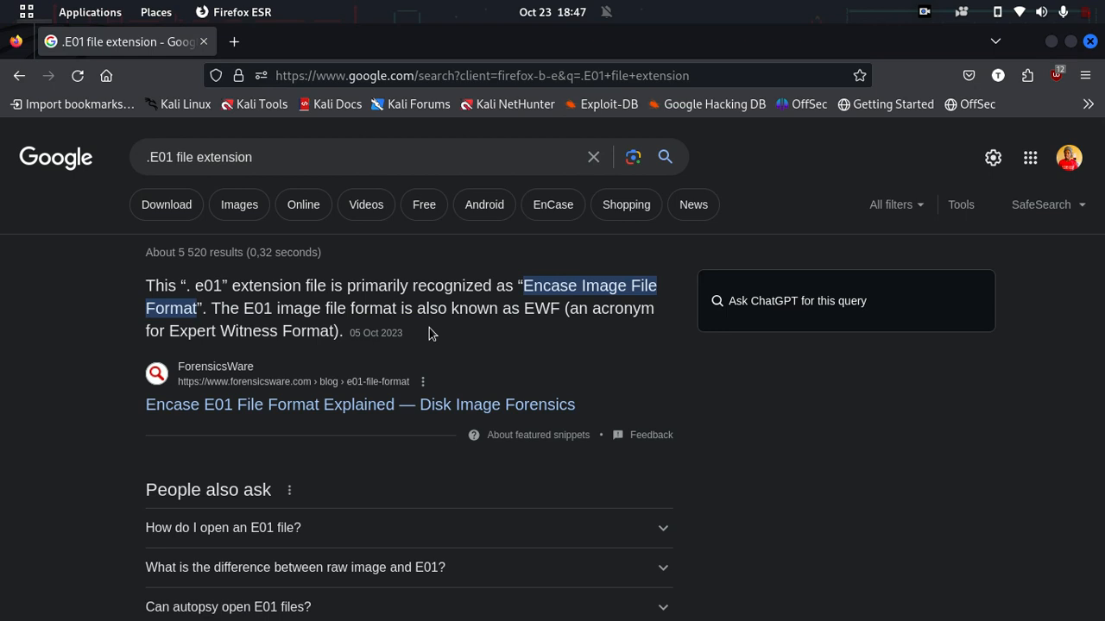
{"action": "left_click", "coordinate": [1050, 42]}
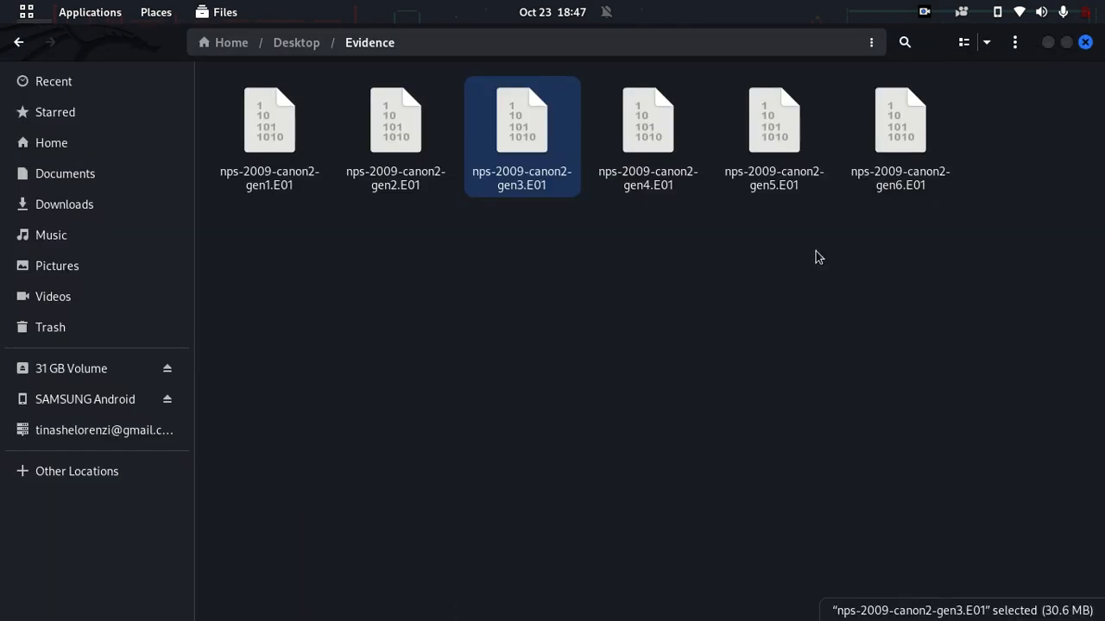
Step: Select gen6, then all six images, and check the gen4 image's context menu
{"action": "left_click", "coordinate": [817, 256]}
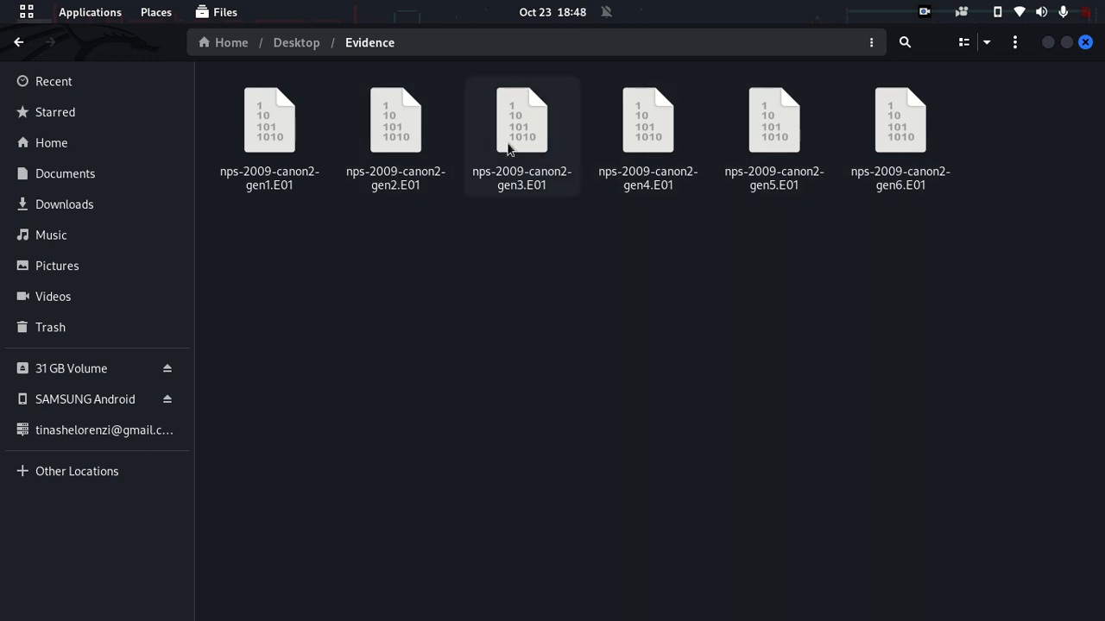
{"action": "left_click", "coordinate": [917, 185]}
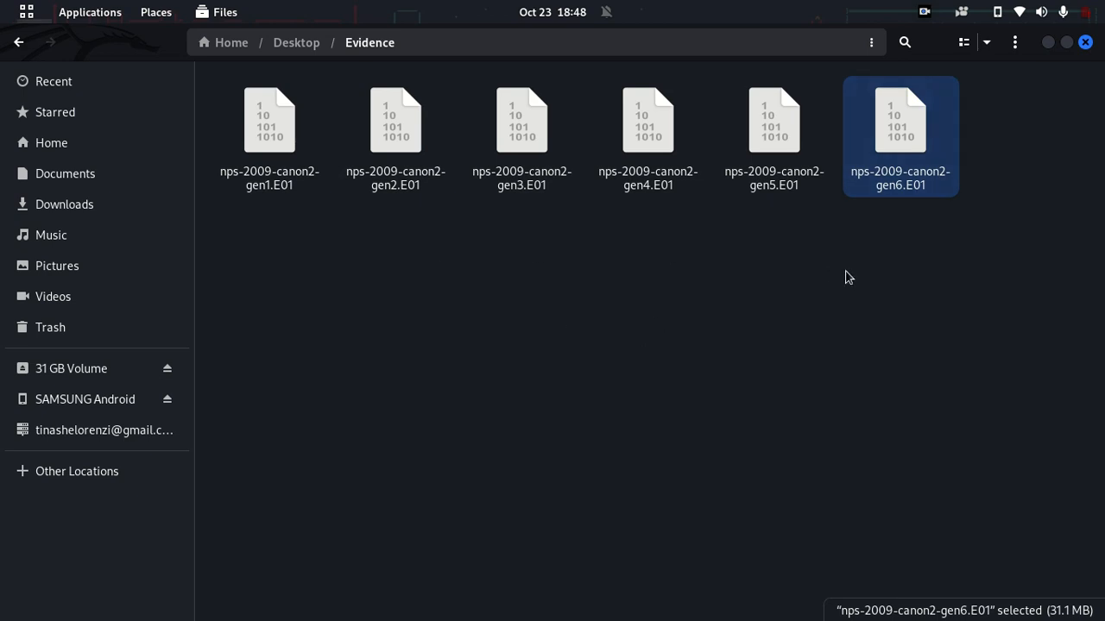
{"action": "left_click", "coordinate": [891, 300]}
{"action": "left_click_drag", "start_coordinate": [966, 256], "coordinate": [254, 100]}
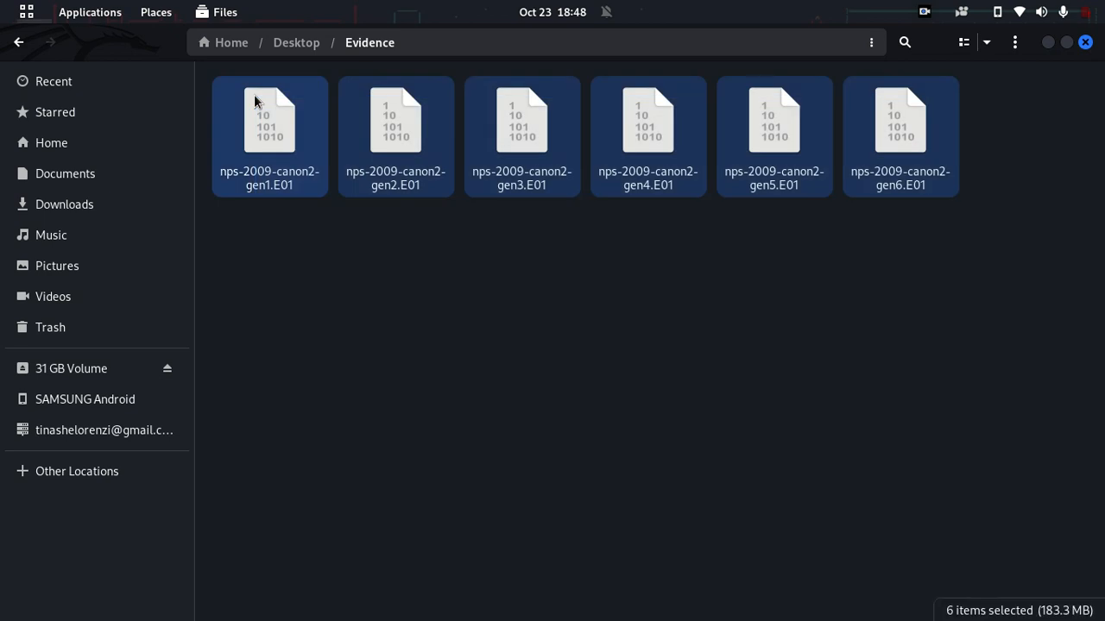
{"action": "left_click", "coordinate": [481, 248]}
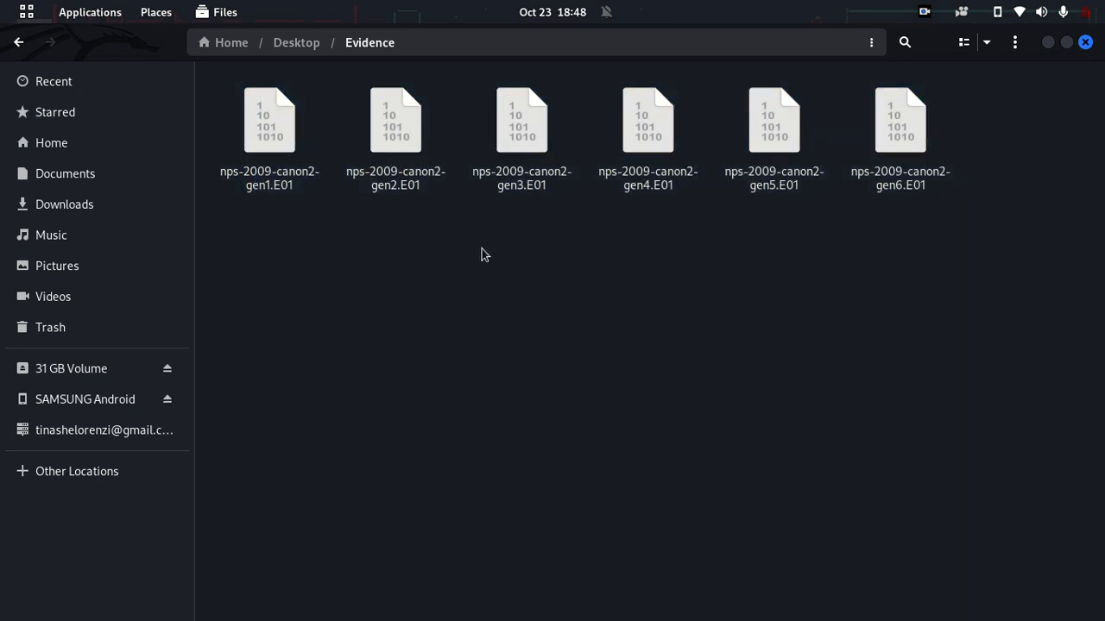
{"action": "right_click", "coordinate": [670, 148]}
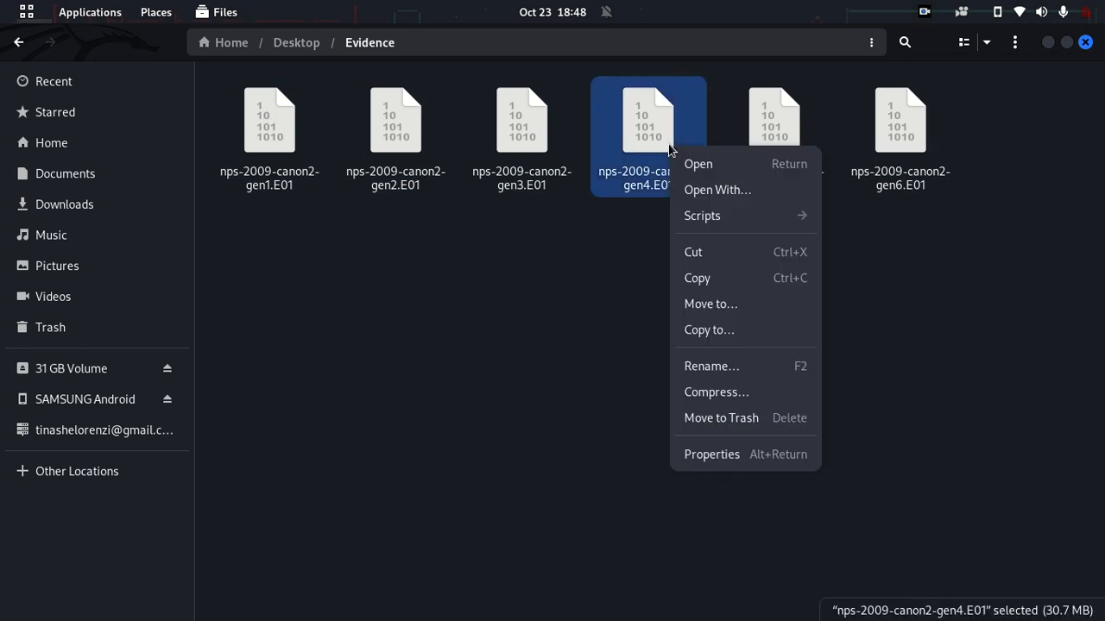
{"action": "left_click", "coordinate": [583, 227]}
{"action": "left_click", "coordinate": [602, 303]}
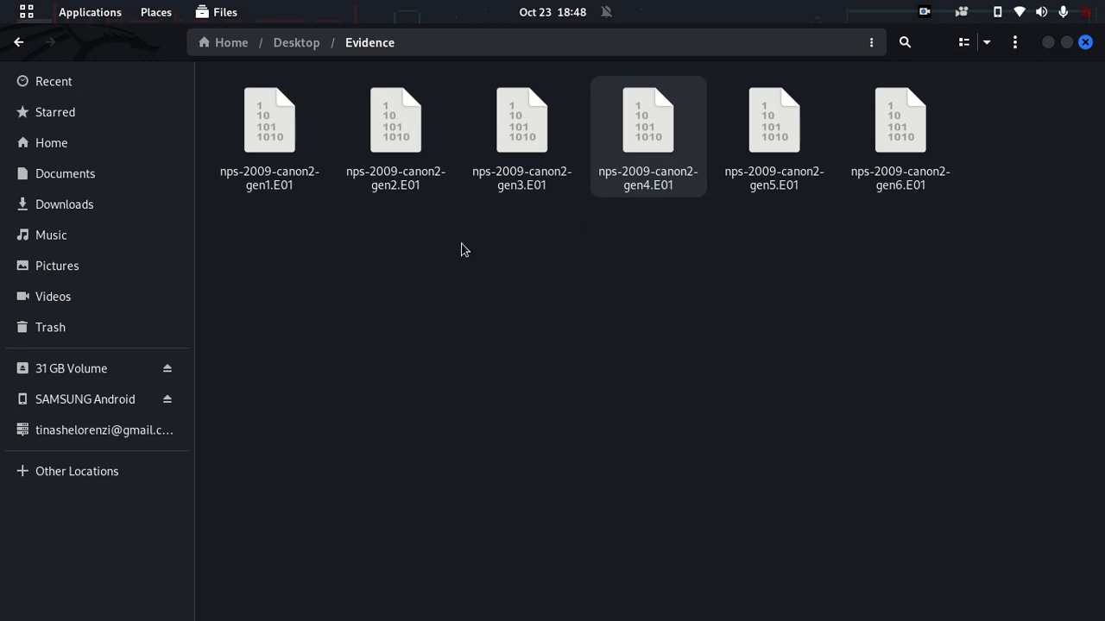
Step: Rubber-band select all six .E01 images again, then clear the selection
{"action": "left_click_drag", "start_coordinate": [943, 305], "coordinate": [237, 84]}
{"action": "left_click", "coordinate": [378, 219]}
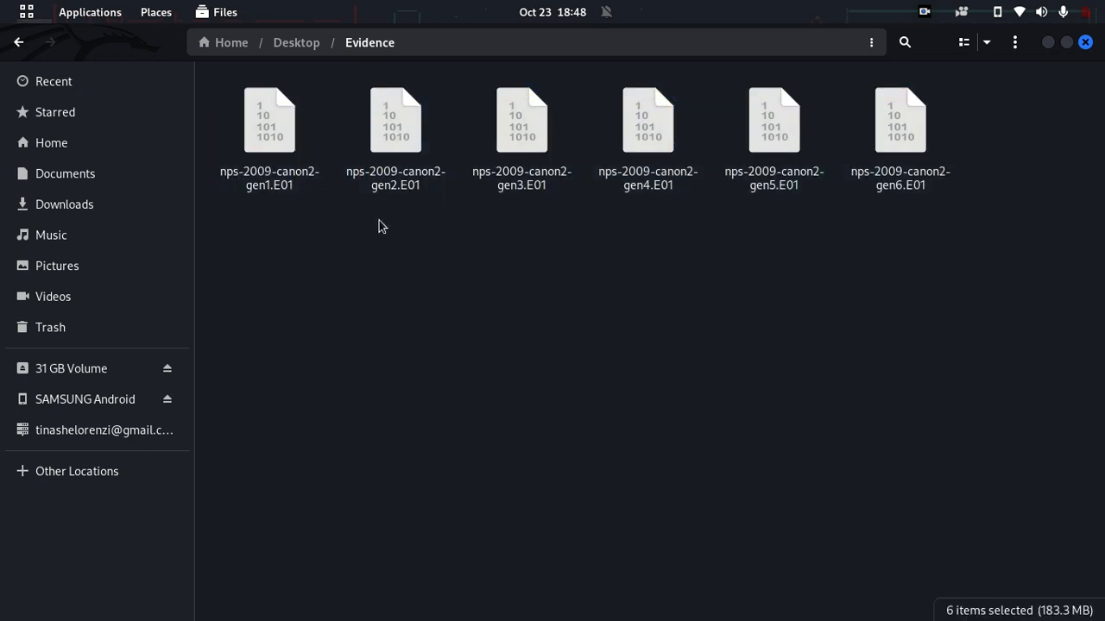
{"action": "left_click_drag", "start_coordinate": [898, 326], "coordinate": [286, 164]}
{"action": "left_click", "coordinate": [411, 367]}
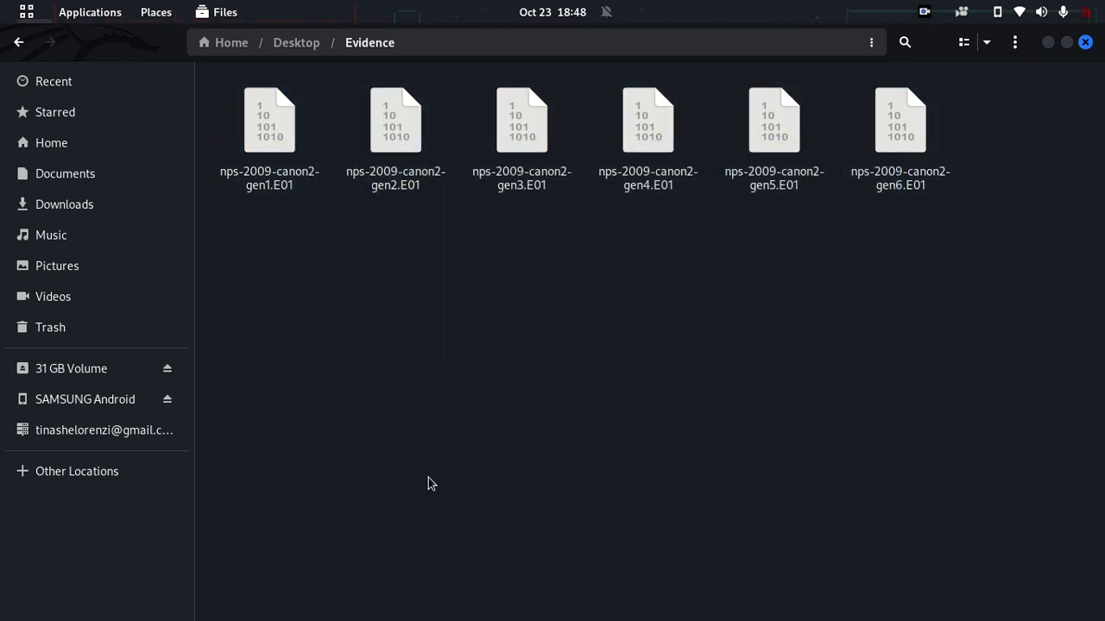
Step: Launch a Terminal window from the dock
{"action": "mouse_move", "coordinate": [496, 590]}
{"action": "mouse_move", "coordinate": [221, 617]}
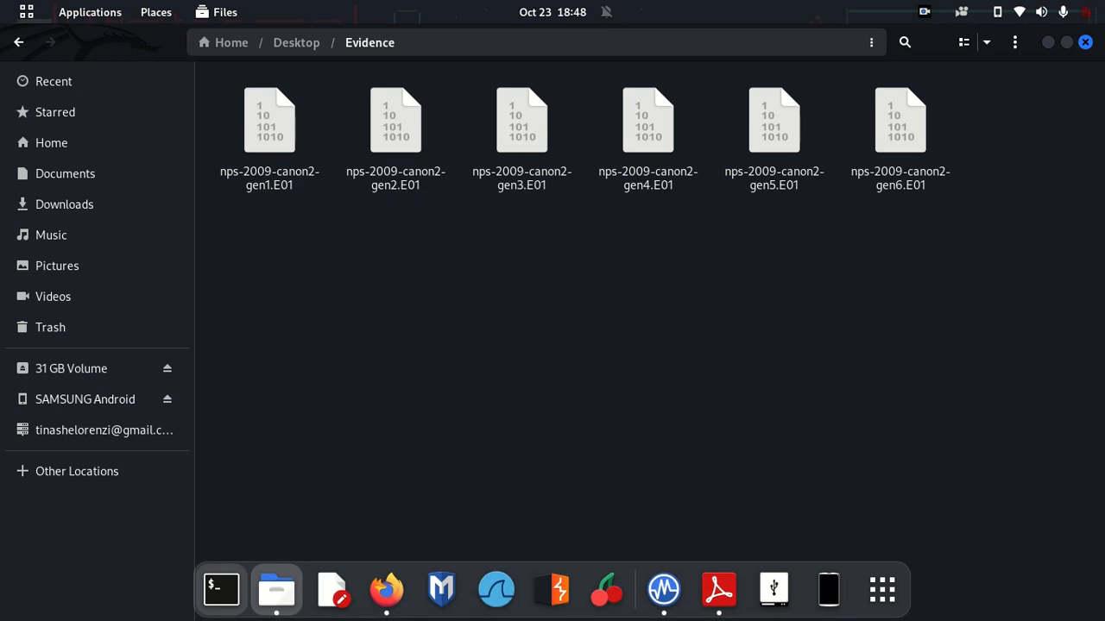
{"action": "left_click", "coordinate": [221, 588]}
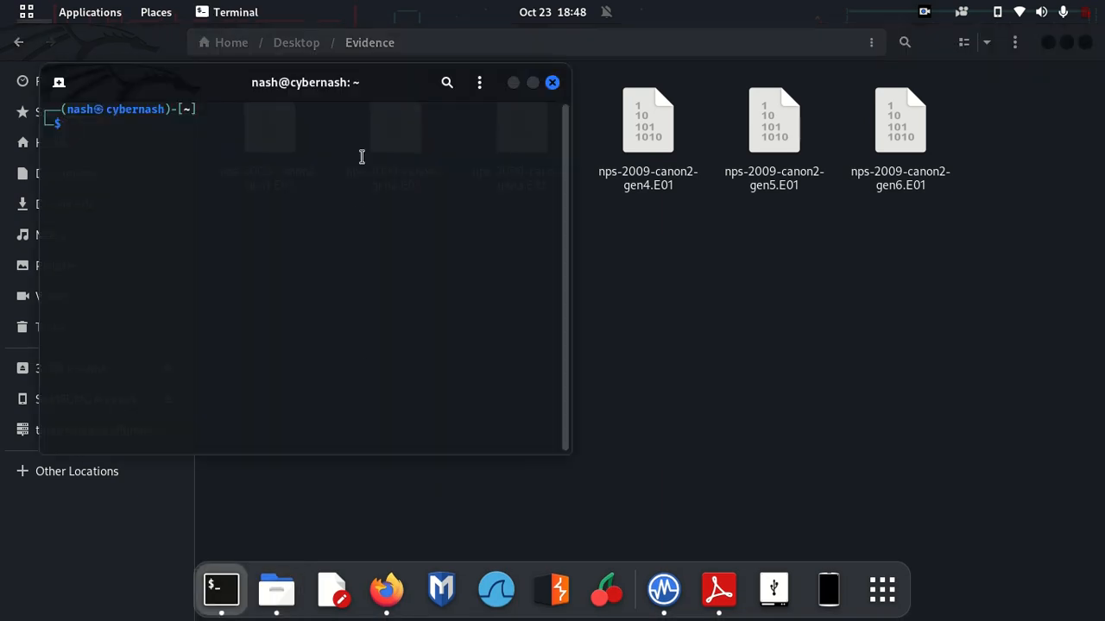
Step: Start Autopsy by running 'sudo autopsy' and answering the password prompt
{"action": "left_click_drag", "start_coordinate": [294, 89], "coordinate": [670, 214]}
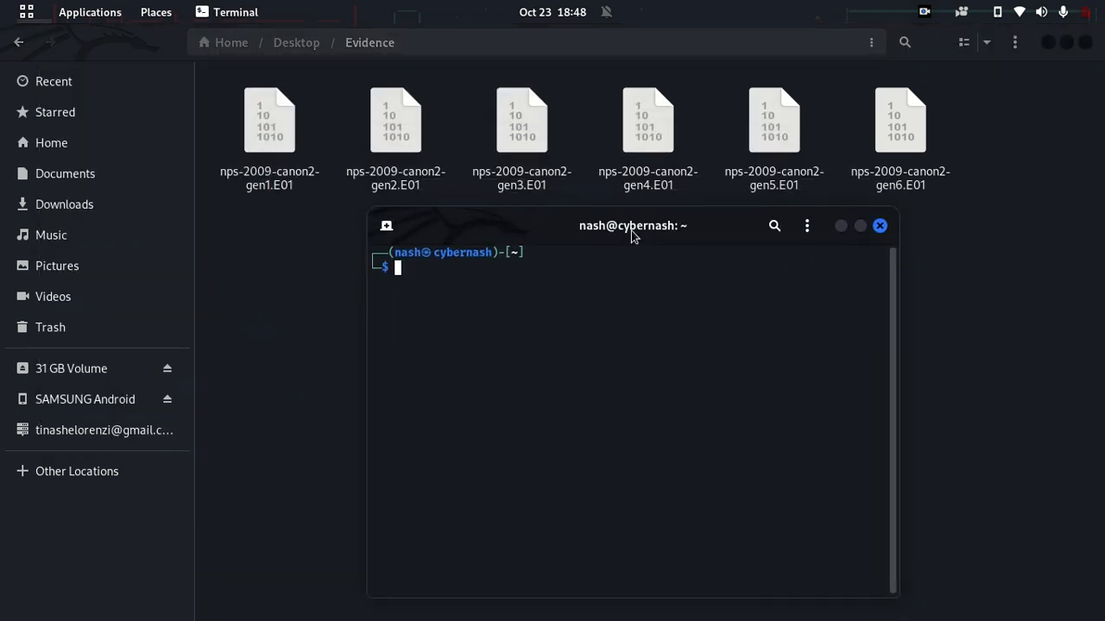
{"action": "type", "text": "sudo autopsy"}
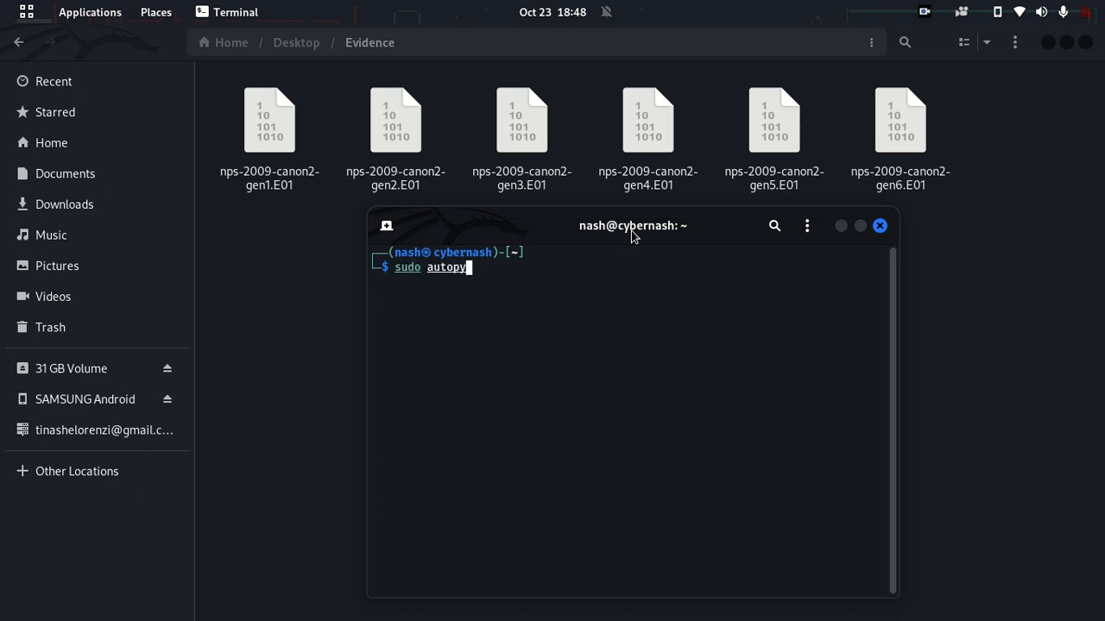
{"action": "key", "text": "Return"}
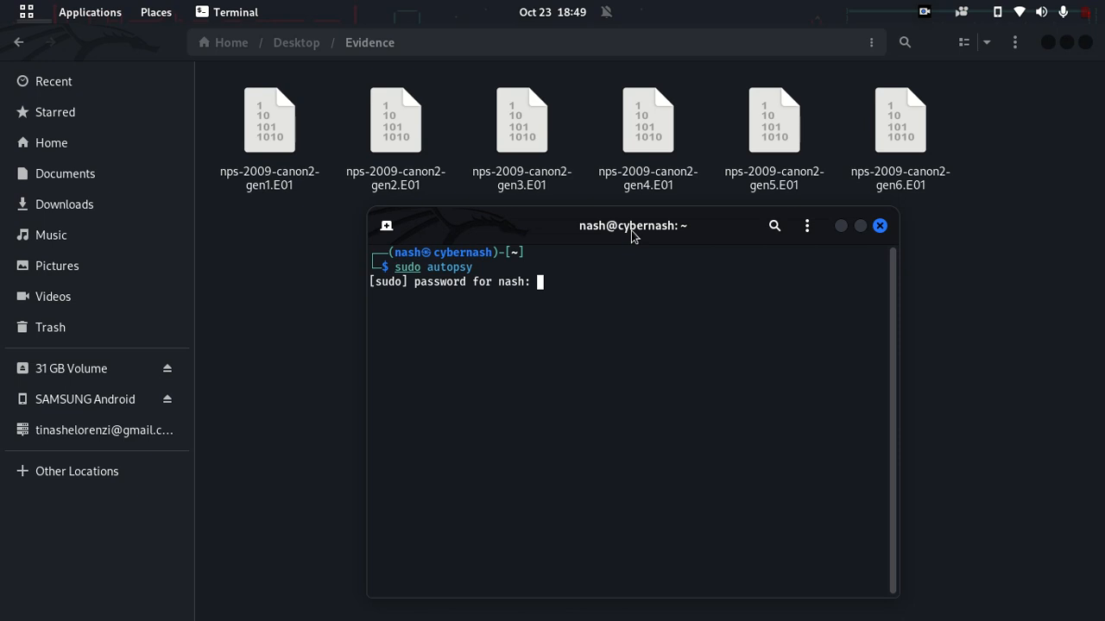
{"action": "key", "text": "Return"}
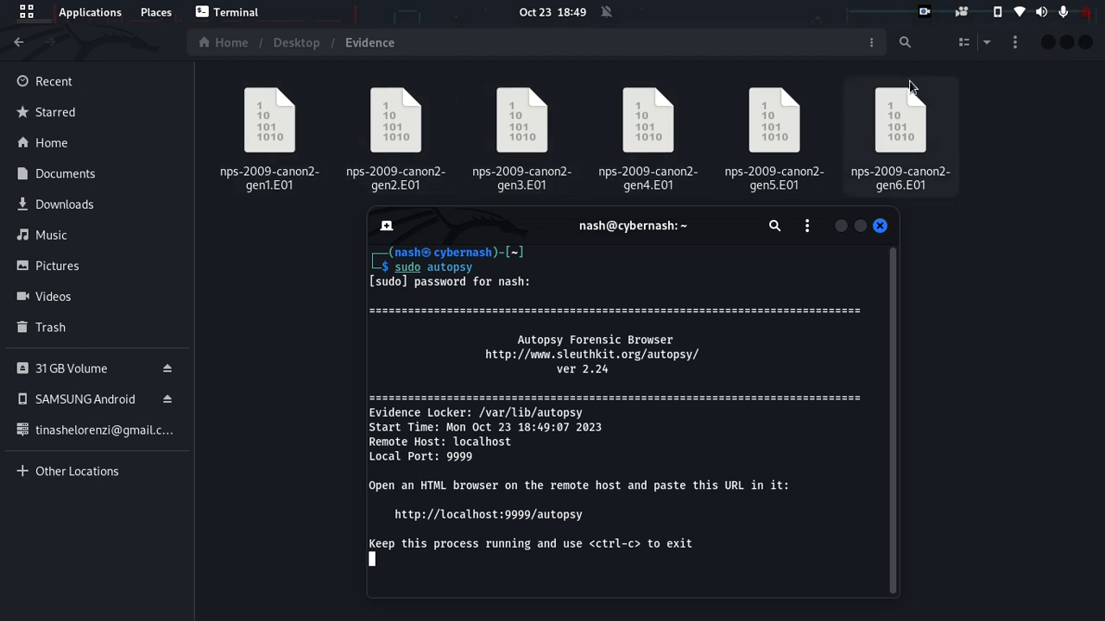
Step: Review the Autopsy startup banner and the /var/lib/autopsy evidence locker path
{"action": "left_click_drag", "start_coordinate": [630, 226], "coordinate": [644, 133]}
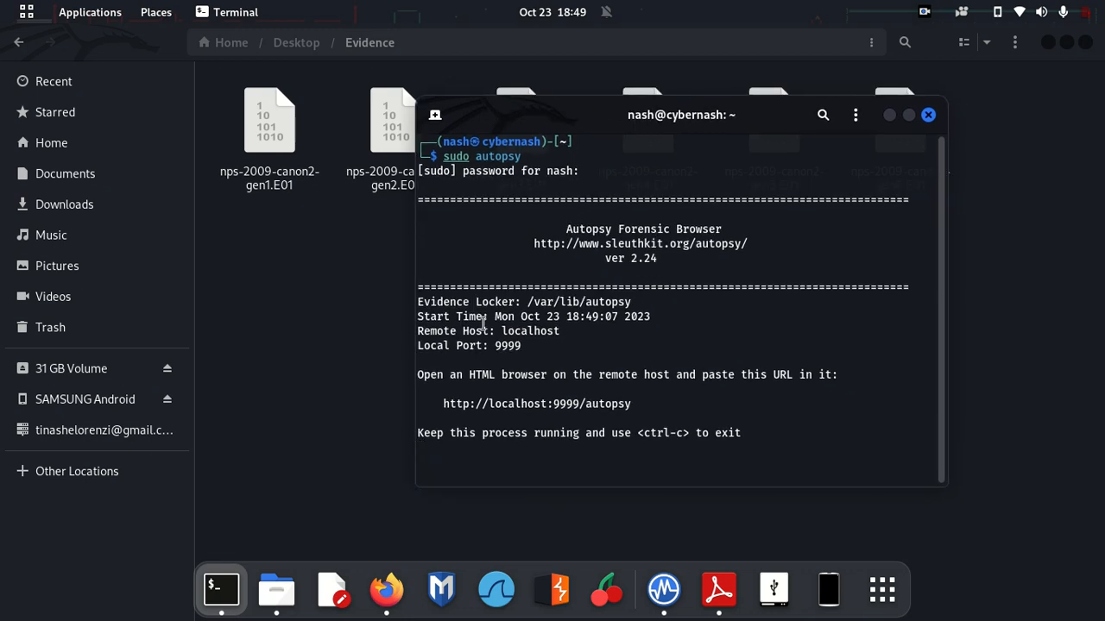
{"action": "left_click_drag", "start_coordinate": [539, 190], "coordinate": [685, 269]}
{"action": "left_click", "coordinate": [685, 268]}
{"action": "left_click_drag", "start_coordinate": [526, 302], "coordinate": [630, 302]}
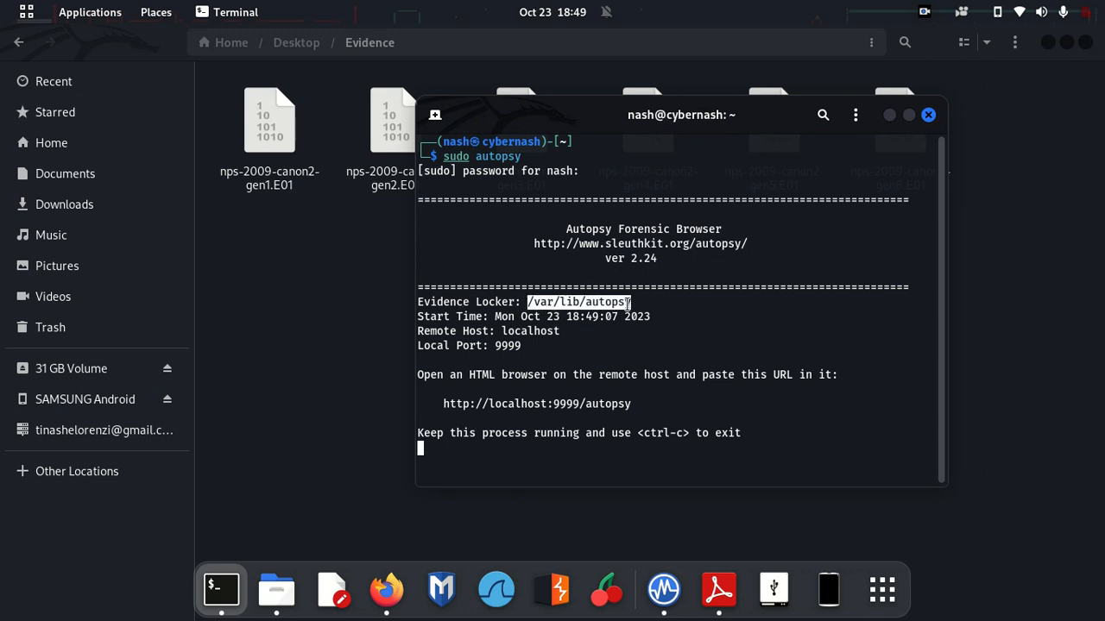
{"action": "left_click", "coordinate": [580, 312]}
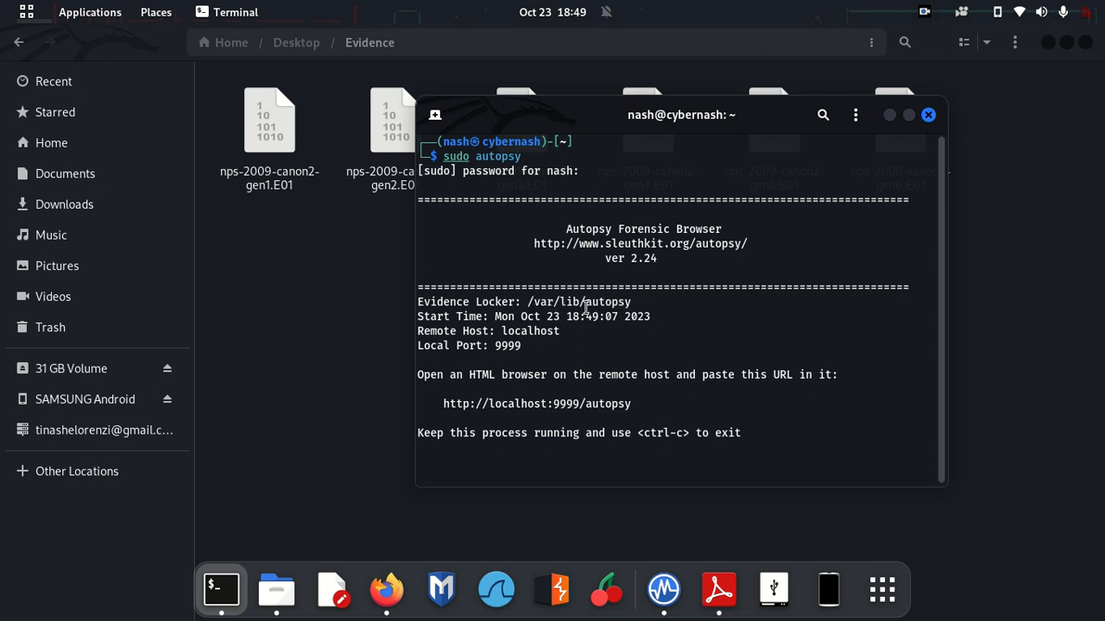
{"action": "right_click", "coordinate": [502, 404]}
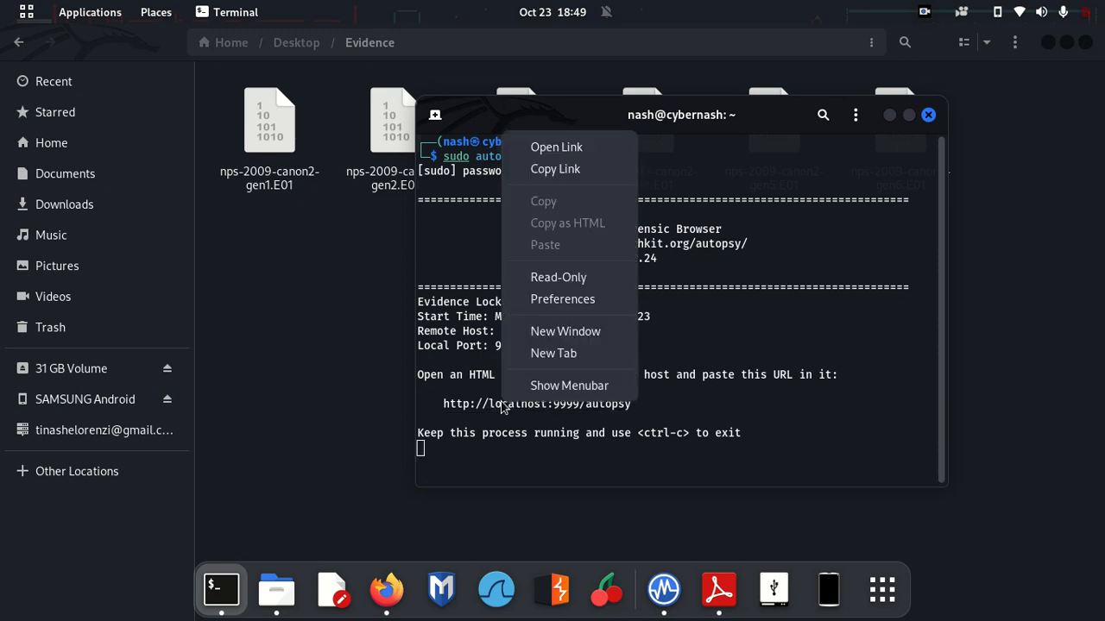
{"action": "left_click", "coordinate": [565, 170]}
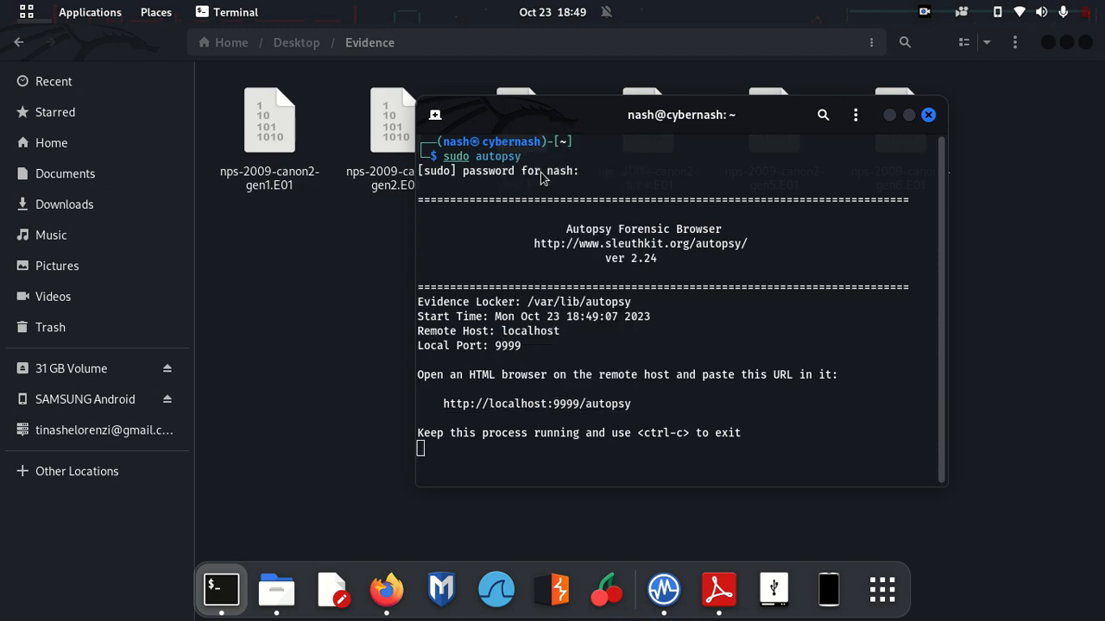
{"action": "left_click", "coordinate": [396, 595]}
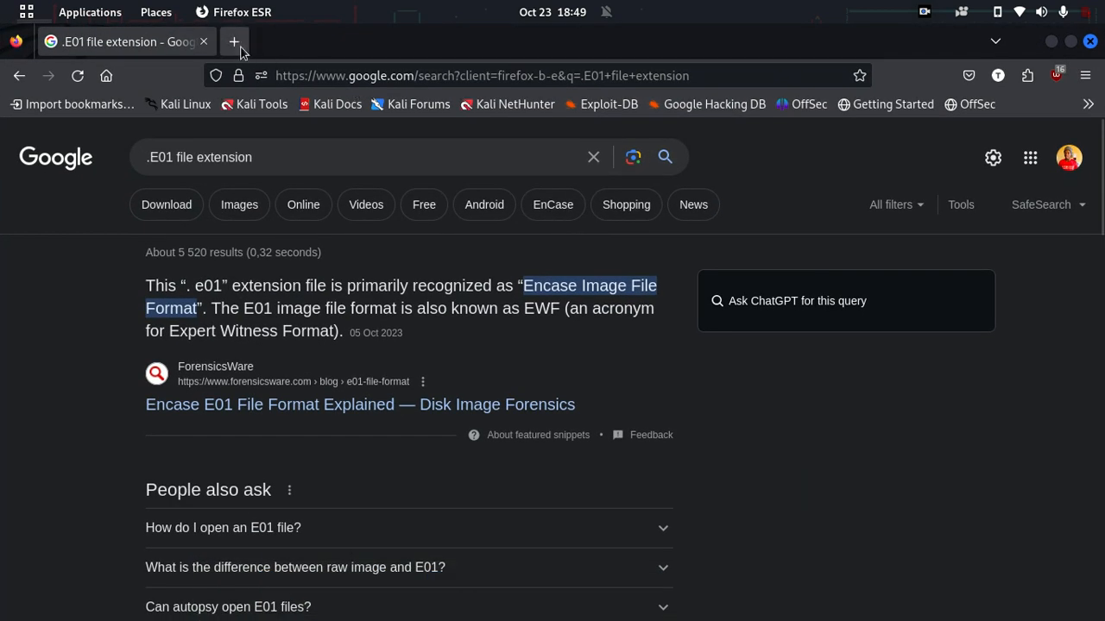
Step: Load the pasted Autopsy address in a new tab and start a New Case
{"action": "left_click", "coordinate": [236, 43]}
{"action": "key", "text": "ctrl+v"}
{"action": "key", "text": "Return"}
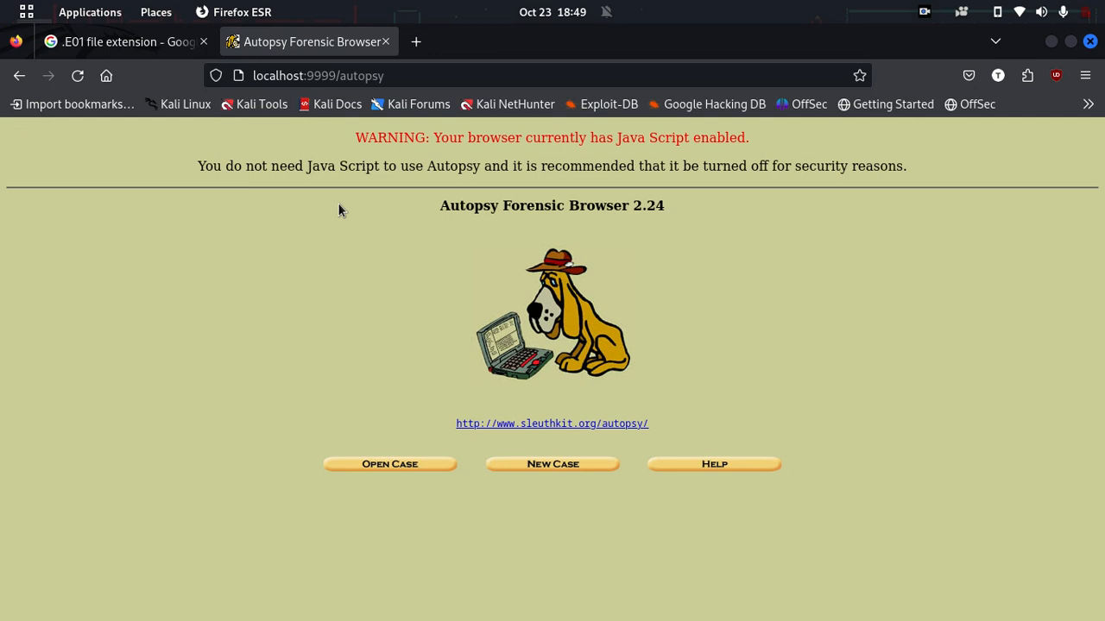
{"action": "left_click", "coordinate": [537, 466]}
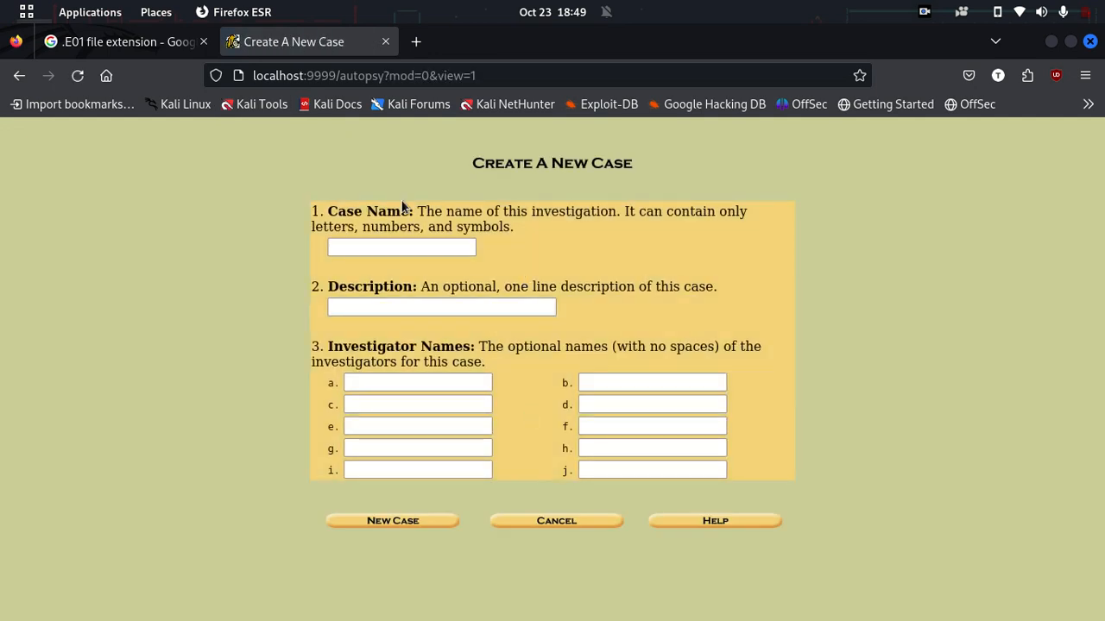
Step: Enter the case name MissingCameraPictures
{"action": "left_click_drag", "start_coordinate": [418, 211], "coordinate": [727, 214]}
{"action": "left_click", "coordinate": [727, 214]}
{"action": "left_click_drag", "start_coordinate": [463, 211], "coordinate": [564, 208]}
{"action": "left_click", "coordinate": [563, 208]}
{"action": "left_click", "coordinate": [428, 243]}
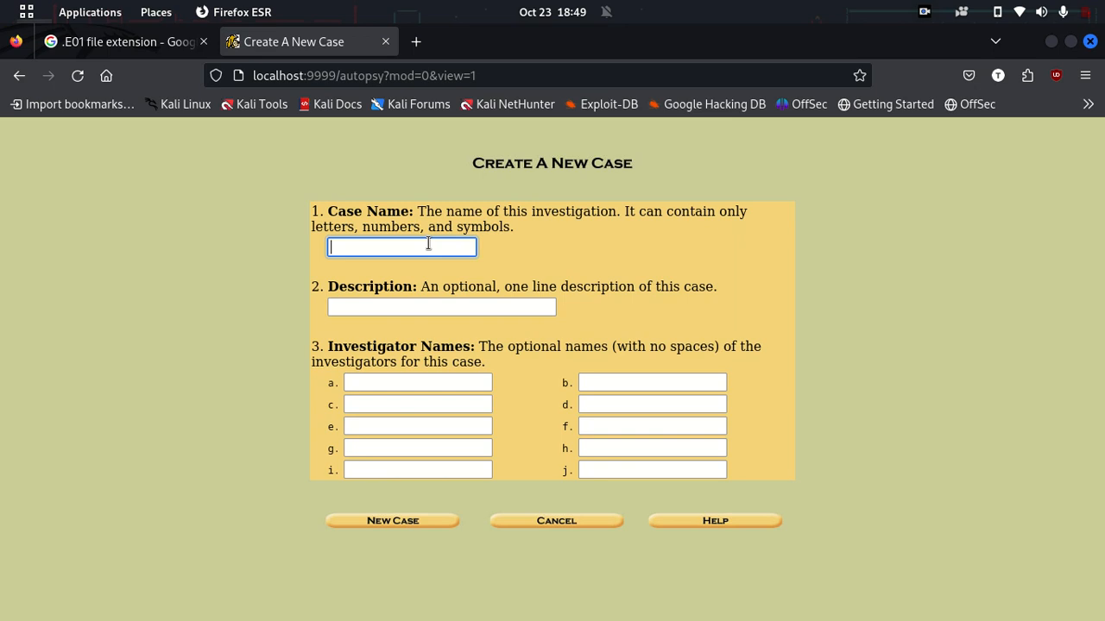
{"action": "type", "text": "MissingCameraPictures"}
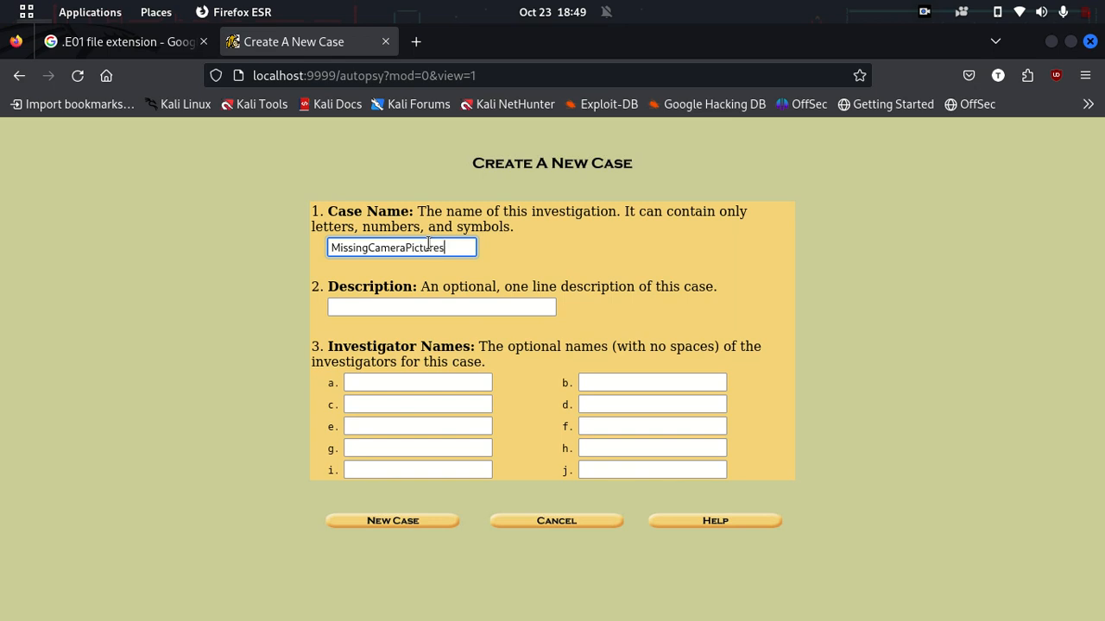
Step: Enter the description 'Retrieve deleted images from a c' and the investigator's name
{"action": "left_click", "coordinate": [427, 309]}
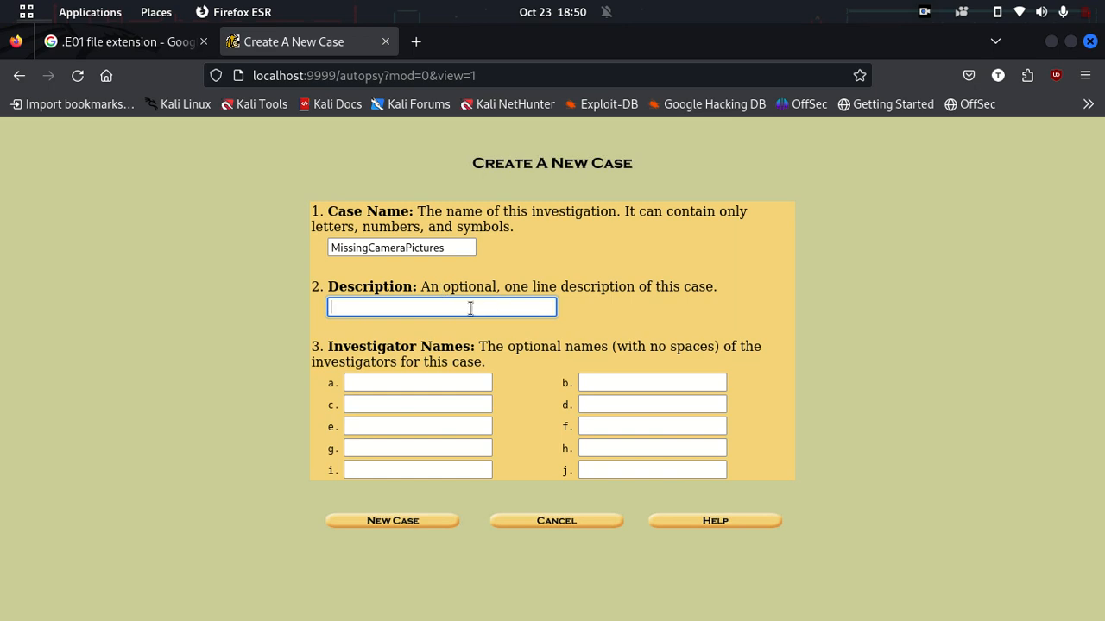
{"action": "type", "text": "Retrieve deleted images"}
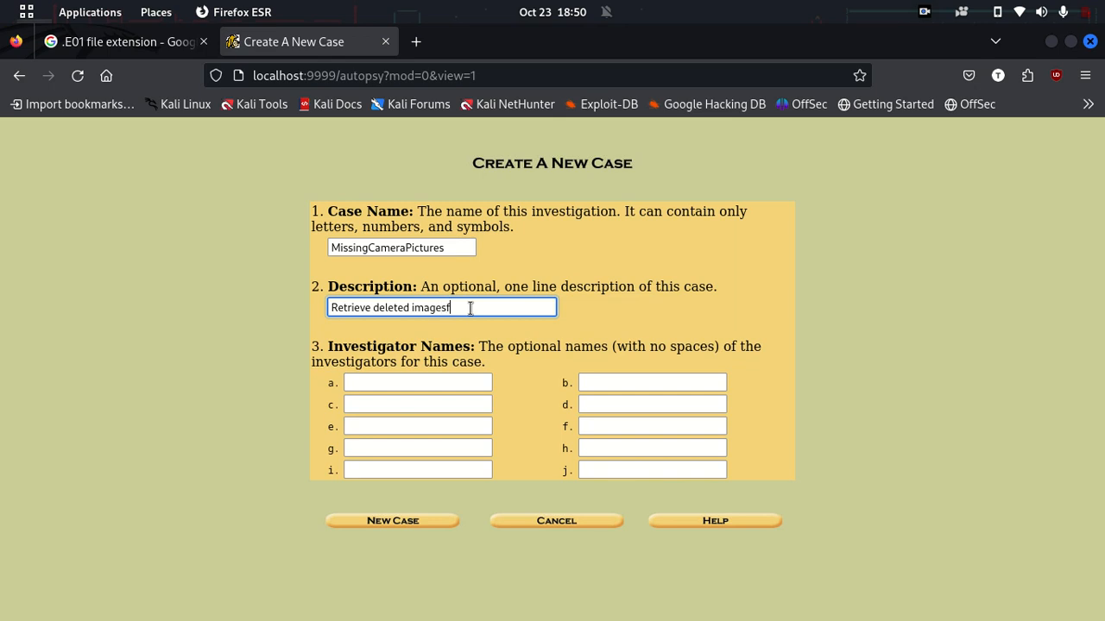
{"action": "type", "text": " from a c"}
{"action": "left_click", "coordinate": [382, 385]}
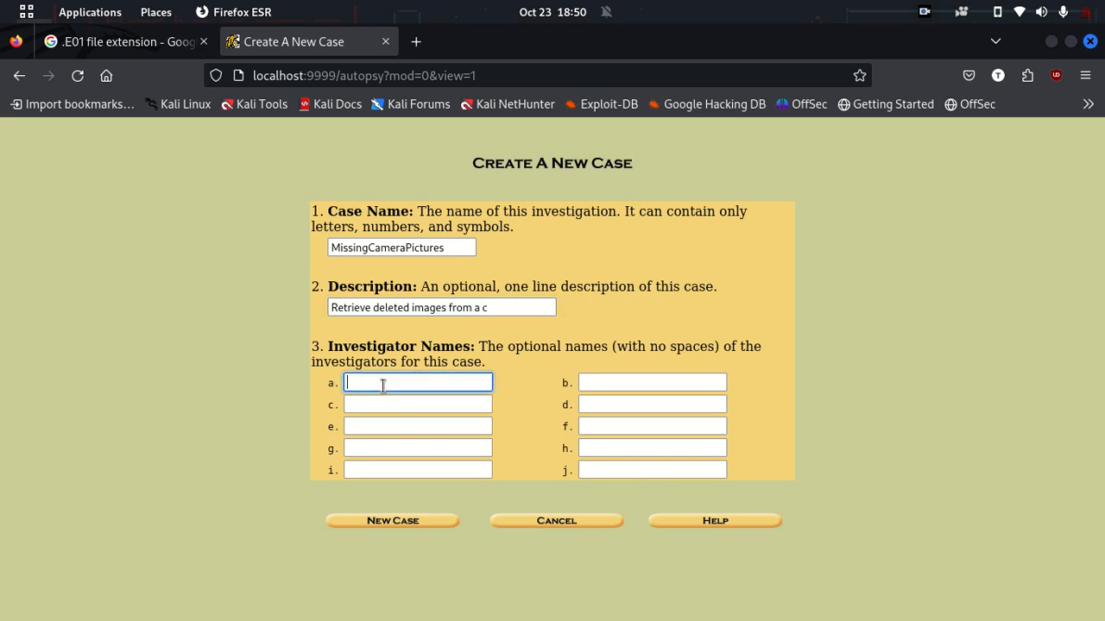
{"action": "type", "text": "Tinashe"}
{"action": "left_click", "coordinate": [276, 385]}
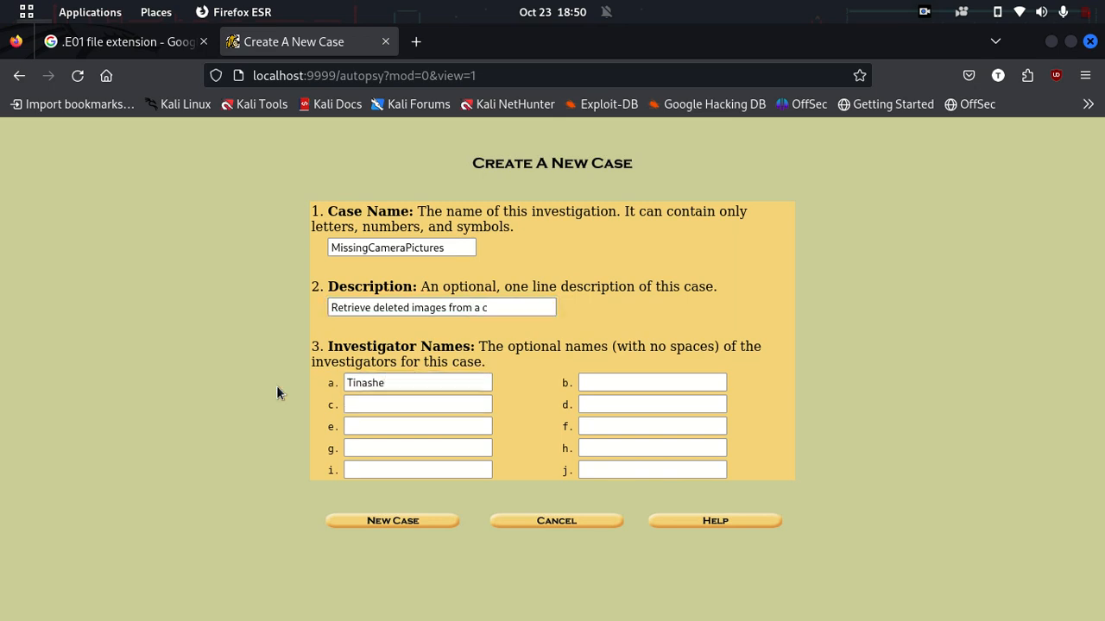
Step: Create the MissingCameraPictures case, note its directory and config paths, and go to Add Host
{"action": "left_click", "coordinate": [432, 522]}
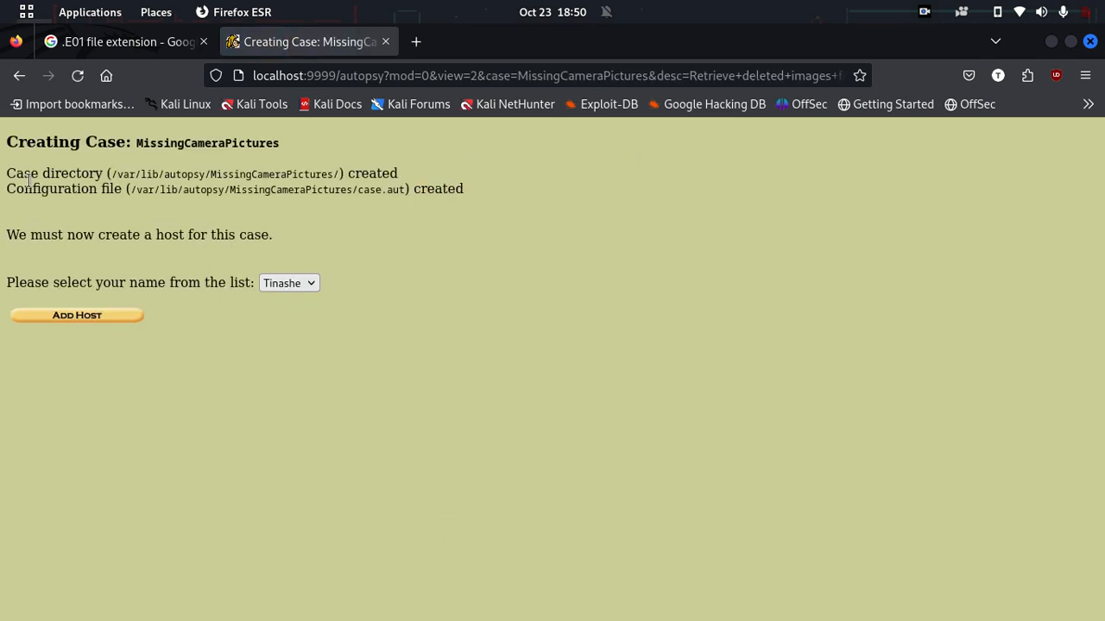
{"action": "left_click_drag", "start_coordinate": [145, 176], "coordinate": [292, 176]}
{"action": "left_click_drag", "start_coordinate": [225, 189], "coordinate": [352, 191]}
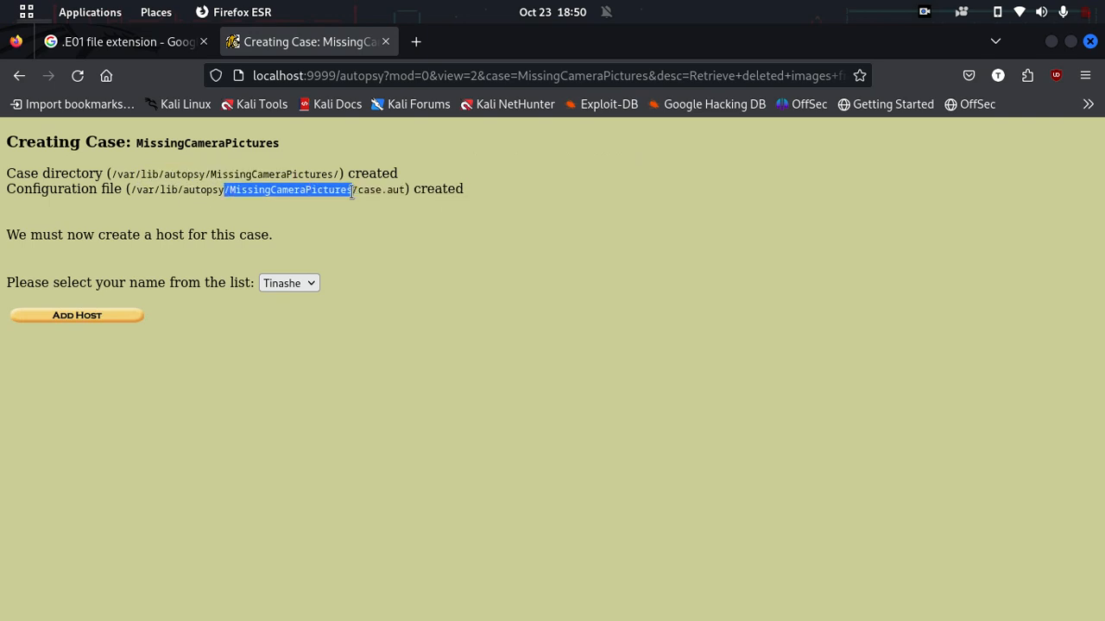
{"action": "left_click", "coordinate": [13, 234]}
{"action": "left_click_drag", "start_coordinate": [13, 234], "coordinate": [266, 236]}
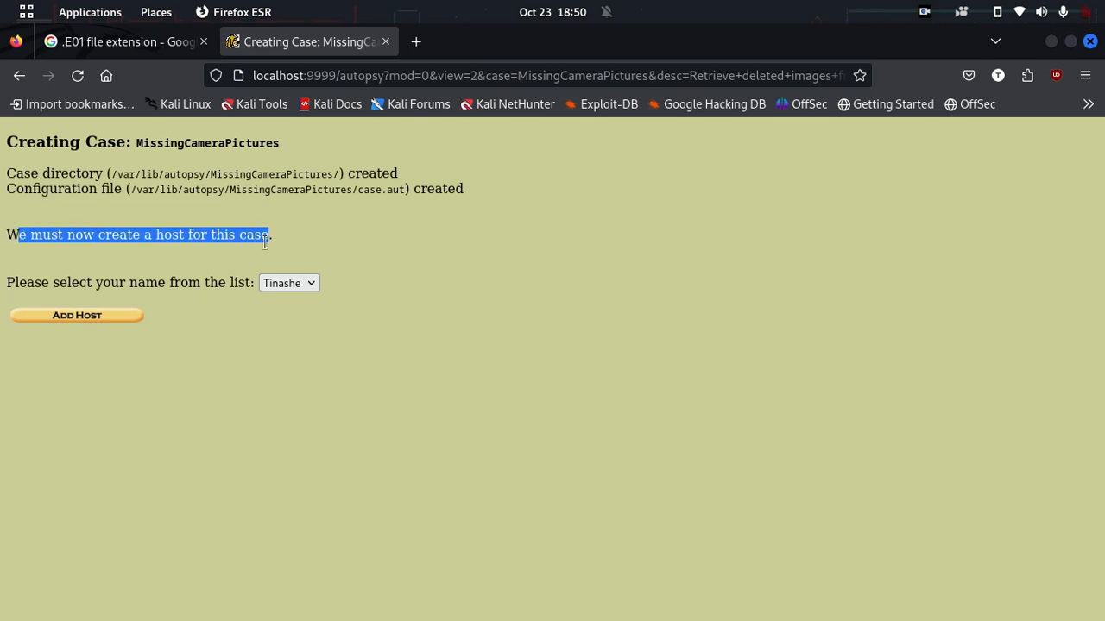
{"action": "left_click", "coordinate": [265, 242]}
{"action": "left_click", "coordinate": [136, 315]}
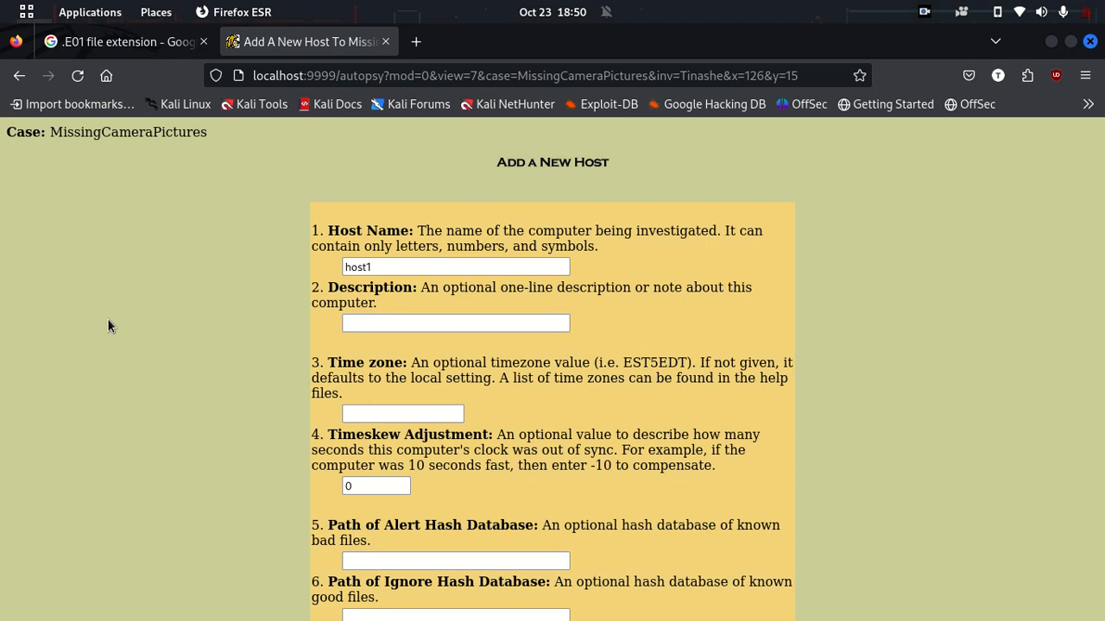
Step: Replace the default host1 host name with CanonCamera
{"action": "left_click_drag", "start_coordinate": [373, 267], "coordinate": [283, 267]}
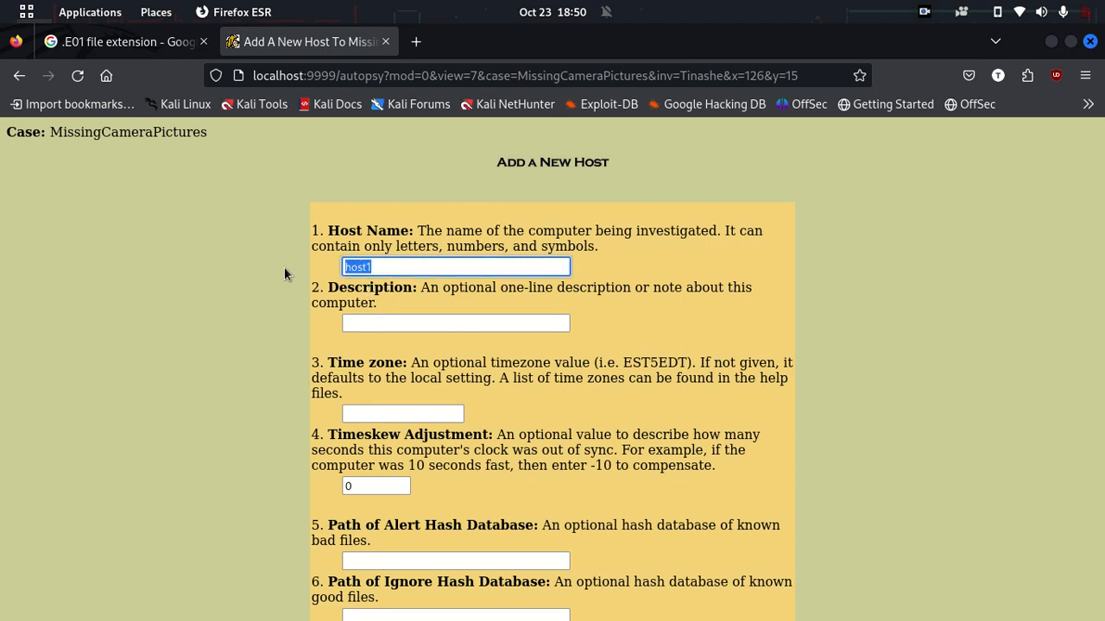
{"action": "type", "text": "Ca"}
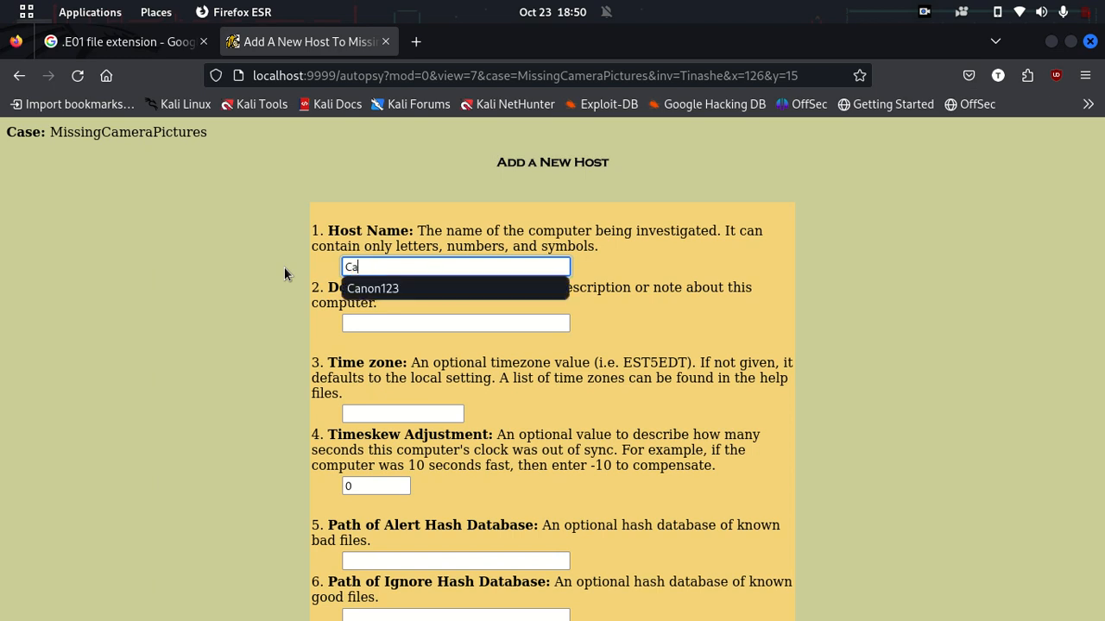
{"action": "type", "text": "nonCamera"}
{"action": "left_click", "coordinate": [263, 341]}
{"action": "left_click", "coordinate": [508, 262]}
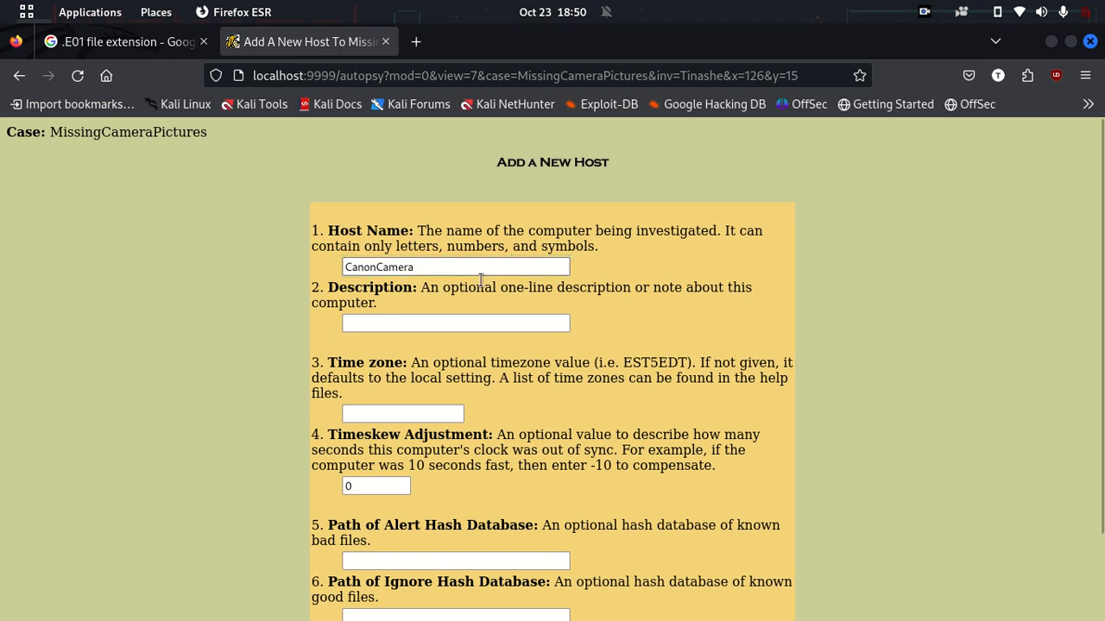
Step: Review the host form's description, time zone, timeskew and hash database fields
{"action": "left_click", "coordinate": [420, 319]}
{"action": "left_click", "coordinate": [388, 412]}
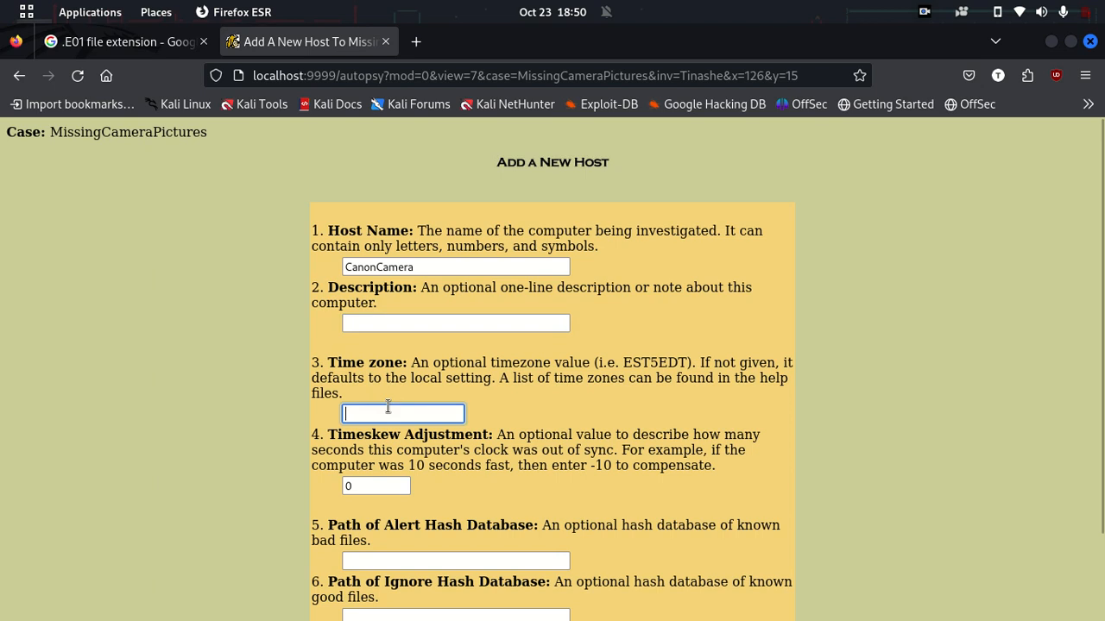
{"action": "left_click", "coordinate": [377, 486]}
{"action": "left_click", "coordinate": [410, 563]}
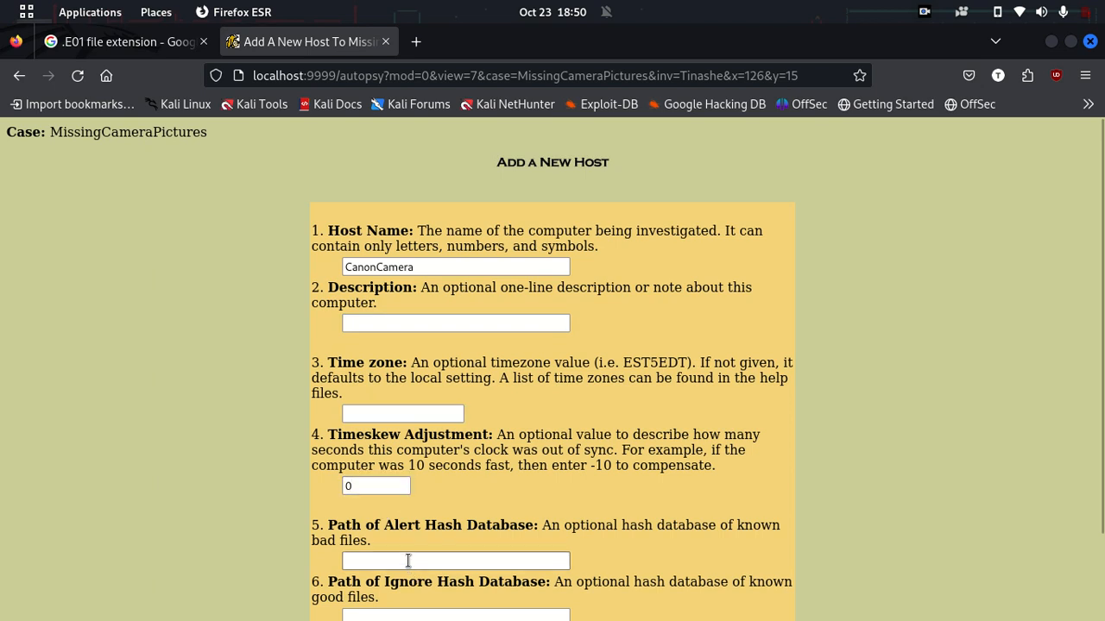
{"action": "scroll", "coordinate": [408, 561], "scroll_direction": "down", "scroll_amount": 2}
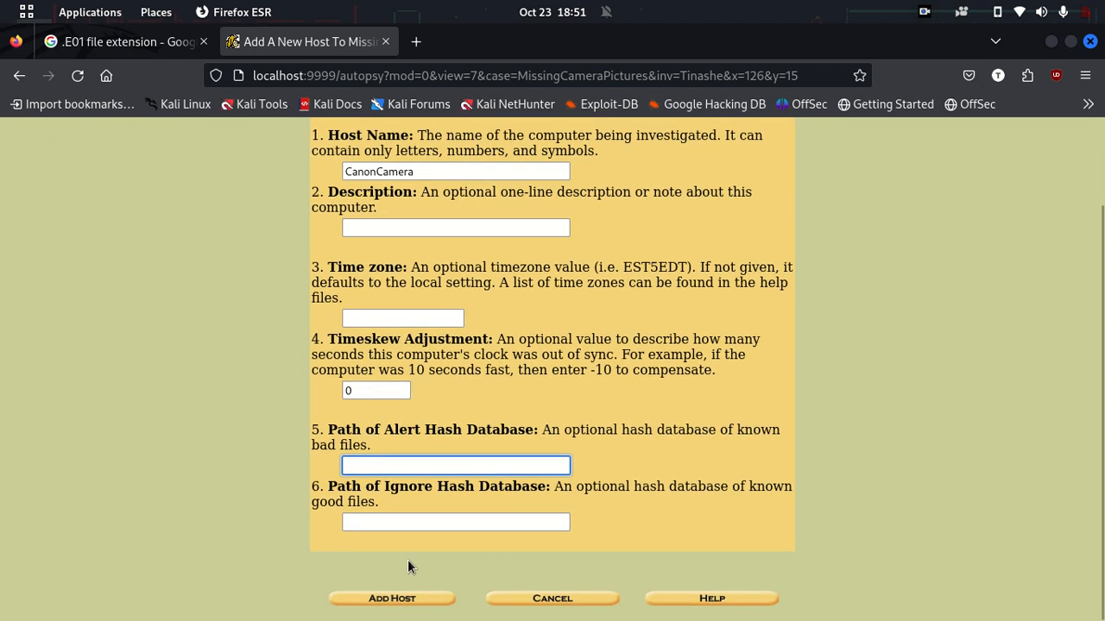
{"action": "left_click_drag", "start_coordinate": [563, 430], "coordinate": [602, 432]}
{"action": "left_click", "coordinate": [602, 432]}
{"action": "scroll", "coordinate": [602, 432], "scroll_direction": "up", "scroll_amount": 2}
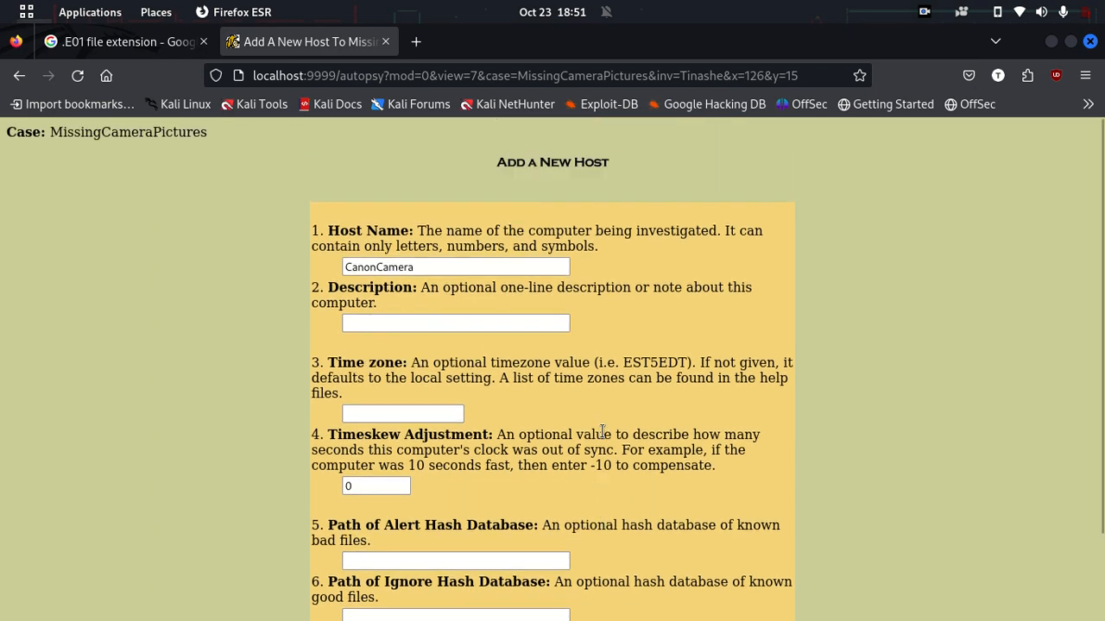
{"action": "left_click_drag", "start_coordinate": [399, 288], "coordinate": [359, 284]}
{"action": "left_click_drag", "start_coordinate": [483, 288], "coordinate": [641, 302]}
{"action": "left_click", "coordinate": [641, 301]}
Step: Describe the host as 'A camera found on the scene', leaving time zone and hash databases default
{"action": "left_click", "coordinate": [508, 324]}
{"action": "type", "text": "A"}
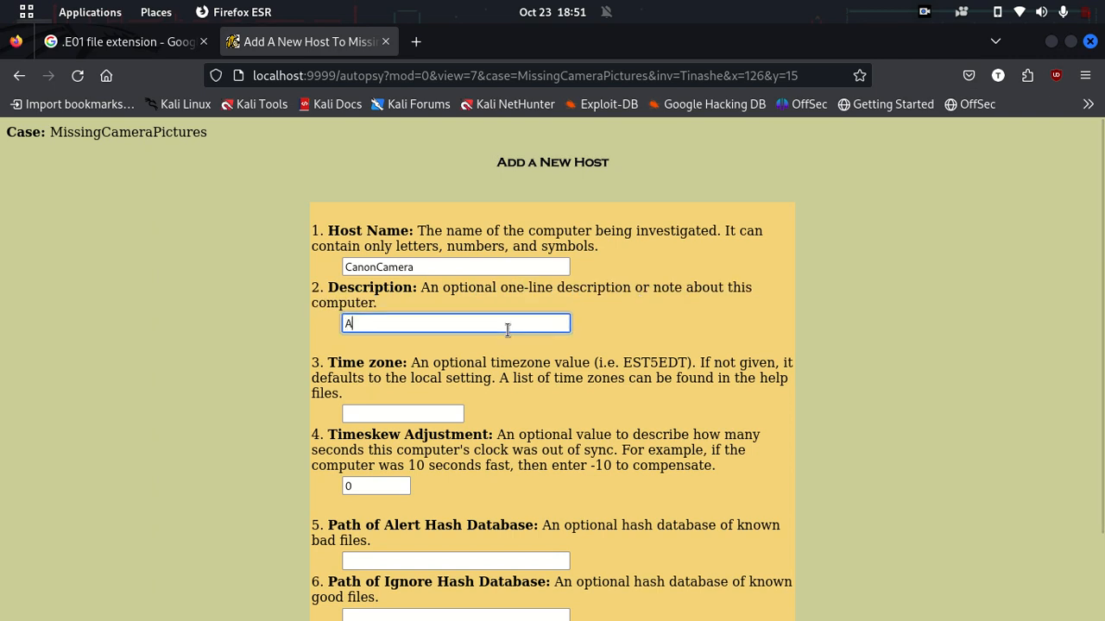
{"action": "type", "text": " camera fou"}
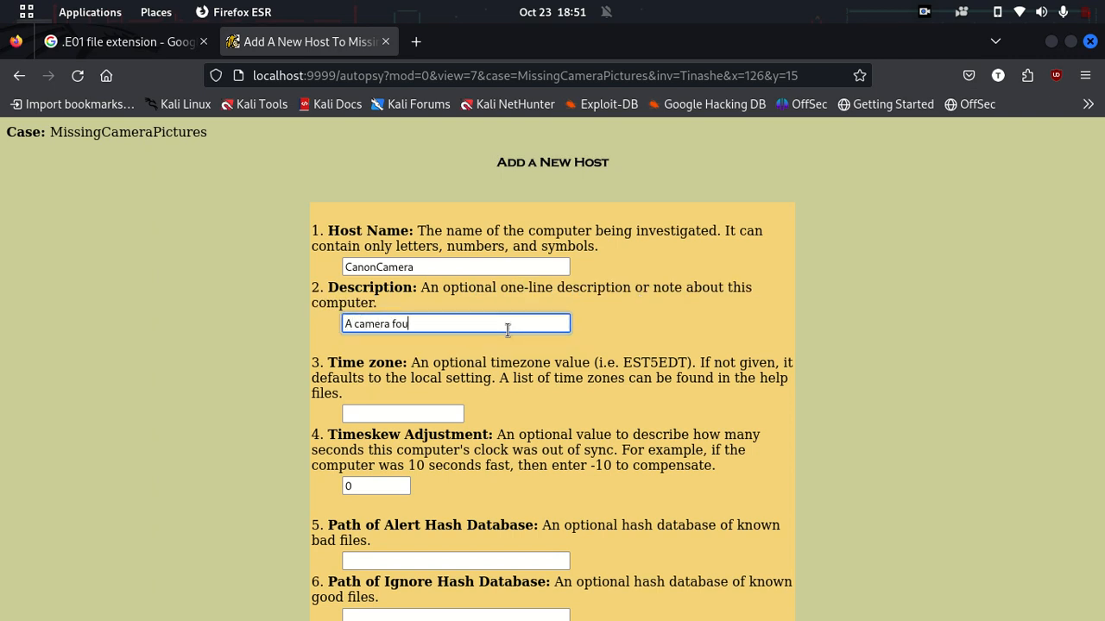
{"action": "type", "text": "nd on the scene"}
{"action": "left_click_drag", "start_coordinate": [431, 363], "coordinate": [670, 382]}
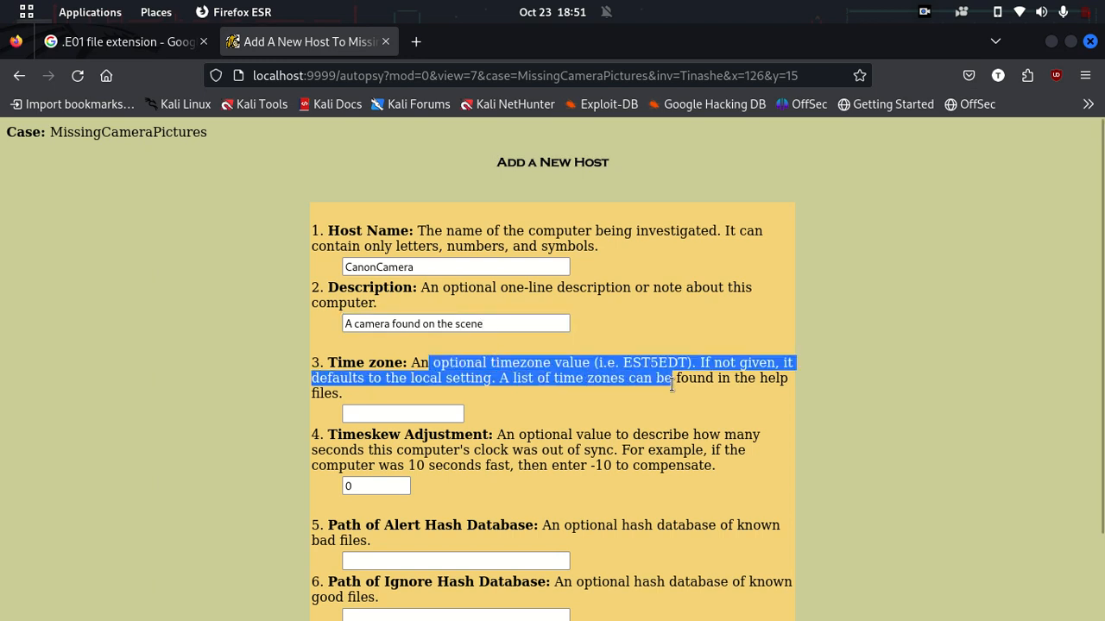
{"action": "left_click", "coordinate": [672, 384]}
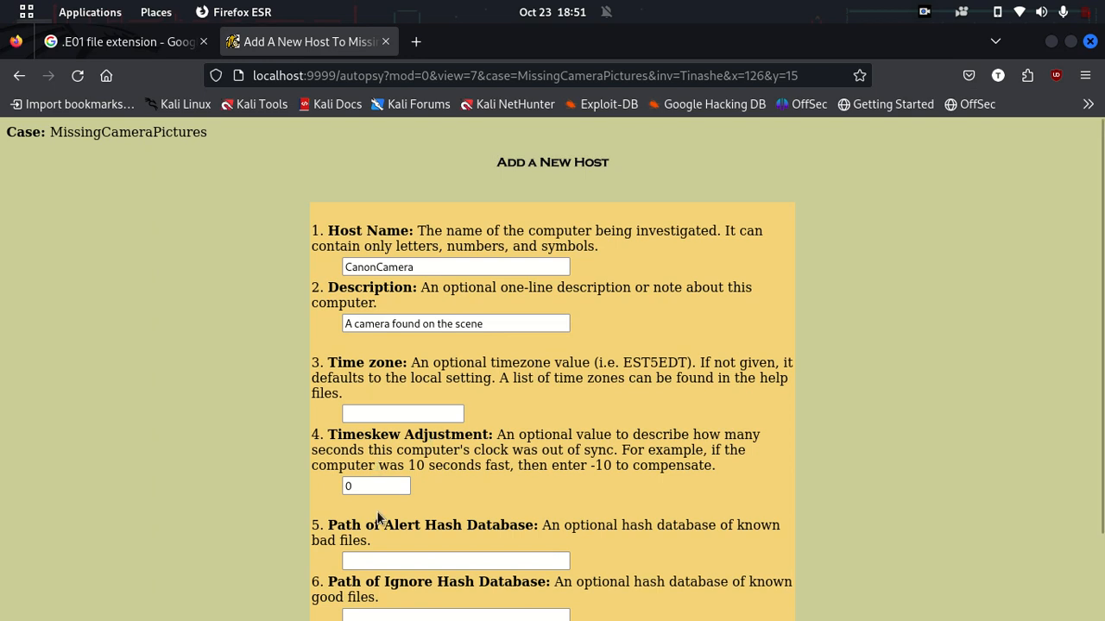
{"action": "scroll", "coordinate": [377, 515], "scroll_direction": "down", "scroll_amount": 2}
{"action": "left_click", "coordinate": [388, 466]}
{"action": "left_click", "coordinate": [375, 524]}
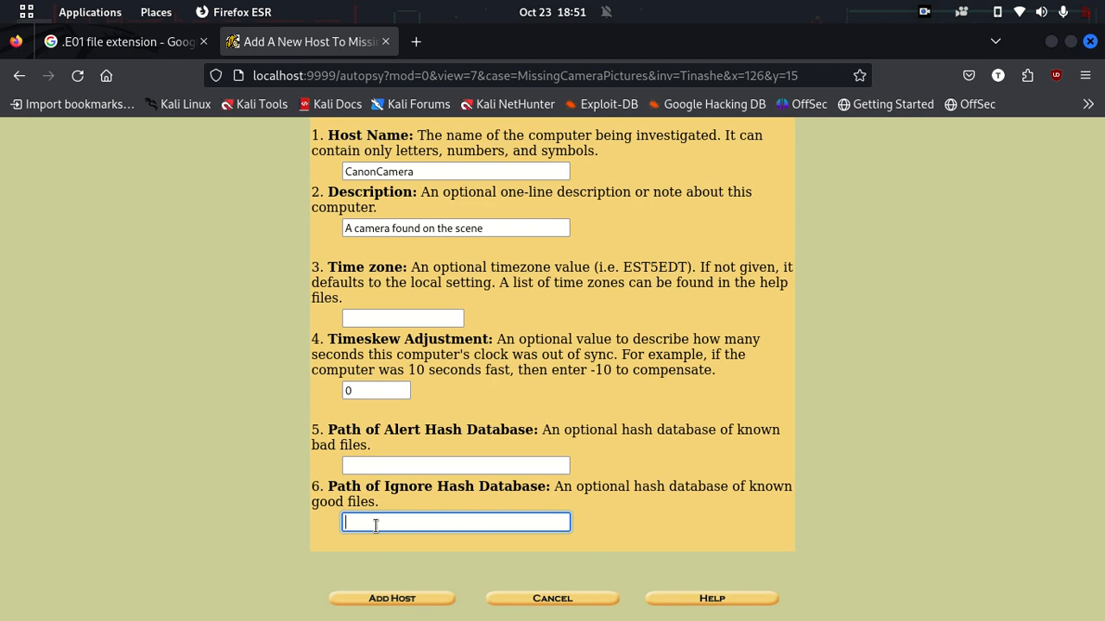
{"action": "left_click", "coordinate": [378, 465]}
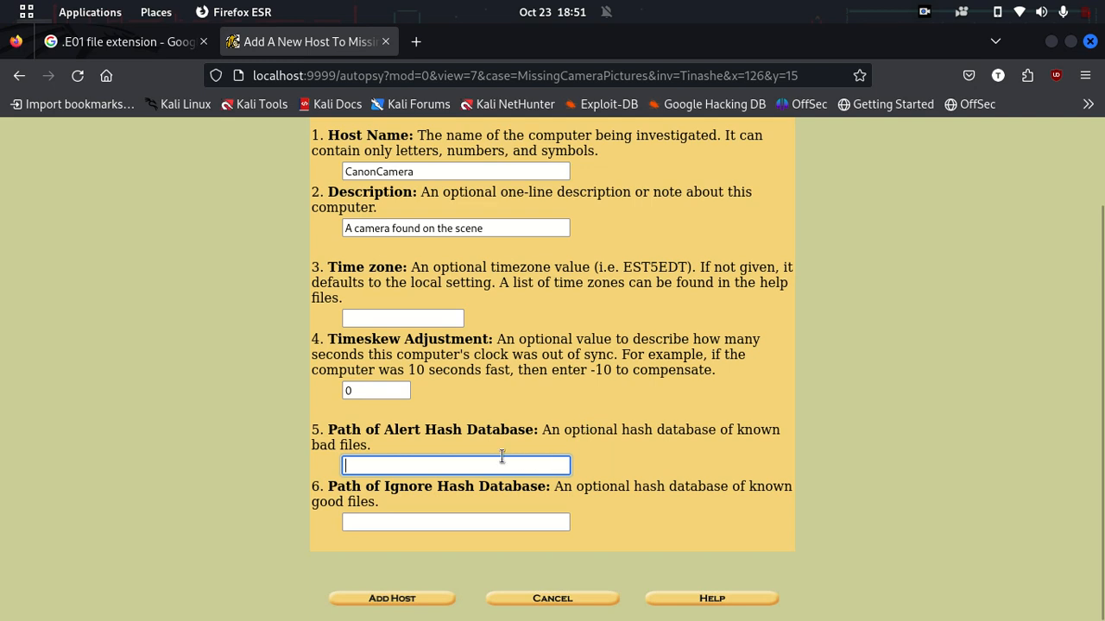
{"action": "key", "text": "super"}
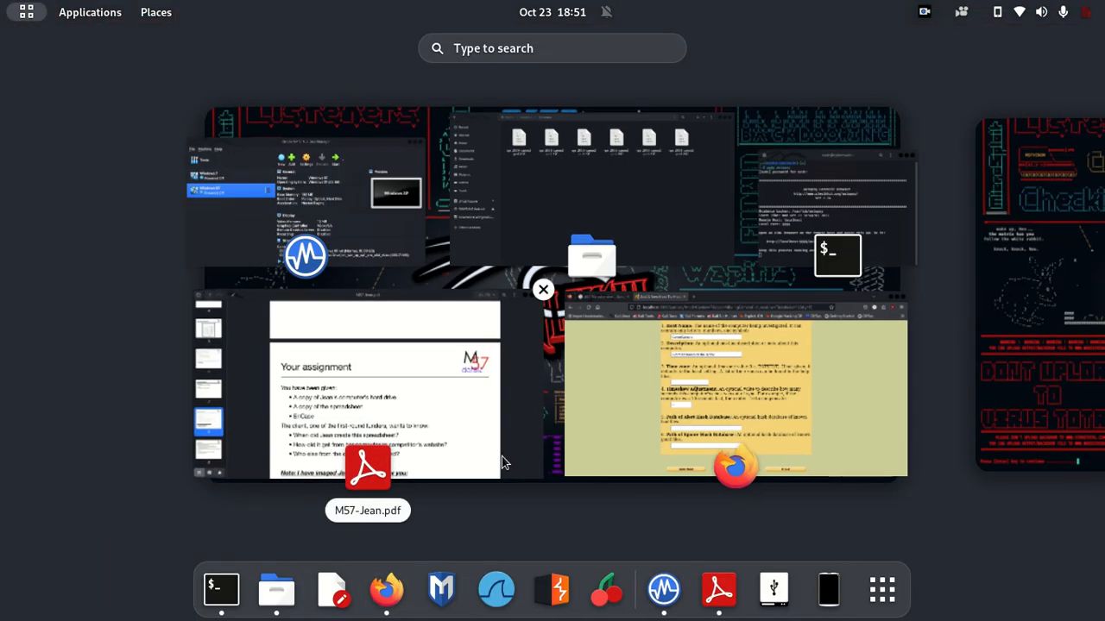
{"action": "type", "text": "guyma"}
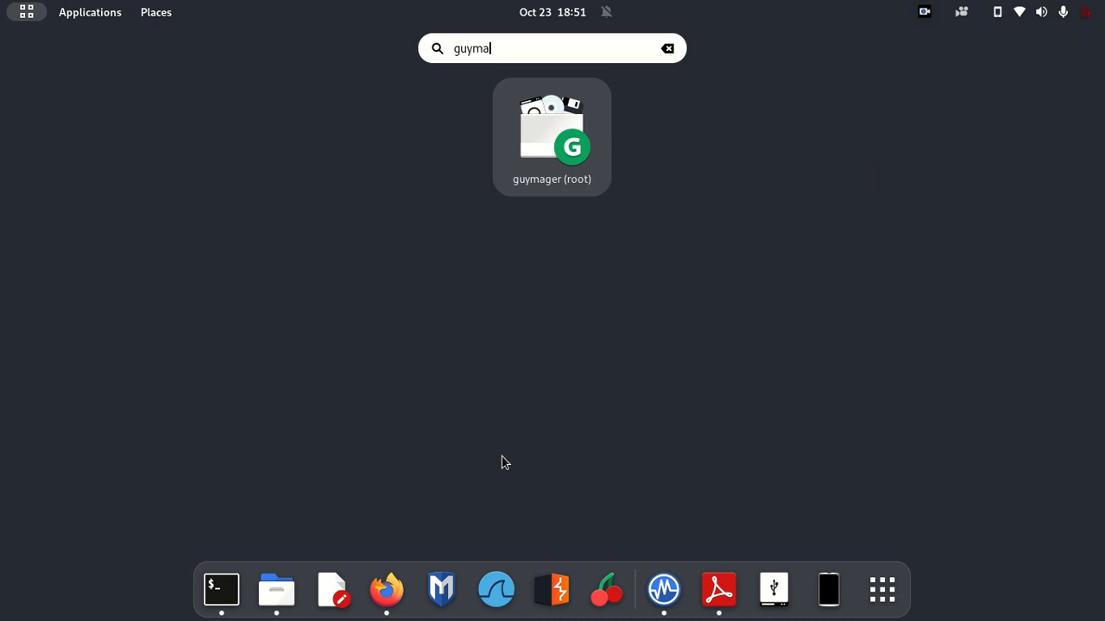
{"action": "key", "text": "Return"}
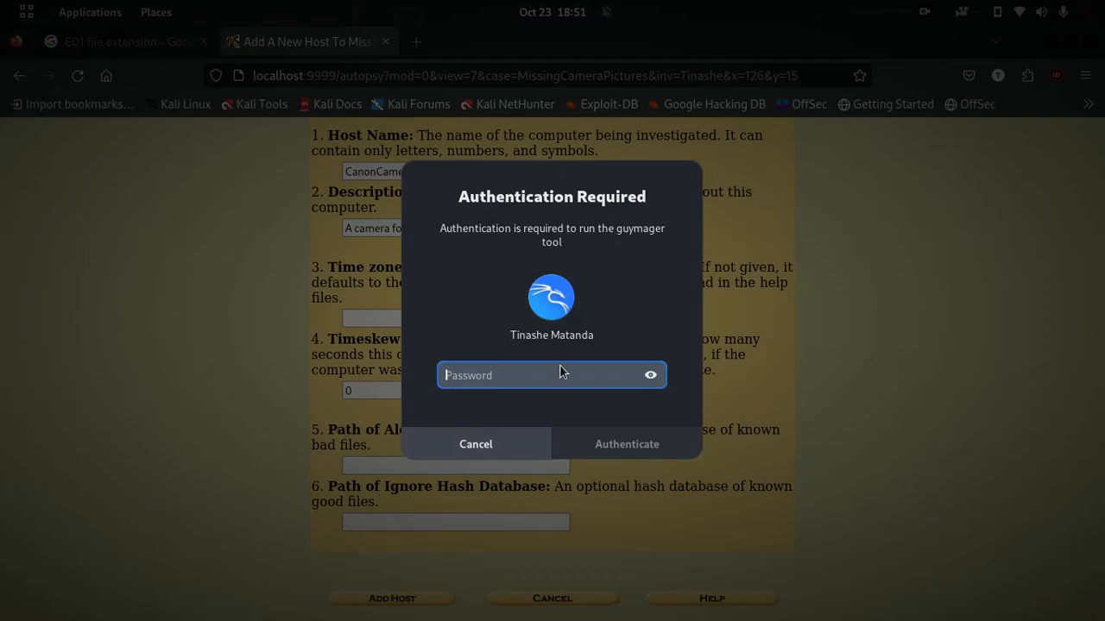
{"action": "type", "text": "•••••••"}
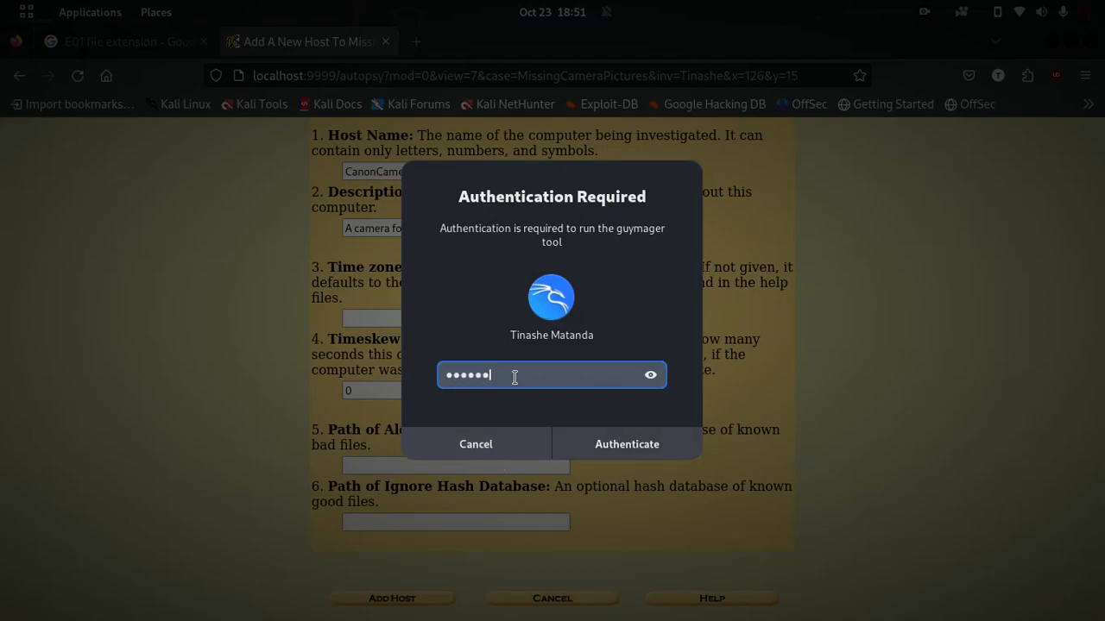
{"action": "type", "text": "••••••••••"}
{"action": "key", "text": "Return"}
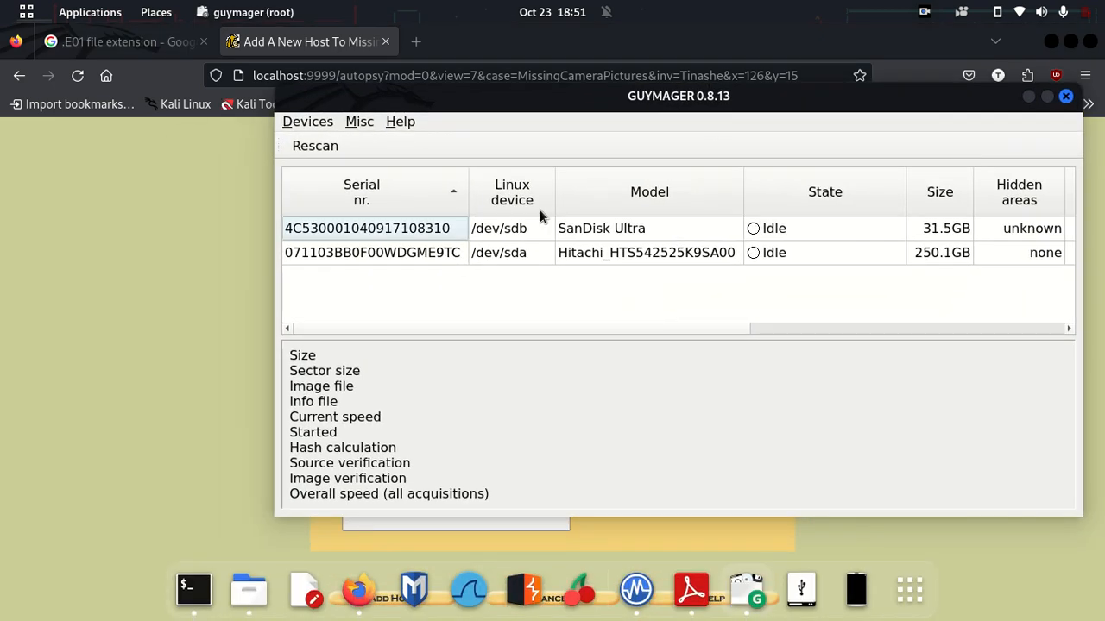
{"action": "left_click", "coordinate": [610, 227]}
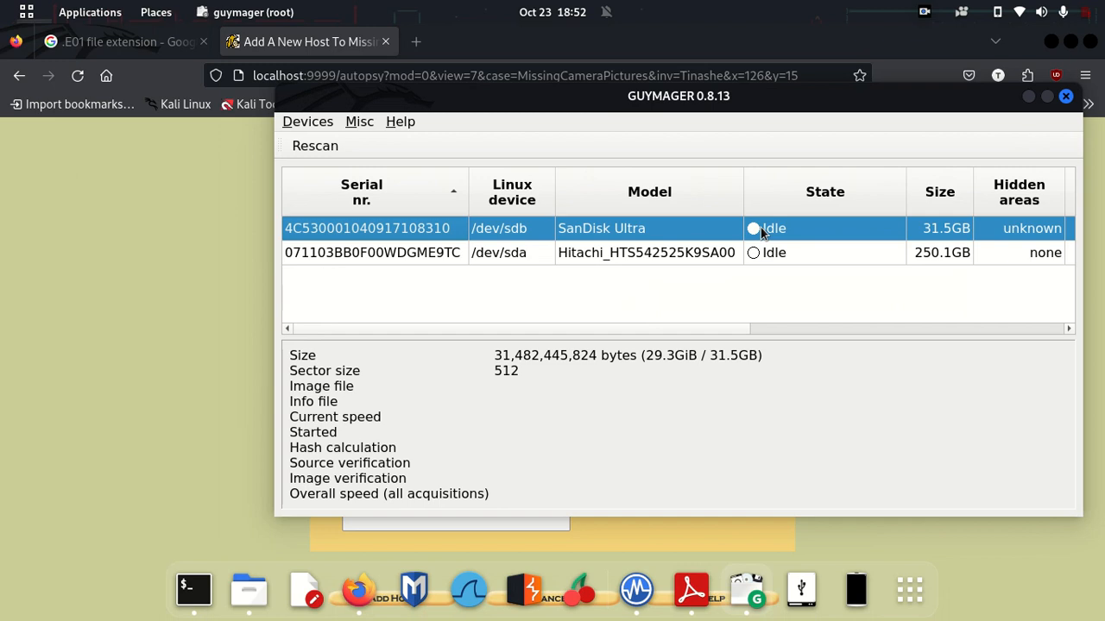
{"action": "right_click", "coordinate": [675, 232]}
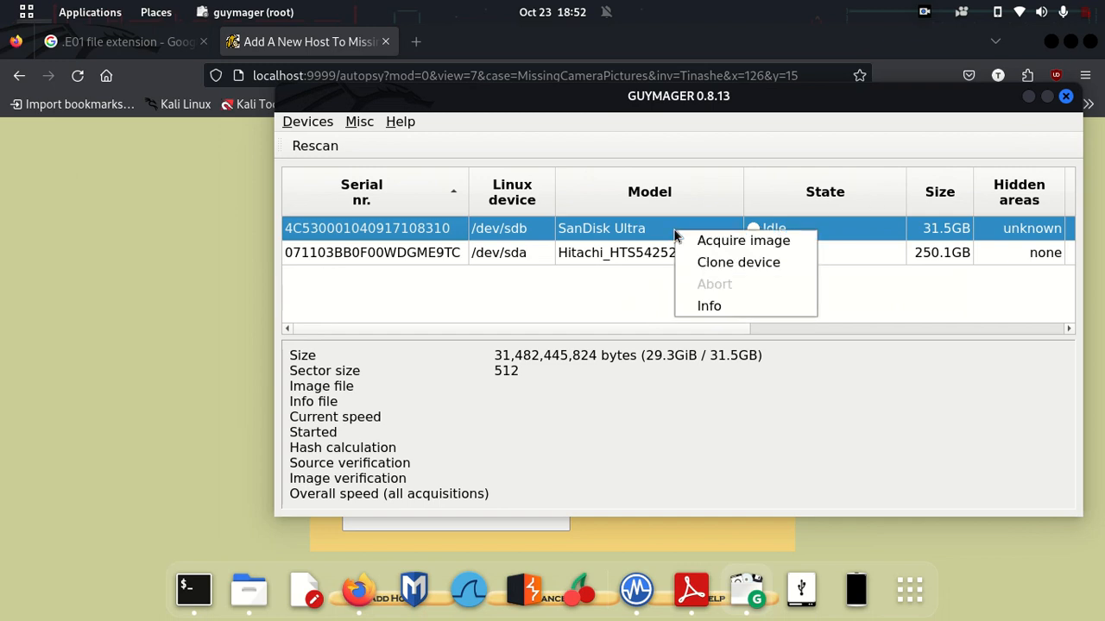
{"action": "left_click", "coordinate": [714, 242]}
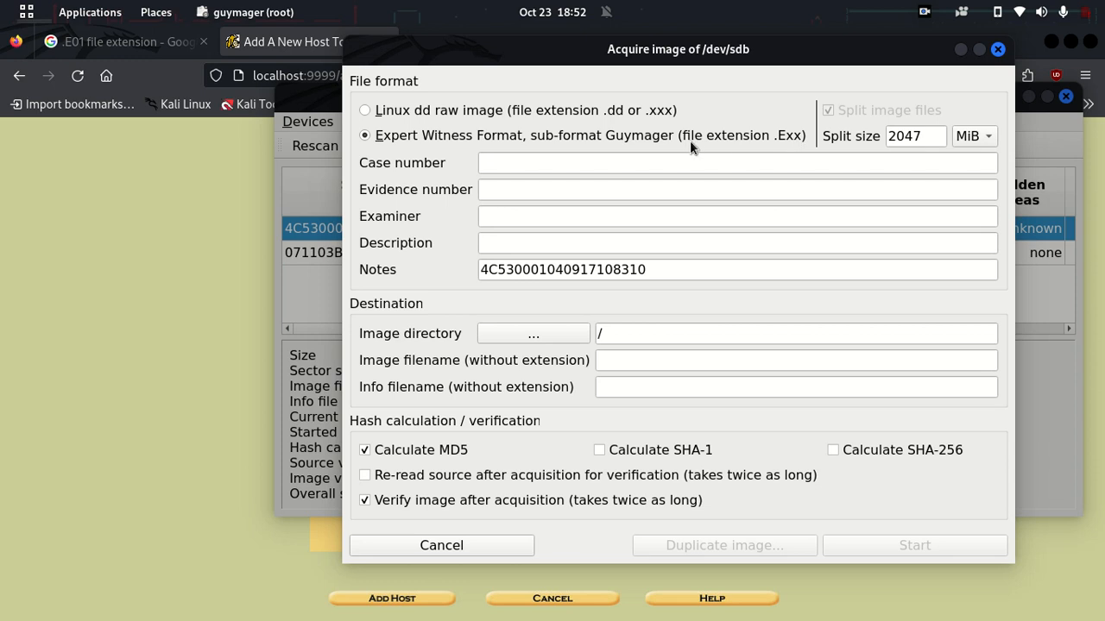
{"action": "left_click", "coordinate": [624, 155]}
{"action": "left_click", "coordinate": [569, 184]}
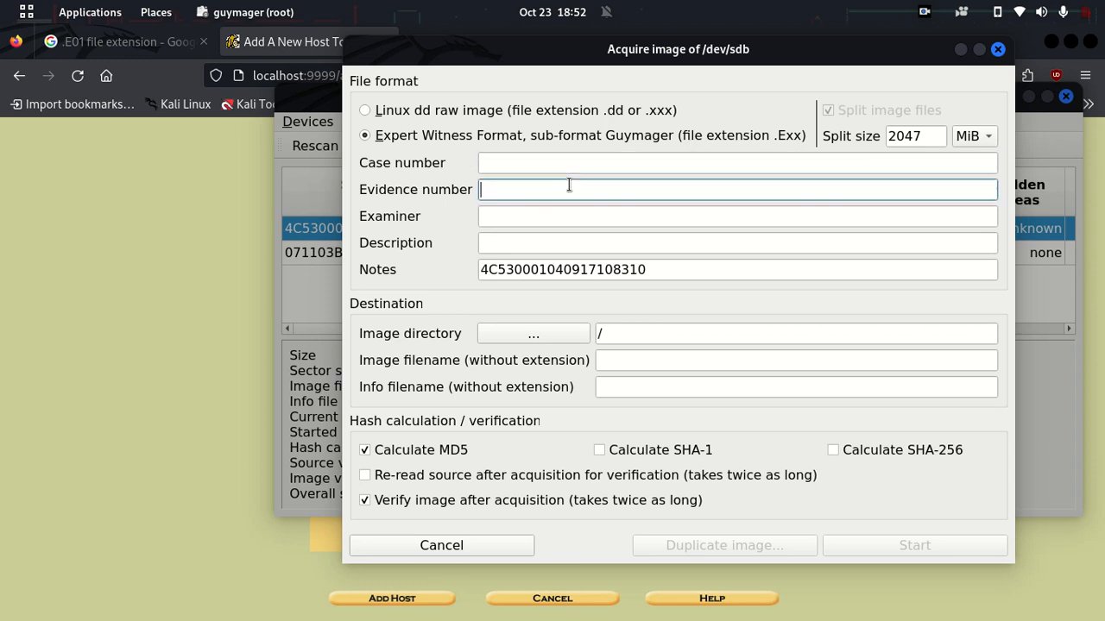
{"action": "left_click", "coordinate": [529, 214]}
{"action": "left_click", "coordinate": [525, 229]}
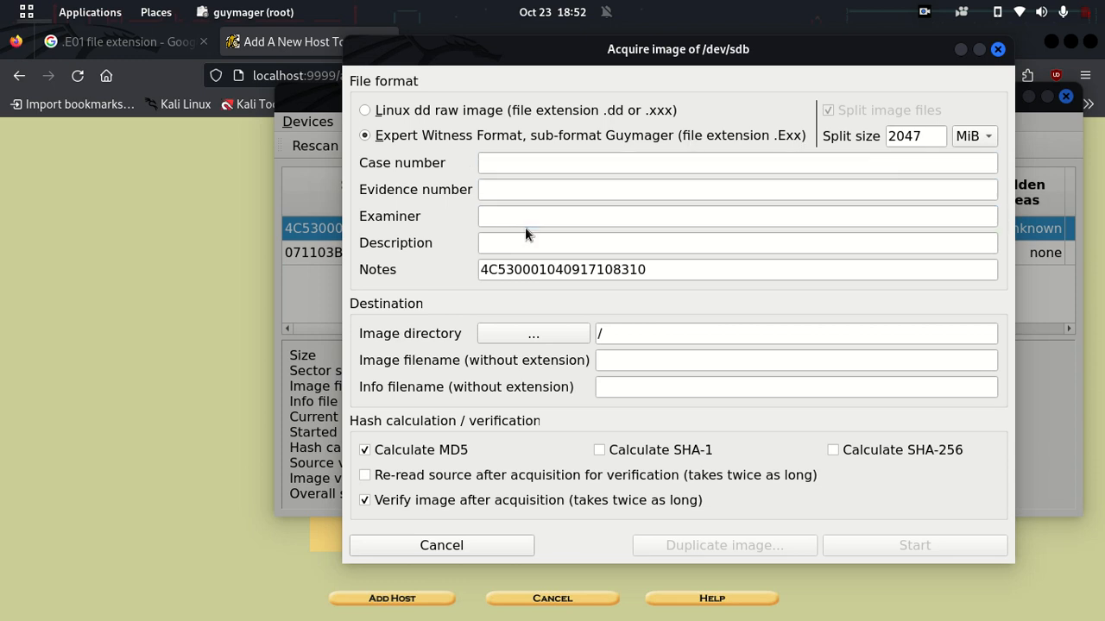
{"action": "left_click", "coordinate": [999, 51]}
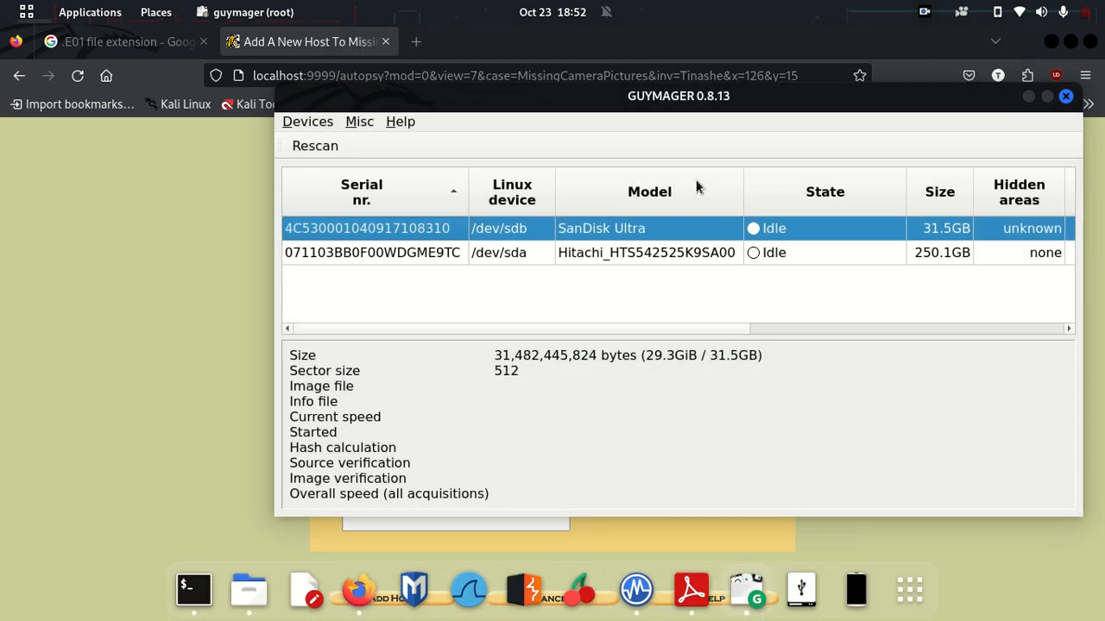
{"action": "left_click", "coordinate": [1065, 97]}
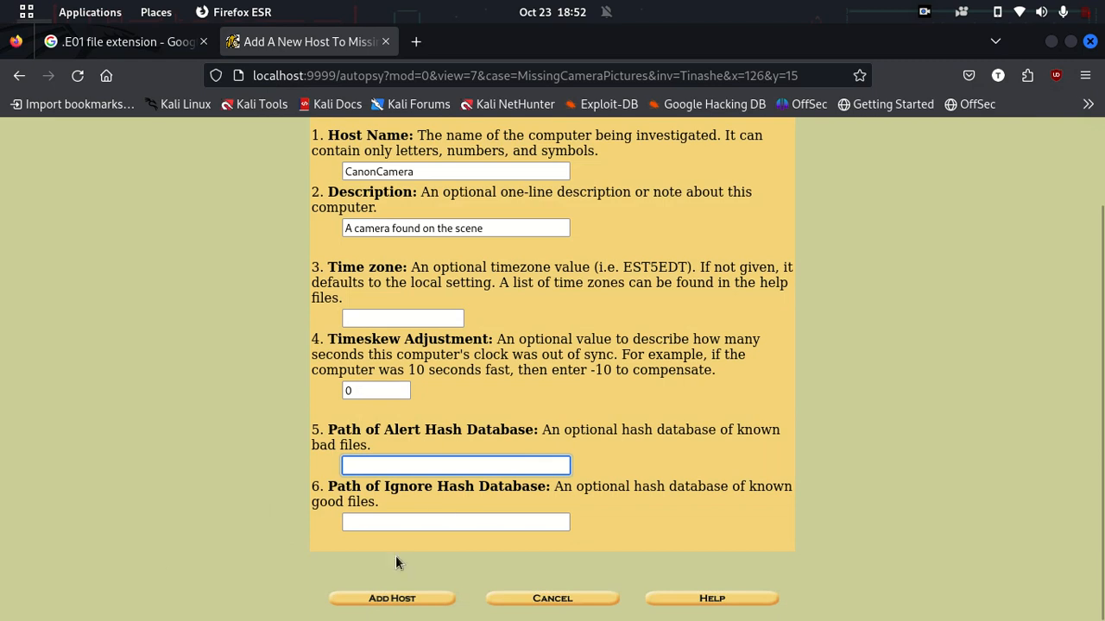
Step: Add the CanonCamera host and reach the Add A New Image form
{"action": "left_click", "coordinate": [385, 599]}
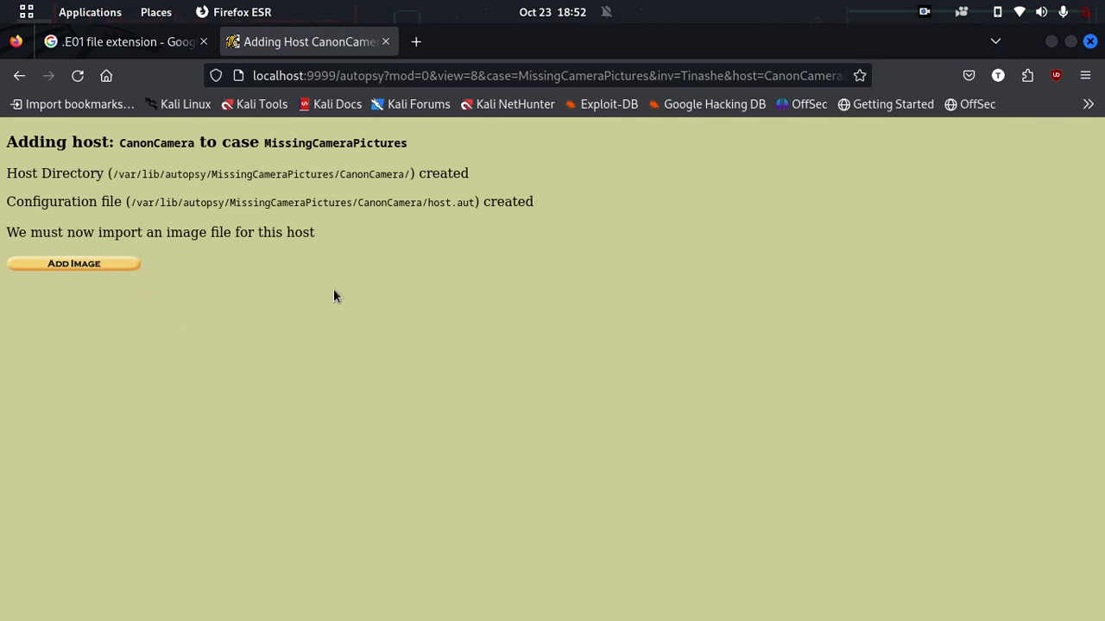
{"action": "left_click", "coordinate": [104, 267]}
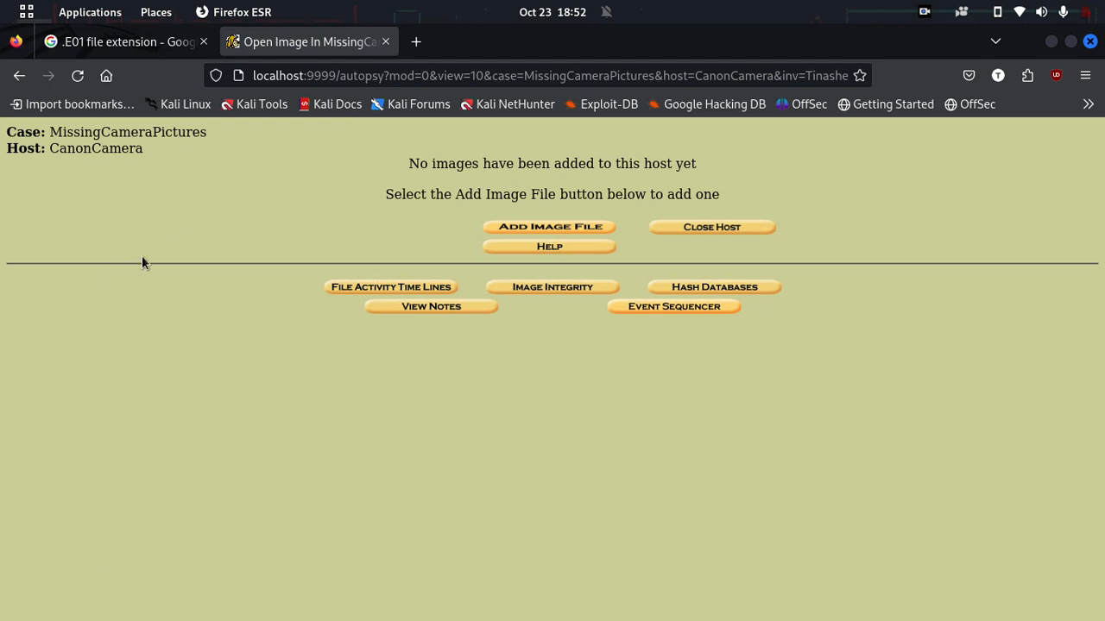
{"action": "left_click", "coordinate": [497, 227]}
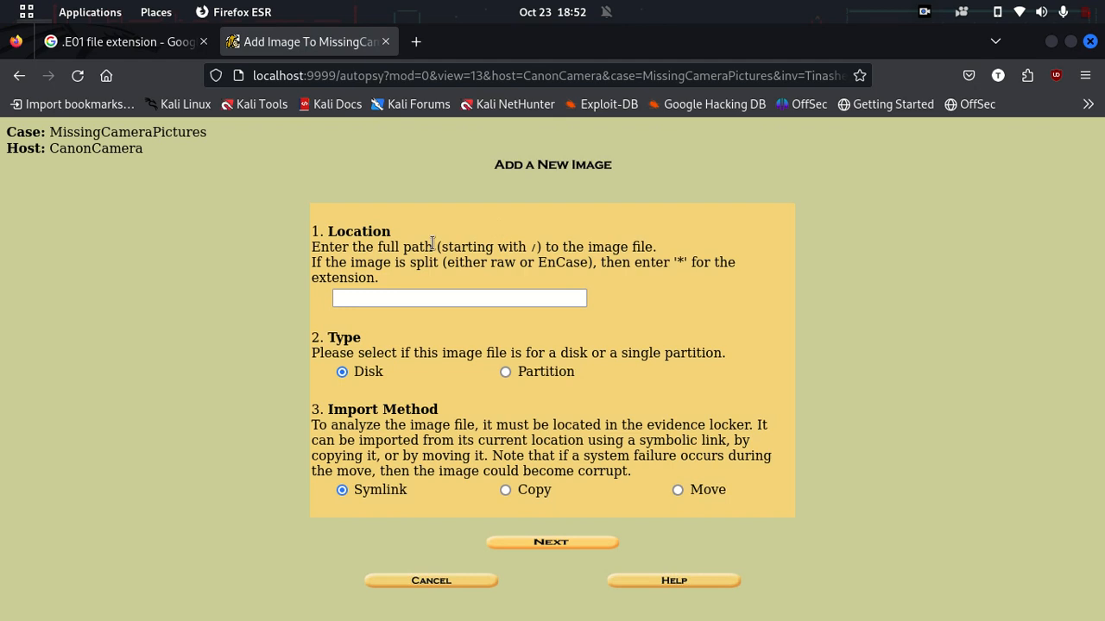
Step: Read the image Location instructions on split-image extensions and the '*' wildcard
{"action": "left_click_drag", "start_coordinate": [328, 247], "coordinate": [617, 250]}
{"action": "left_click", "coordinate": [616, 250]}
{"action": "left_click_drag", "start_coordinate": [339, 263], "coordinate": [591, 264]}
{"action": "left_click", "coordinate": [595, 264]}
{"action": "left_click_drag", "start_coordinate": [670, 262], "coordinate": [694, 262]}
{"action": "left_click", "coordinate": [694, 262]}
{"action": "key", "text": "alt+Tab"}
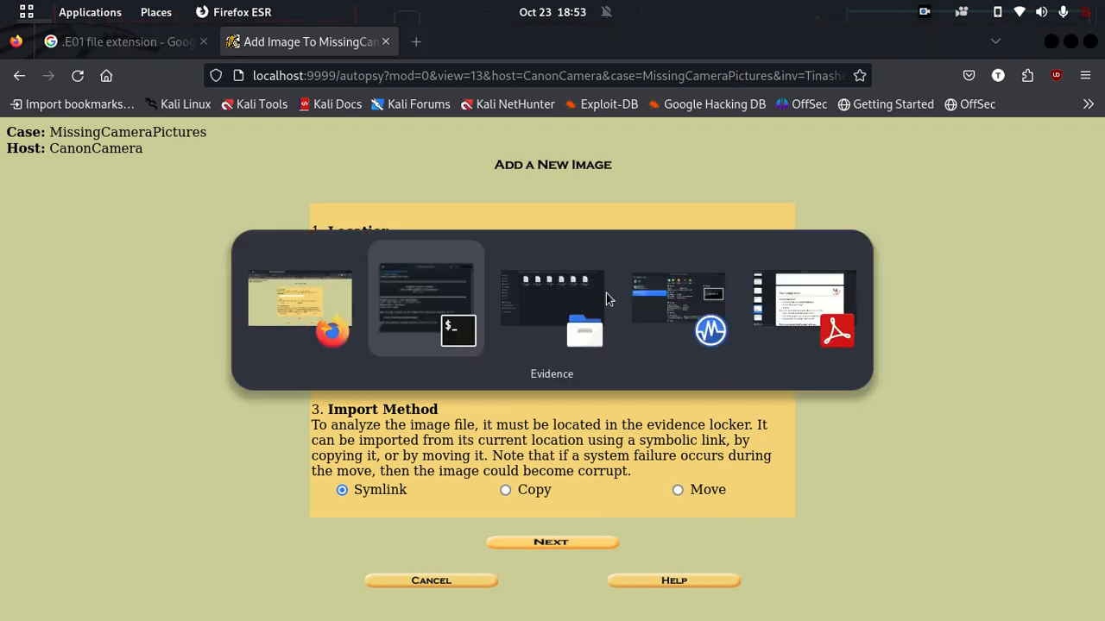
Step: Return to the Files Evidence folder and open a terminal there via Open in Terminal
{"action": "key", "text": "alt+Tab"}
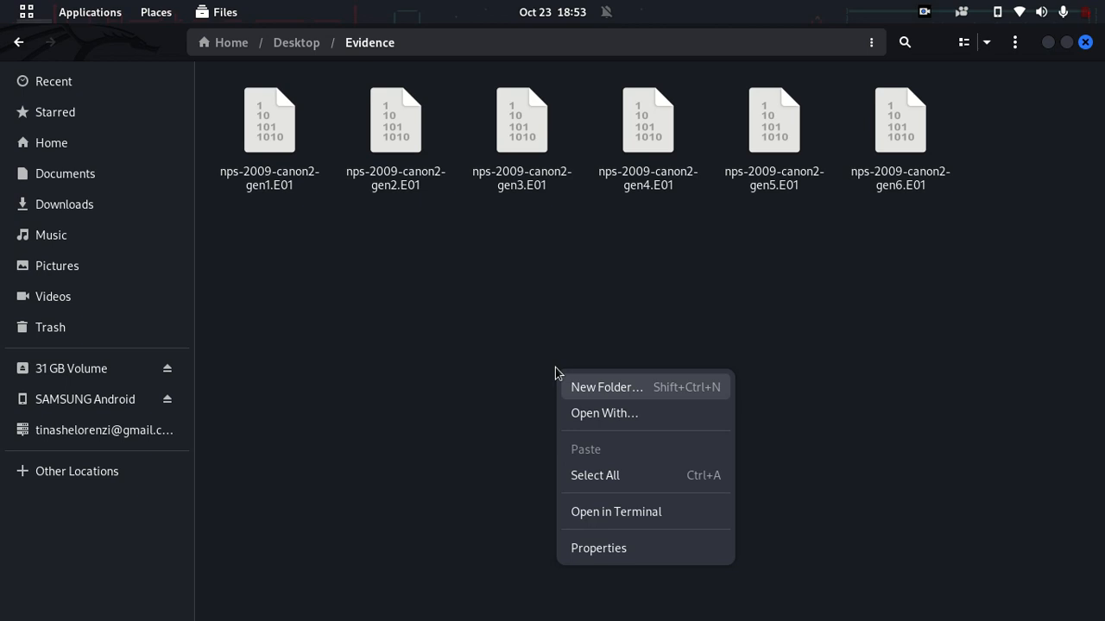
{"action": "left_click", "coordinate": [501, 278]}
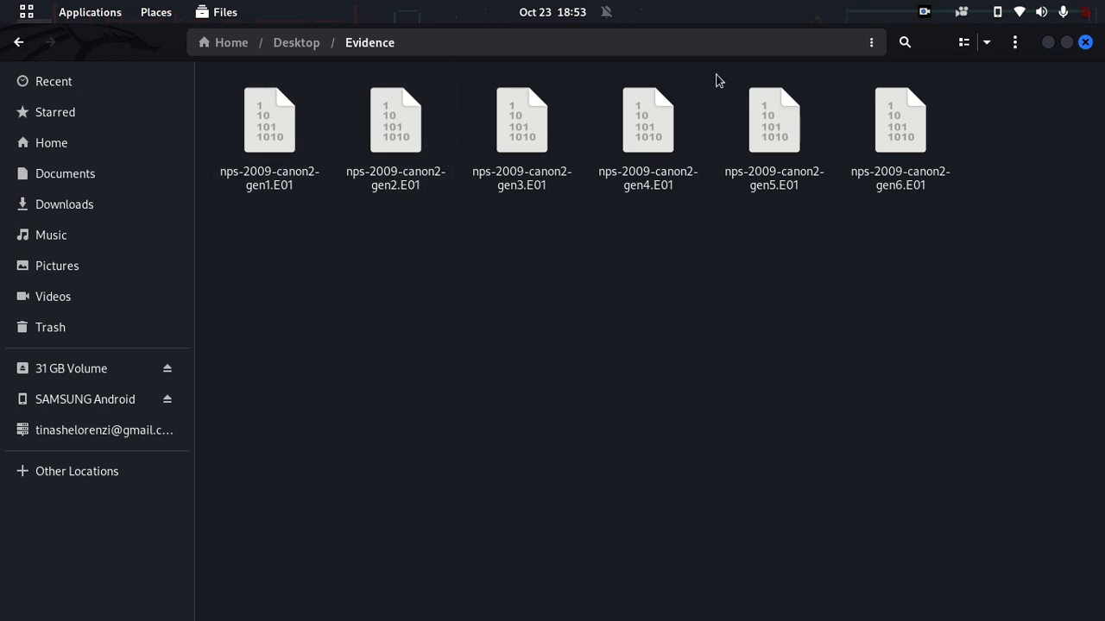
{"action": "left_click", "coordinate": [870, 45]}
{"action": "left_click", "coordinate": [870, 47]}
{"action": "right_click", "coordinate": [556, 274]}
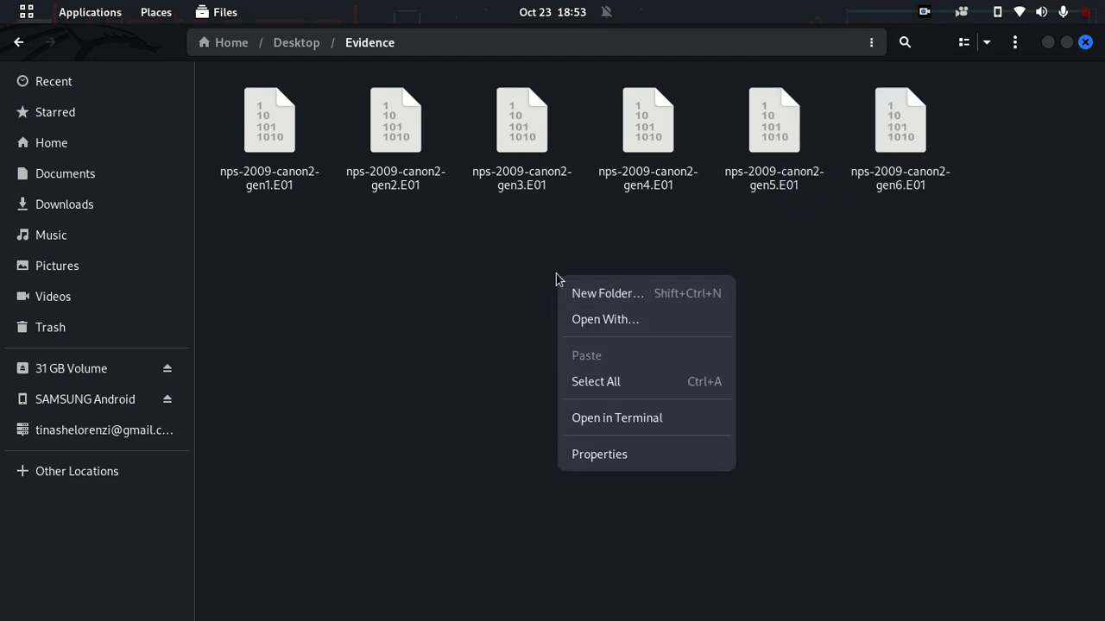
{"action": "left_click", "coordinate": [659, 418]}
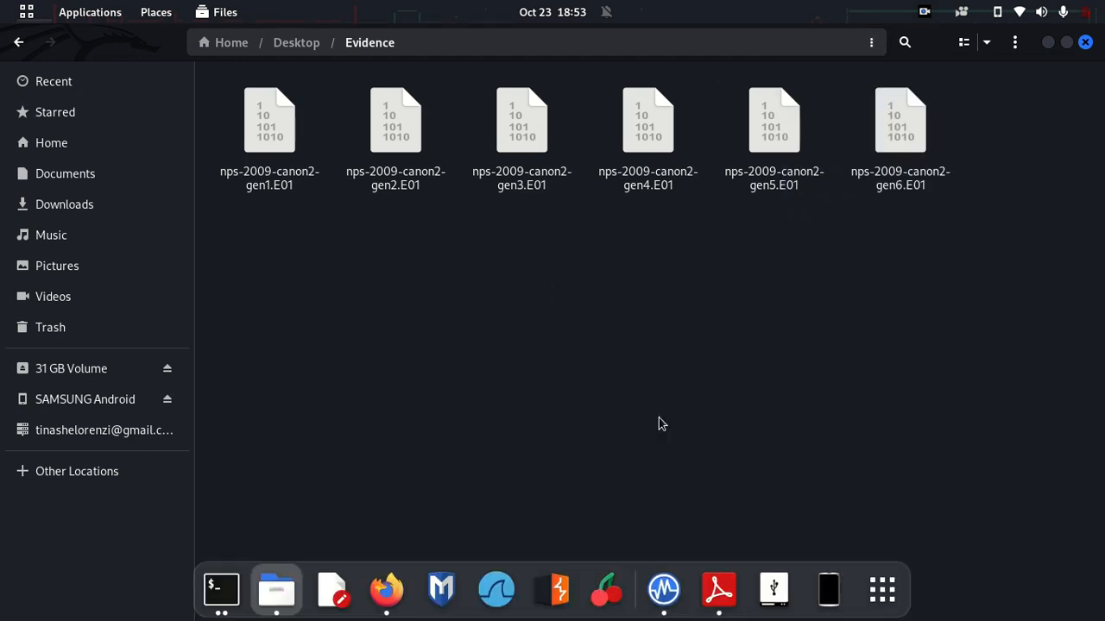
Step: Run pwd in the new terminal and copy the printed Desktop/Evidence folder path
{"action": "left_click", "coordinate": [221, 590]}
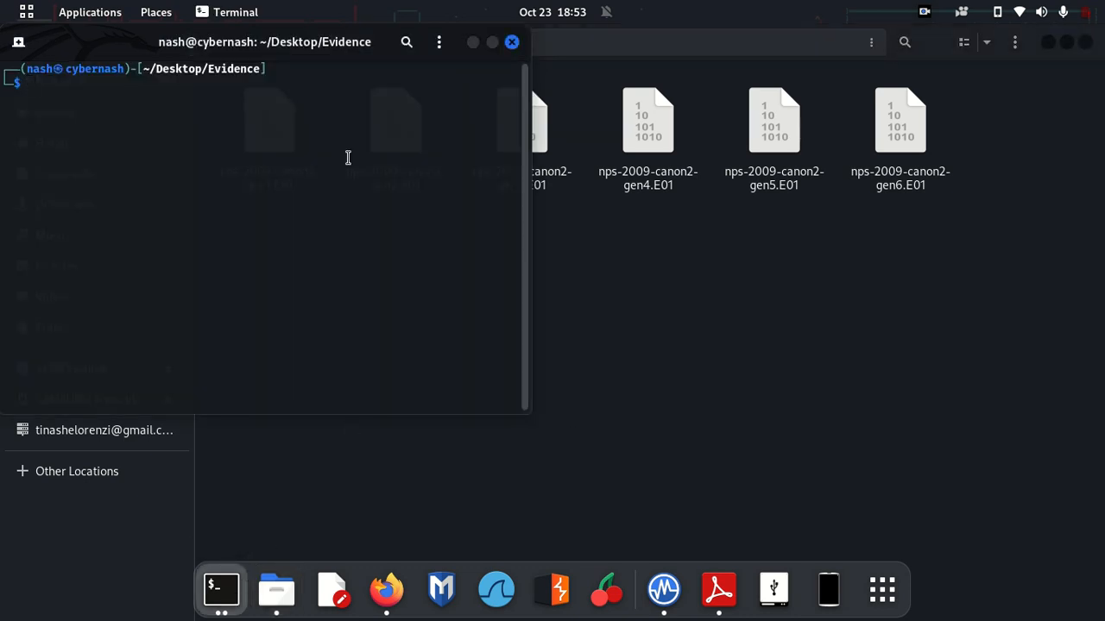
{"action": "left_click_drag", "start_coordinate": [264, 43], "coordinate": [713, 213]}
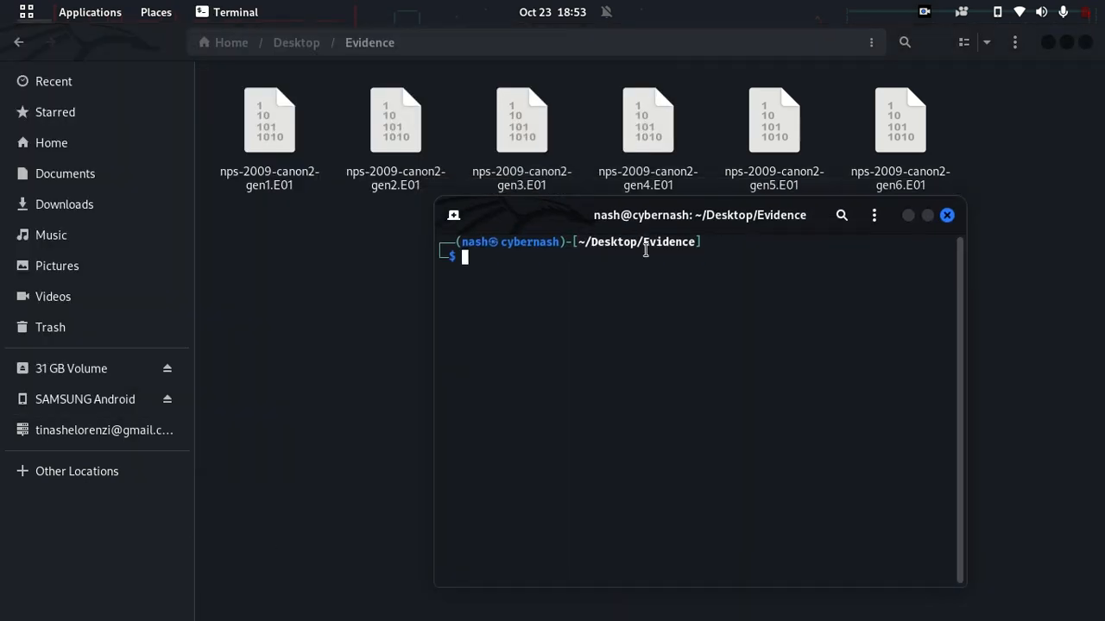
{"action": "type", "text": "pwd"}
{"action": "key", "text": "Return"}
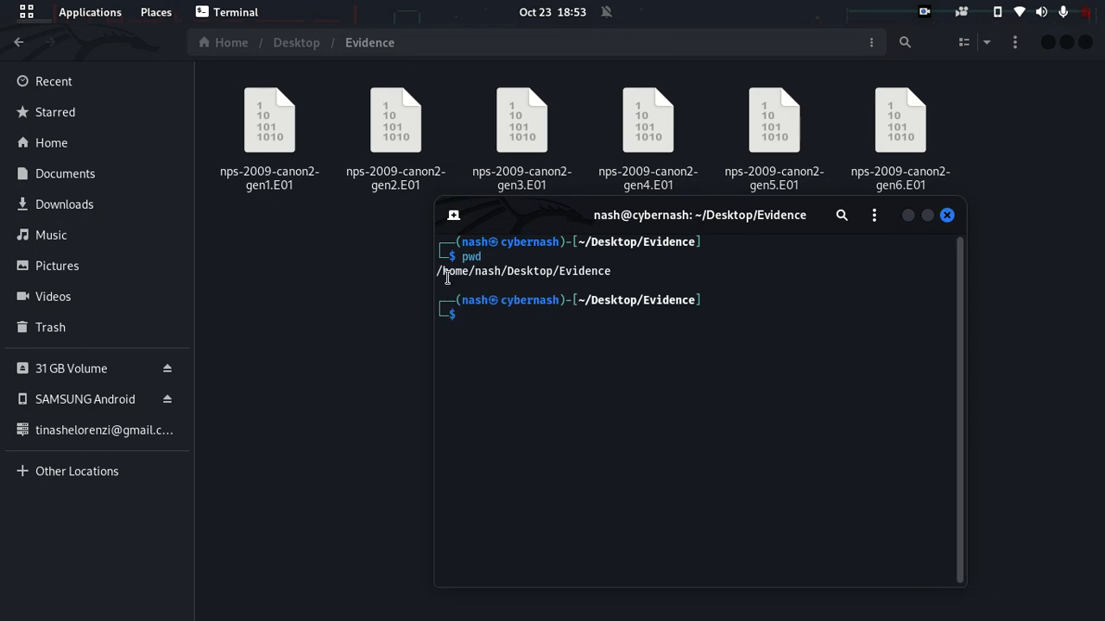
{"action": "left_click_drag", "start_coordinate": [437, 273], "coordinate": [611, 271]}
{"action": "right_click", "coordinate": [611, 271]}
{"action": "left_click", "coordinate": [629, 286]}
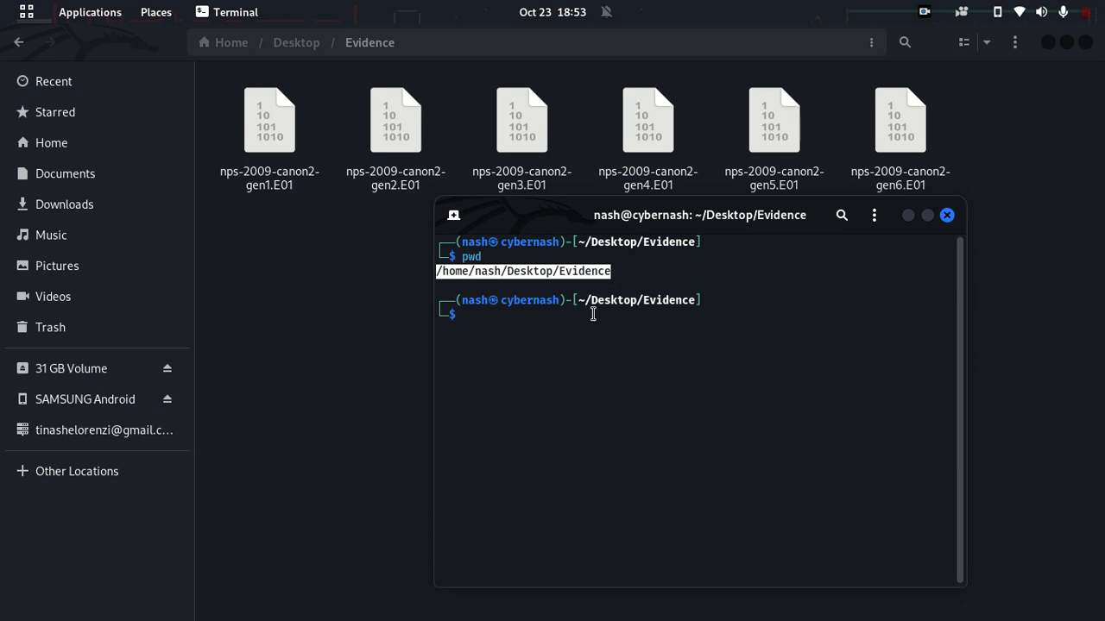
{"action": "key", "text": "alt+Tab"}
{"action": "key", "text": "alt+Tab"}
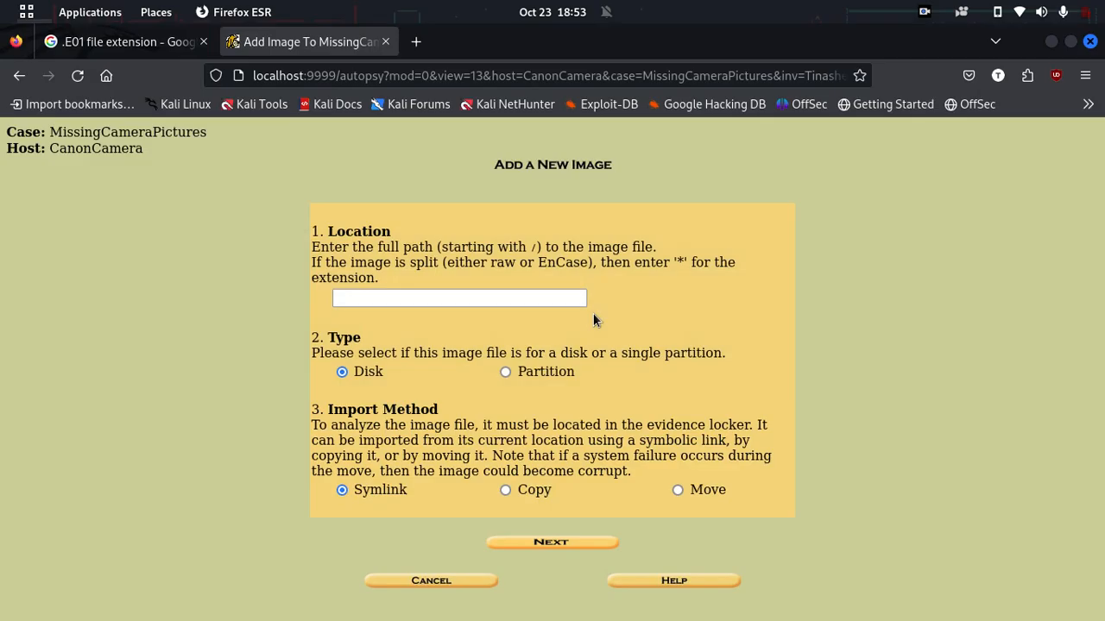
Step: Enter the Desktop Evidence folder path ending in /* as the image Location
{"action": "left_click", "coordinate": [458, 298]}
{"action": "key", "text": "ctrl+v"}
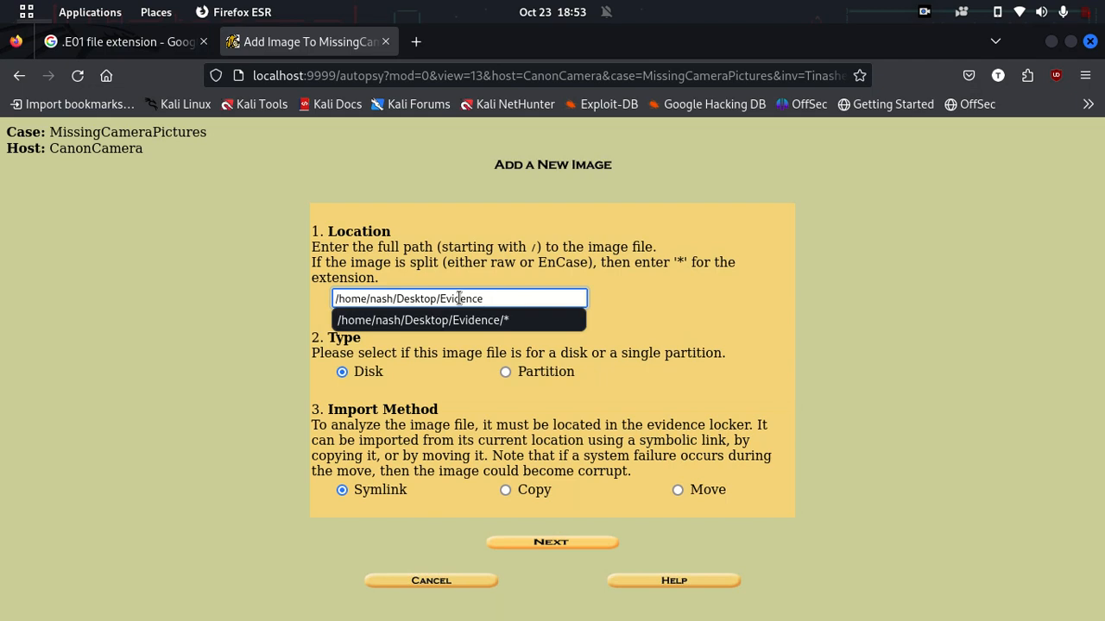
{"action": "key", "text": "Escape"}
{"action": "type", "text": "/*"}
{"action": "key", "text": "Escape"}
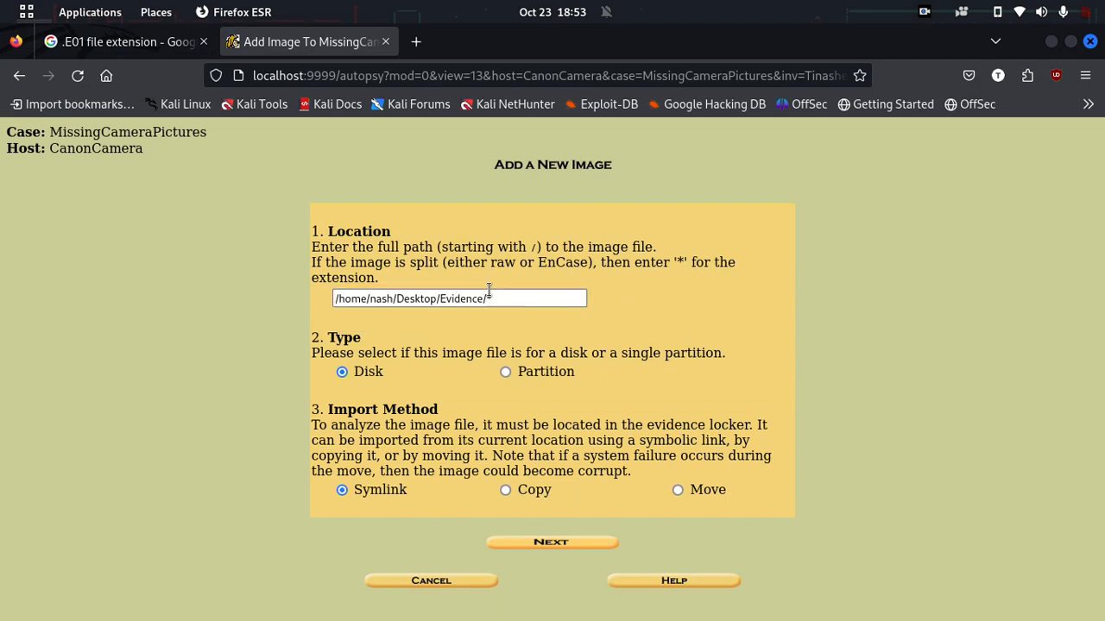
{"action": "key", "text": "alt+Tab"}
{"action": "key", "text": "alt+Tab"}
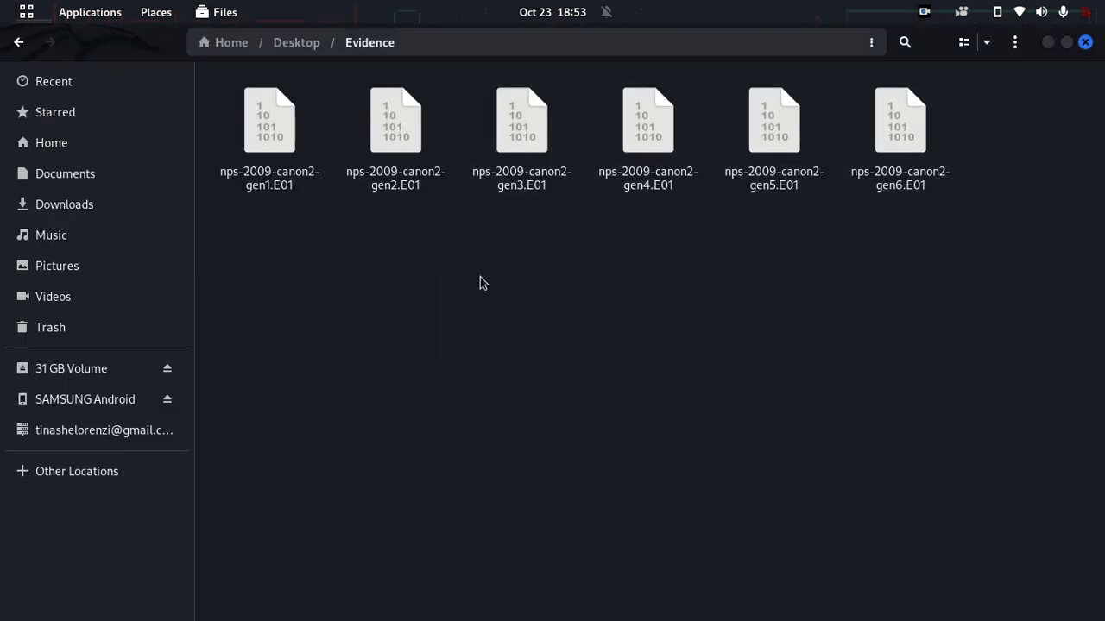
{"action": "key", "text": "alt+Tab"}
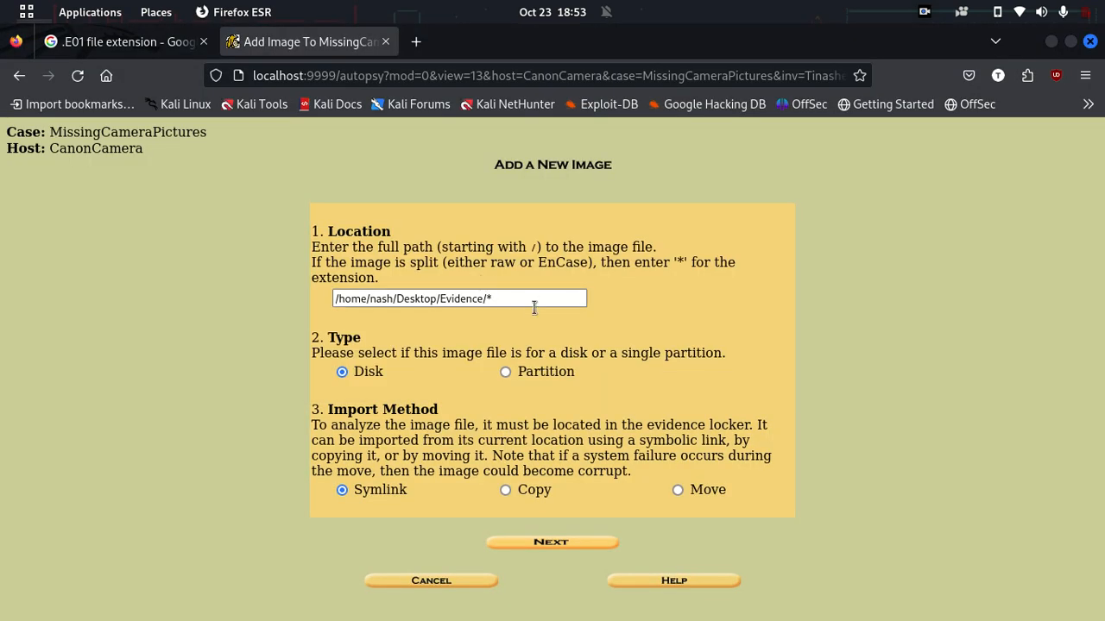
Step: Set the image type to Disk with Symlink import and continue
{"action": "left_click_drag", "start_coordinate": [335, 353], "coordinate": [475, 355]}
{"action": "left_click", "coordinate": [465, 357]}
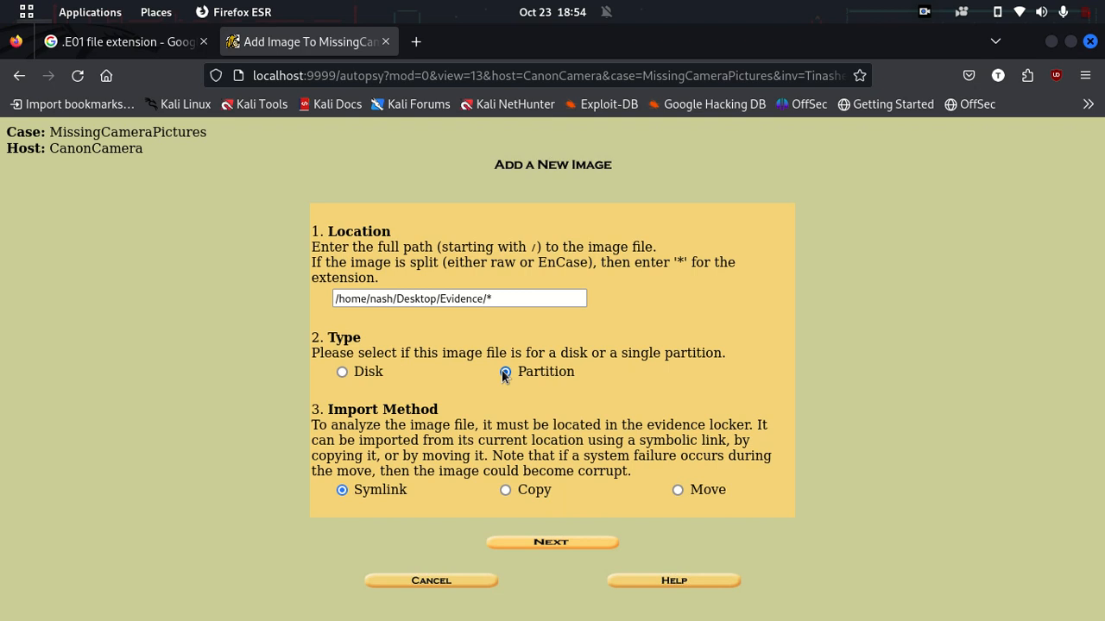
{"action": "left_click", "coordinate": [343, 372]}
{"action": "left_click", "coordinate": [529, 542]}
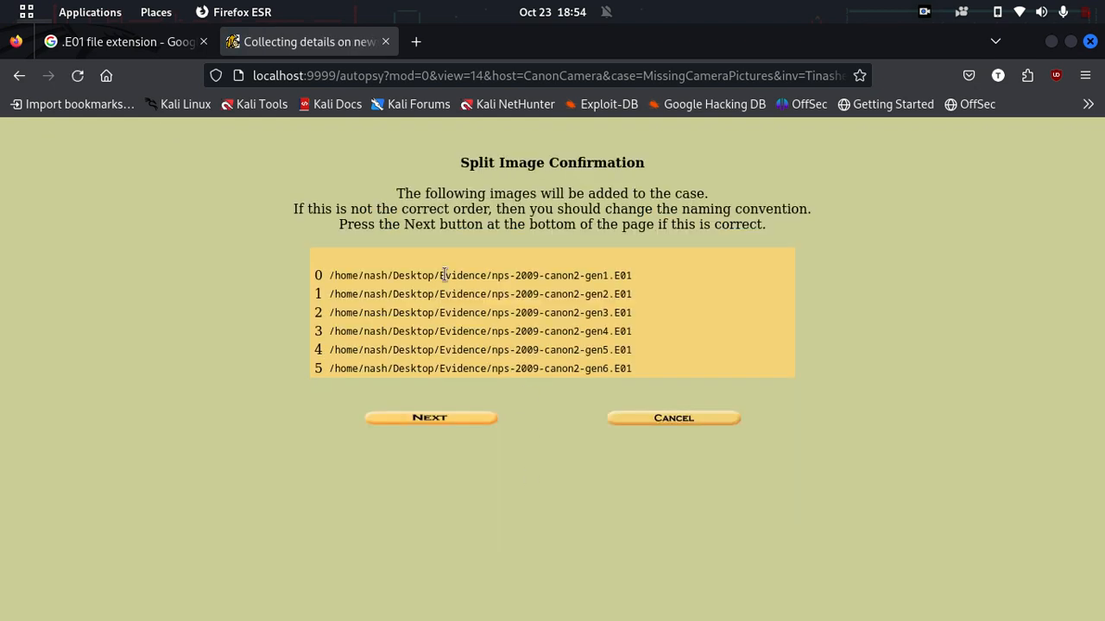
Step: Accept the split image order of the six nps-2009-canon2 gen1–gen6 E01 files
{"action": "left_click_drag", "start_coordinate": [330, 275], "coordinate": [640, 370]}
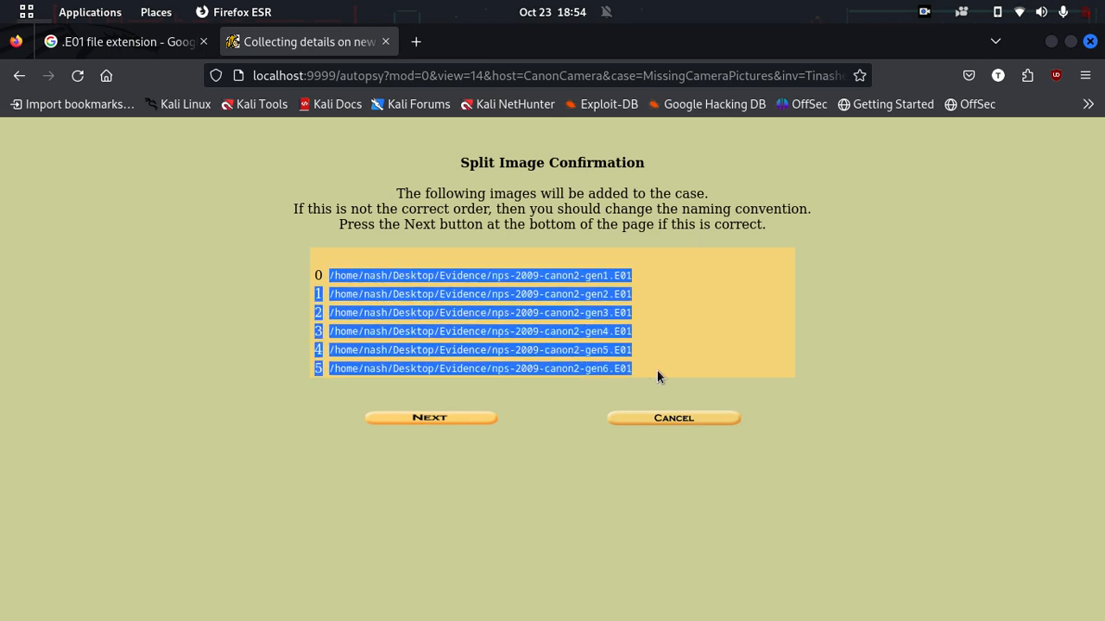
{"action": "left_click", "coordinate": [657, 370]}
{"action": "left_click", "coordinate": [453, 417]}
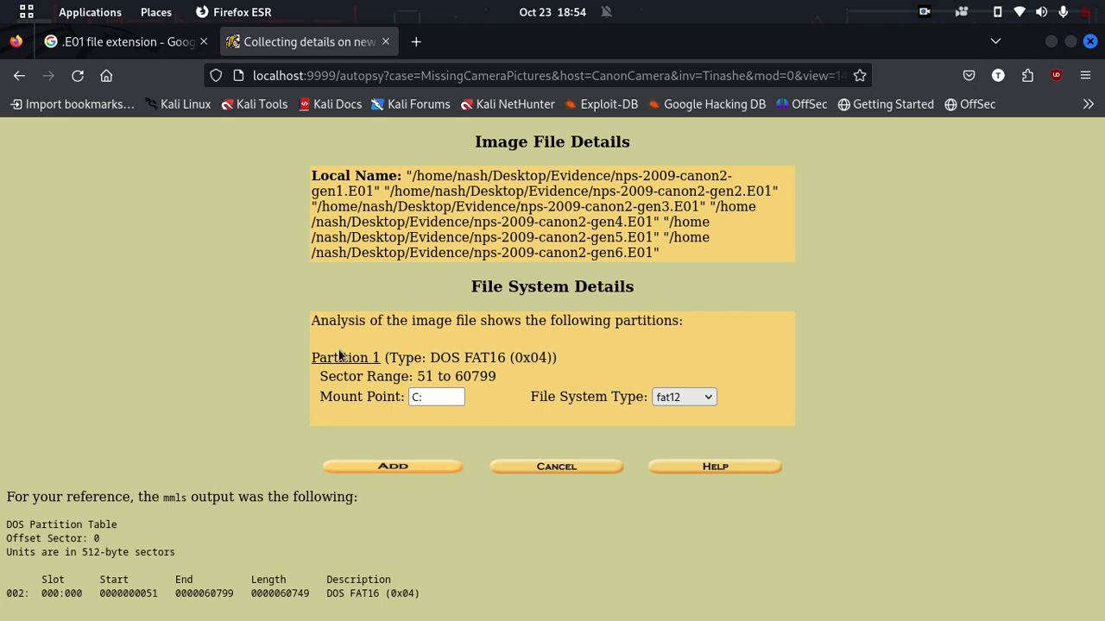
Step: Set the DOS FAT16 partition's file system type to fat16 and add the image
{"action": "left_click_drag", "start_coordinate": [399, 357], "coordinate": [505, 352]}
{"action": "left_click", "coordinate": [505, 351]}
{"action": "left_click_drag", "start_coordinate": [547, 398], "coordinate": [619, 398]}
{"action": "left_click", "coordinate": [619, 398]}
{"action": "left_click", "coordinate": [688, 402]}
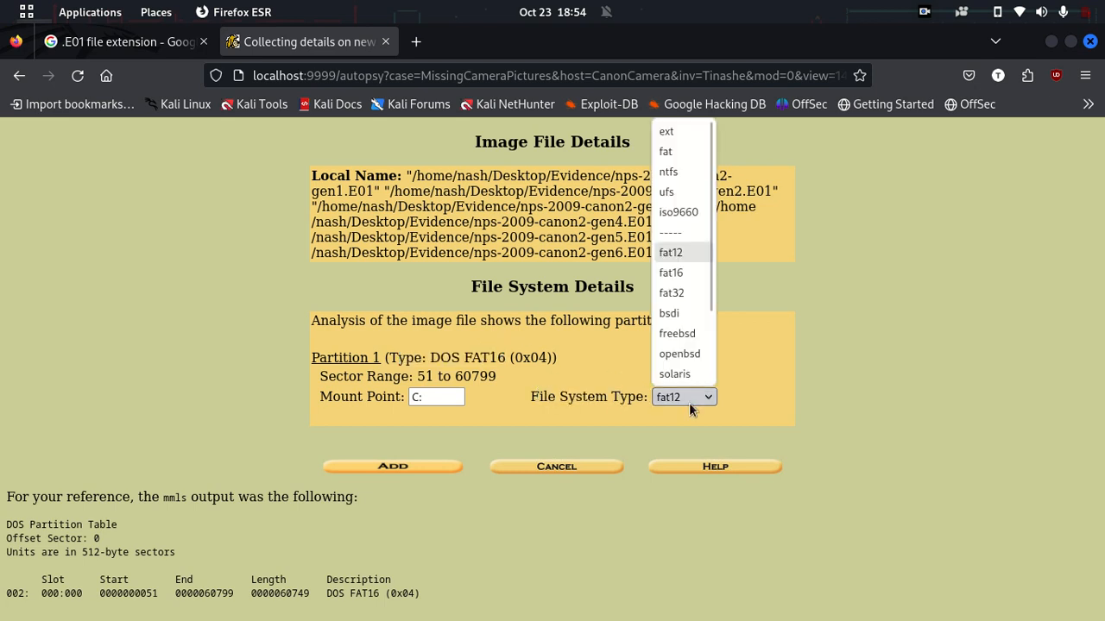
{"action": "left_click", "coordinate": [699, 272]}
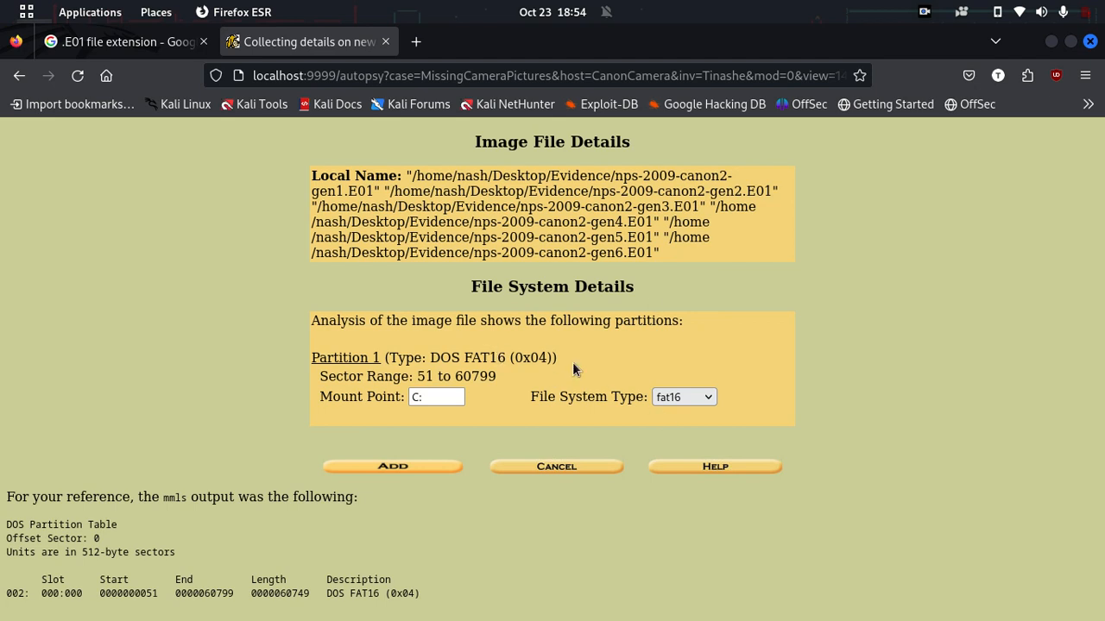
{"action": "left_click", "coordinate": [381, 471]}
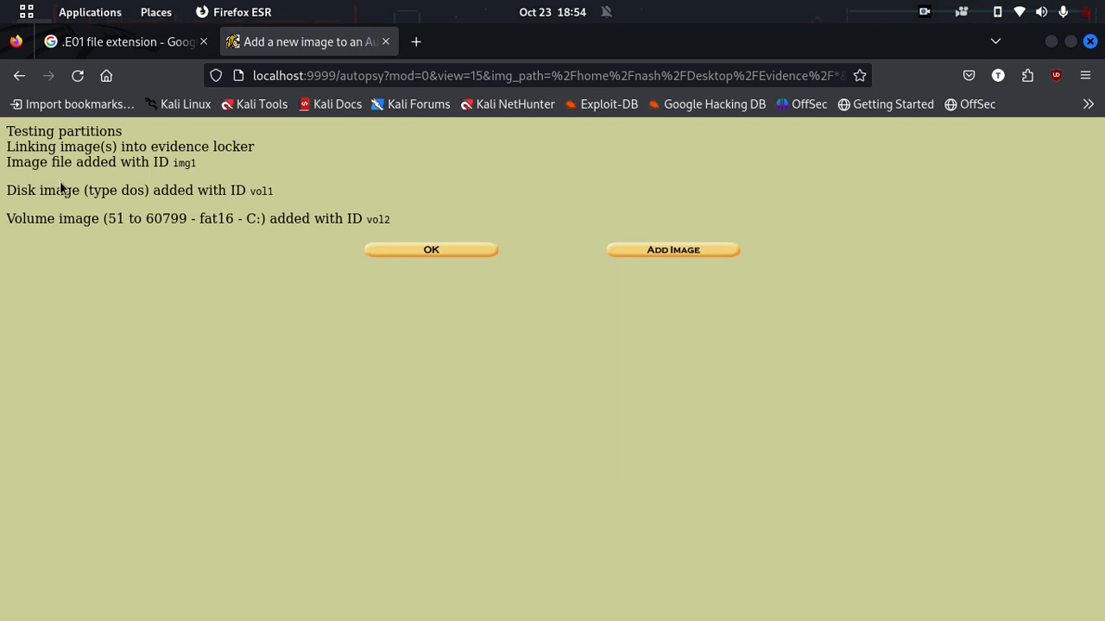
Step: Select the C:/ fat16 volume and start analyzing it
{"action": "left_click", "coordinate": [400, 254]}
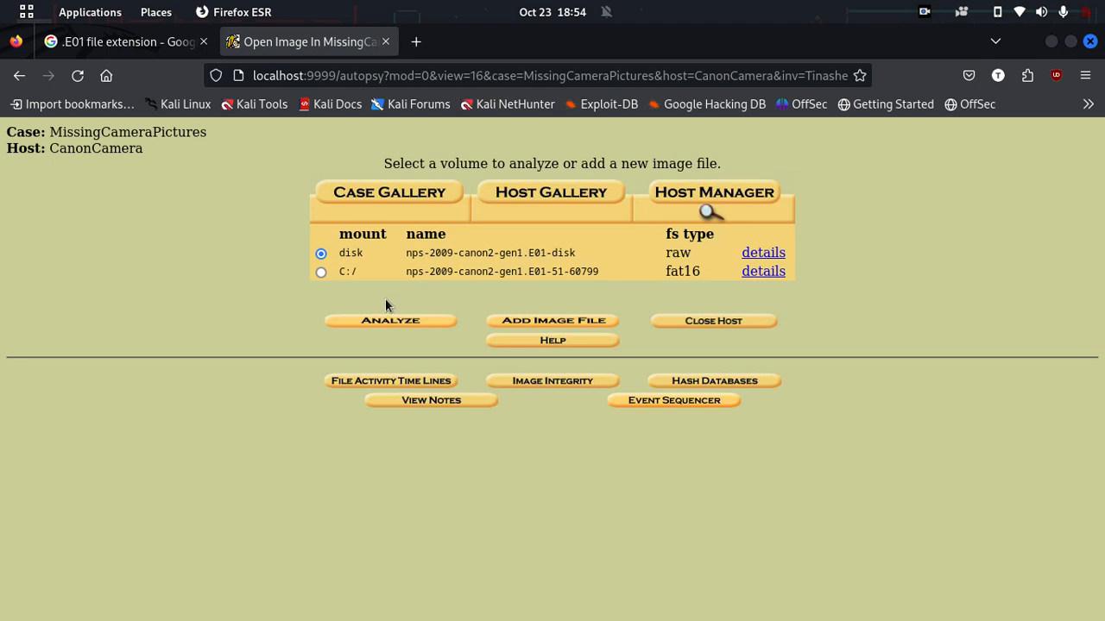
{"action": "left_click_drag", "start_coordinate": [662, 272], "coordinate": [686, 275]}
{"action": "left_click", "coordinate": [689, 272]}
{"action": "left_click", "coordinate": [319, 273]}
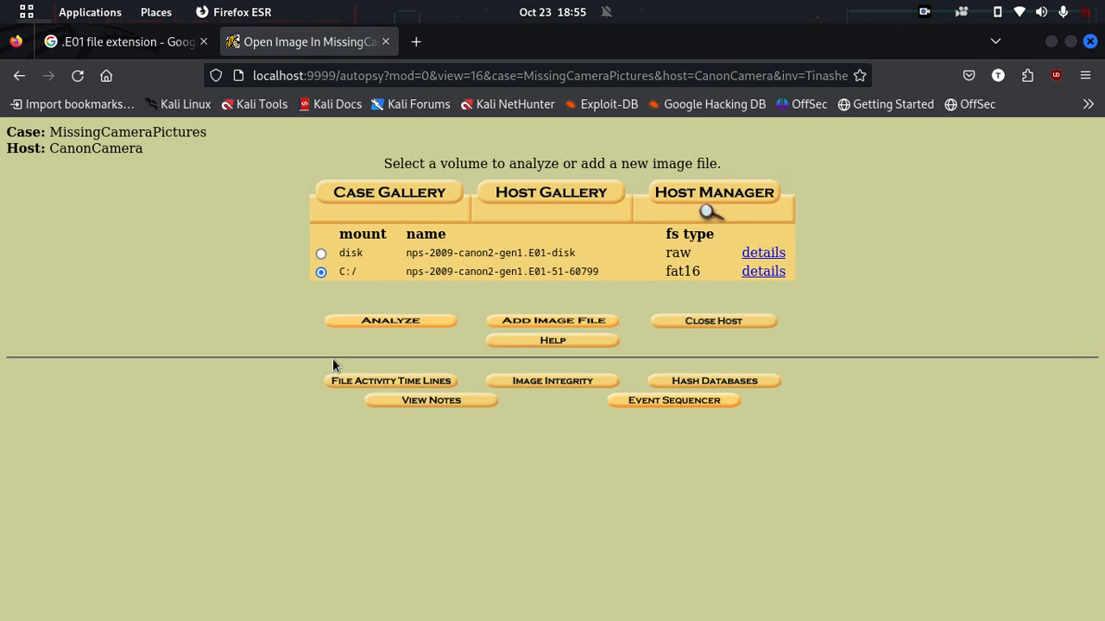
{"action": "left_click", "coordinate": [375, 322]}
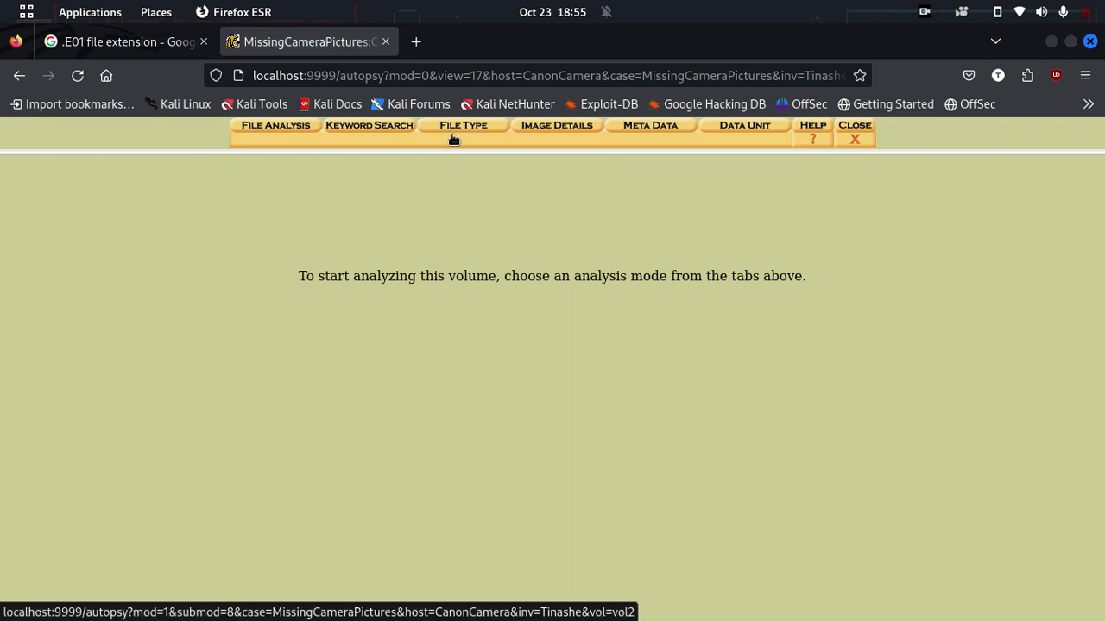
Step: List the C:/ root ($MBR, FAT tables, DCIM/) in File Analysis, then open a new browser tab
{"action": "left_click", "coordinate": [270, 132]}
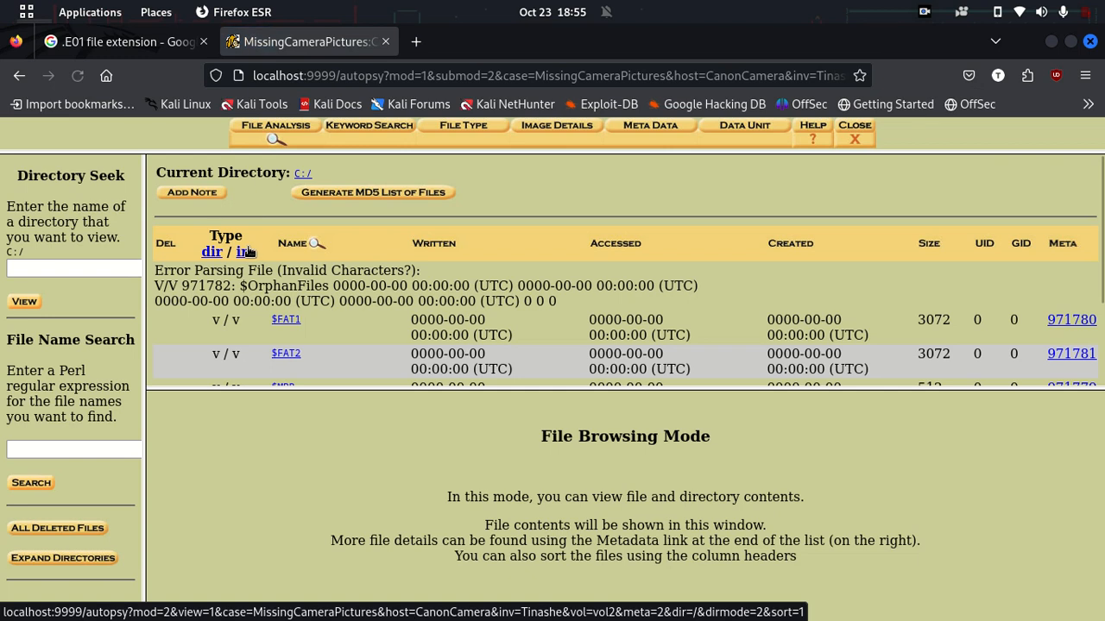
{"action": "scroll", "coordinate": [284, 325], "scroll_direction": "down", "scroll_amount": 2}
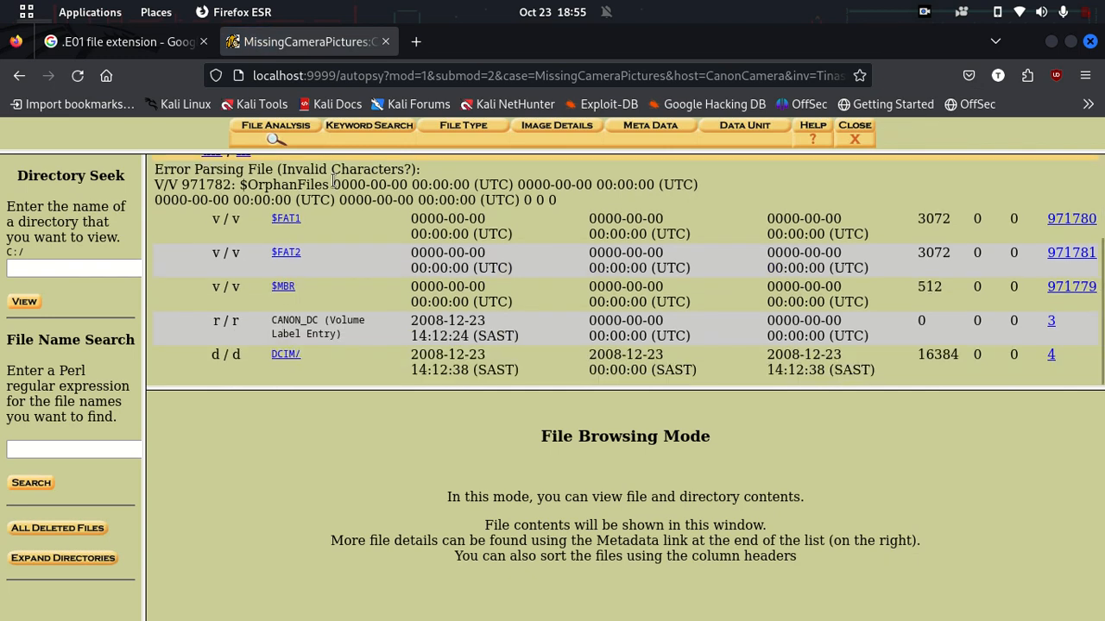
{"action": "left_click", "coordinate": [416, 43]}
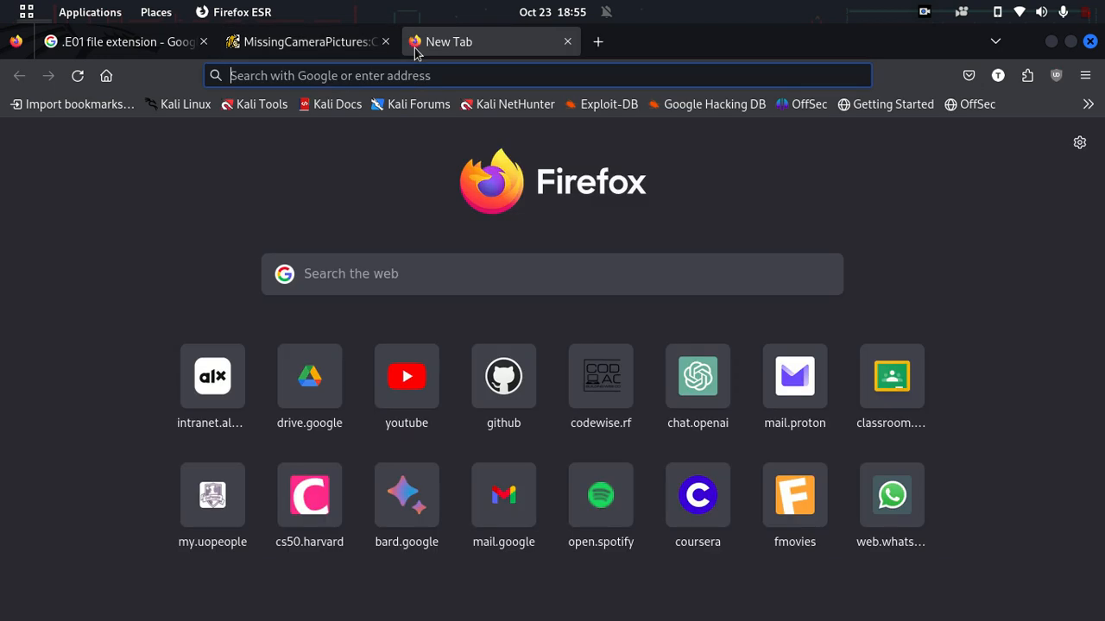
Step: Search Google for which folder a Canon camera stores pictures in, then return to Autopsy
{"action": "type", "text": "Wh"}
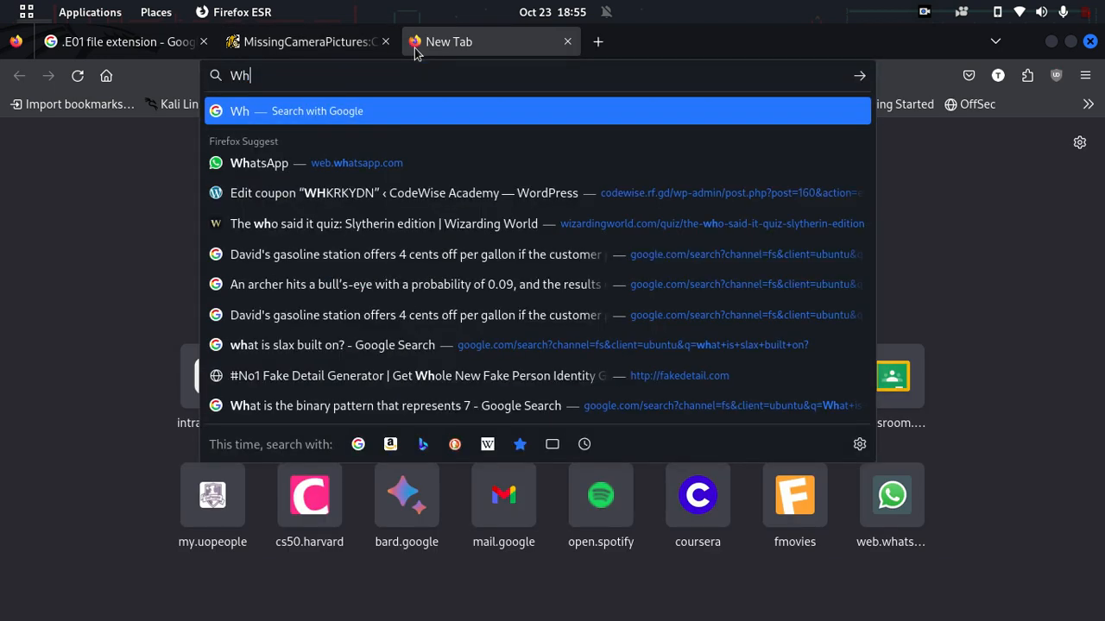
{"action": "type", "text": "ich folder "}
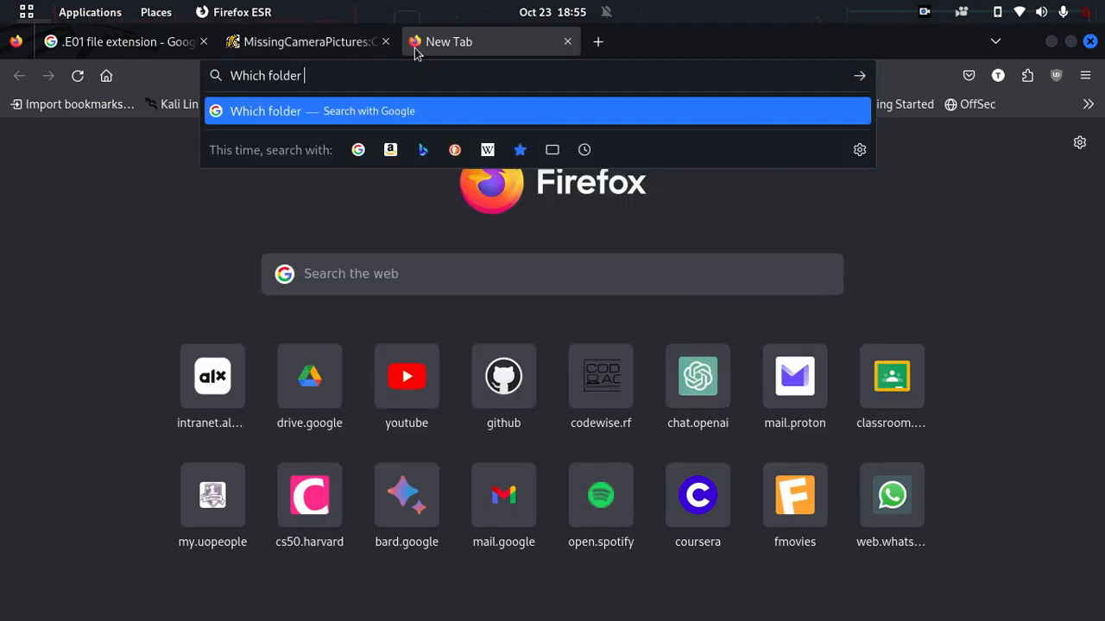
{"action": "type", "text": "is the pi"}
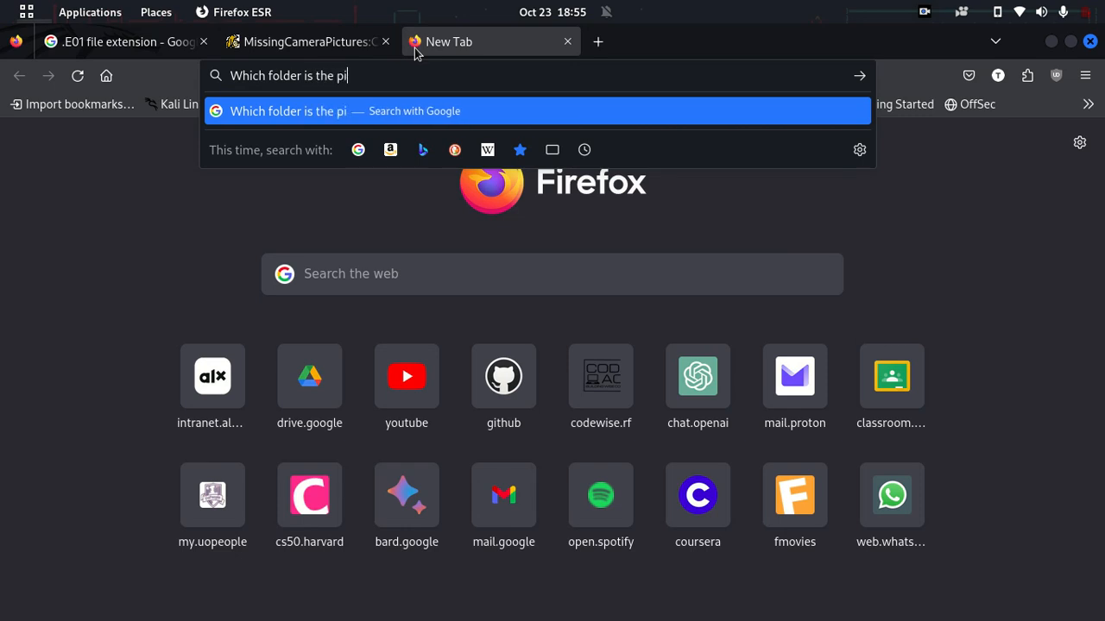
{"action": "type", "text": "ctures of a c"}
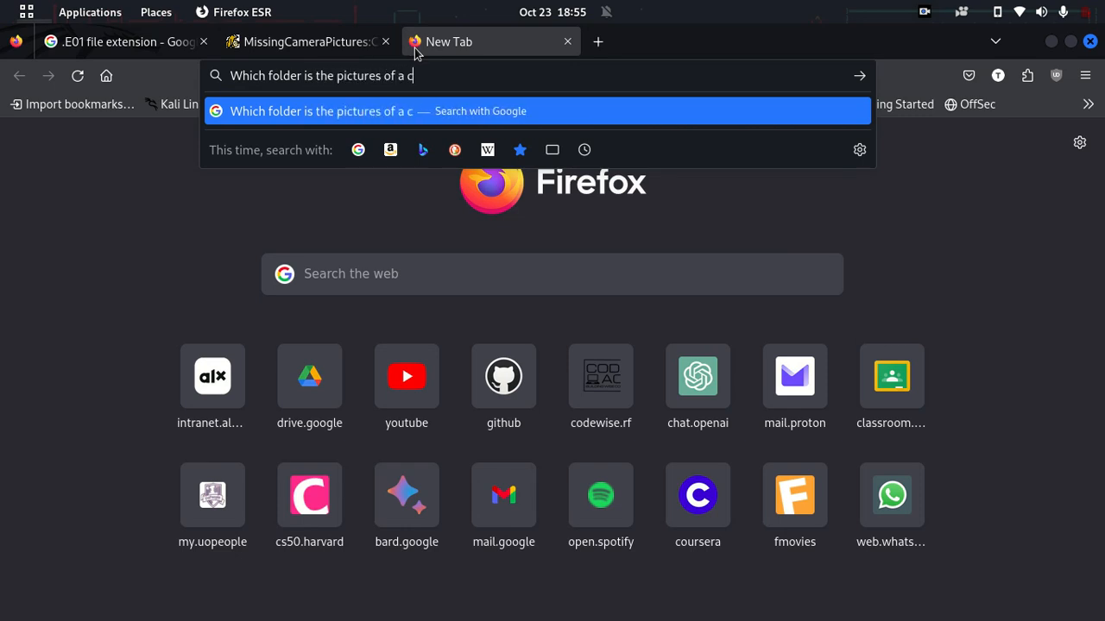
{"action": "type", "text": "onon c"}
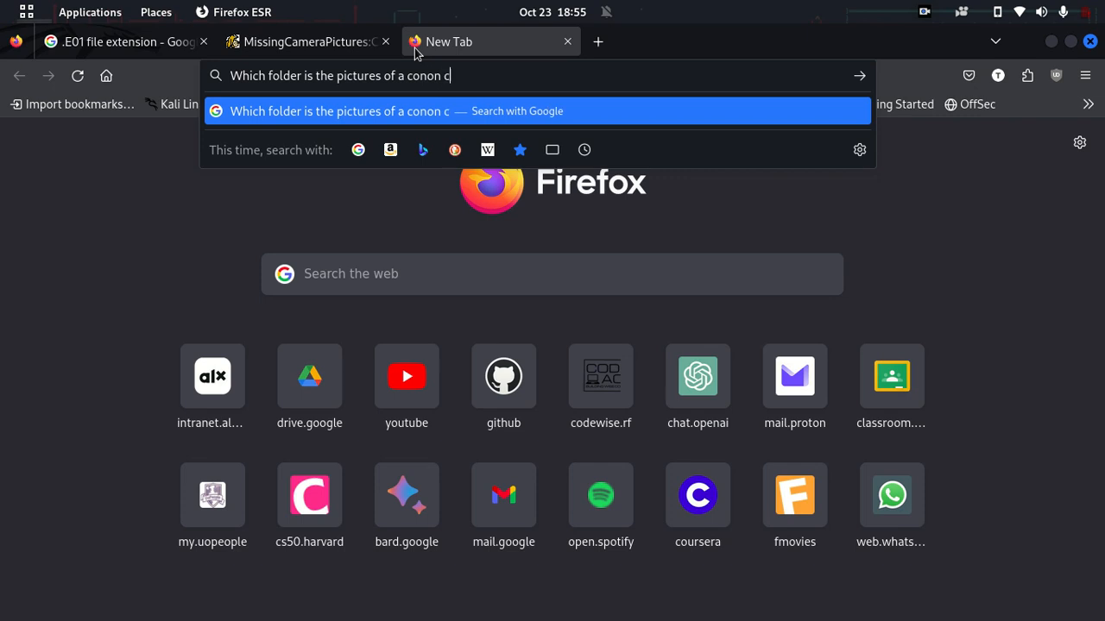
{"action": "key", "text": "BackSpace"}
{"action": "key", "text": "BackSpace"}
{"action": "key", "text": "BackSpace"}
{"action": "key", "text": "BackSpace"}
{"action": "key", "text": "BackSpace"}
{"action": "key", "text": "BackSpace"}
{"action": "key", "text": "BackSpace"}
{"action": "type", "text": "cano"}
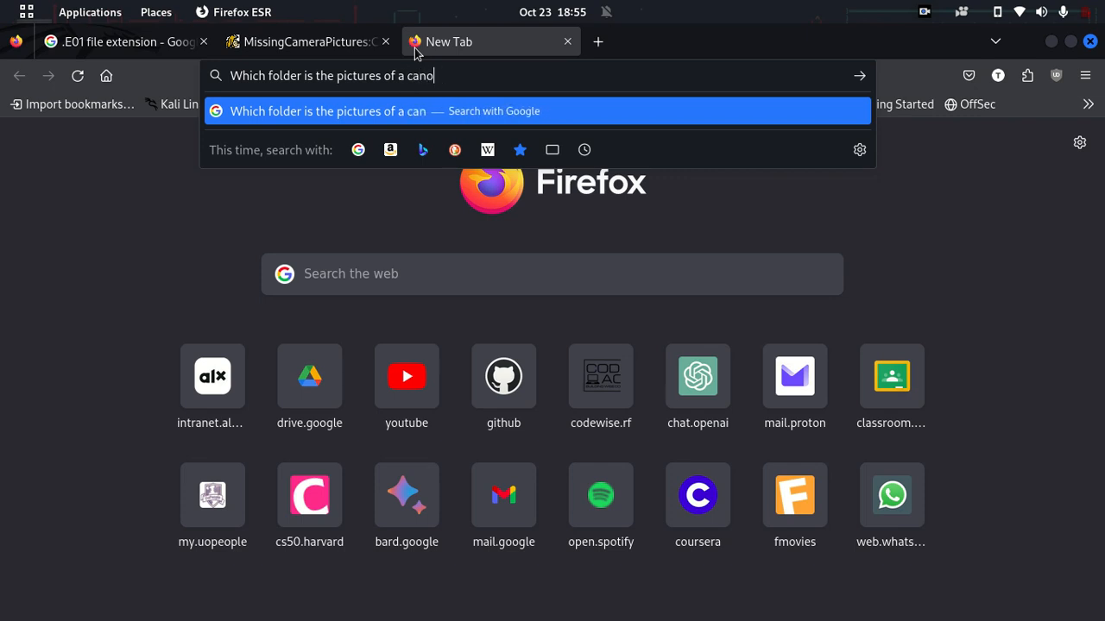
{"action": "type", "text": "n camera stored"}
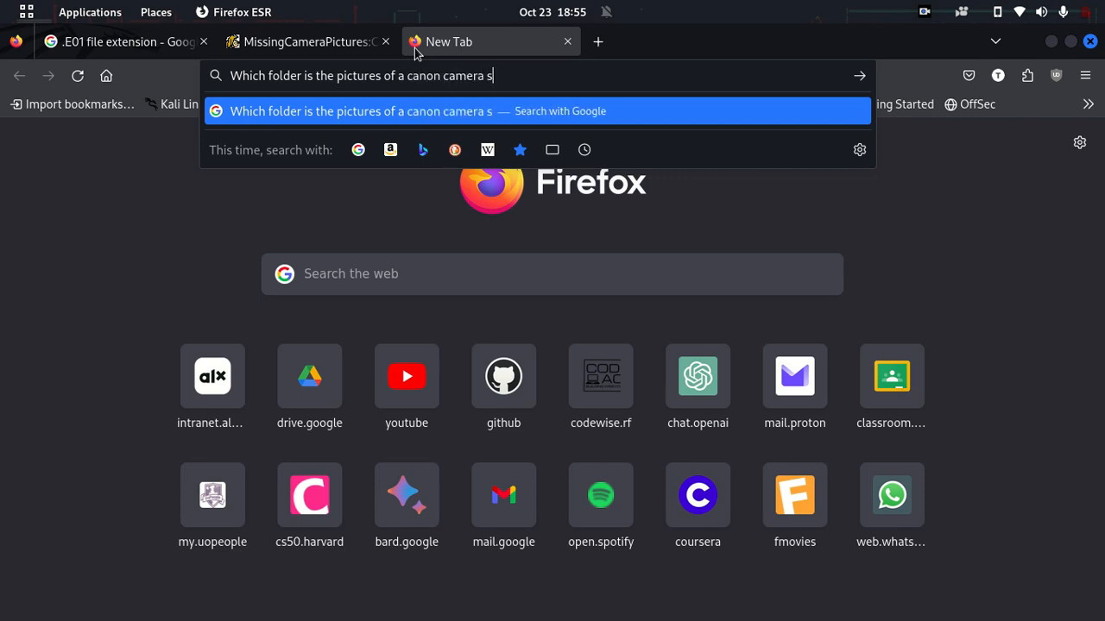
{"action": "key", "text": "Return"}
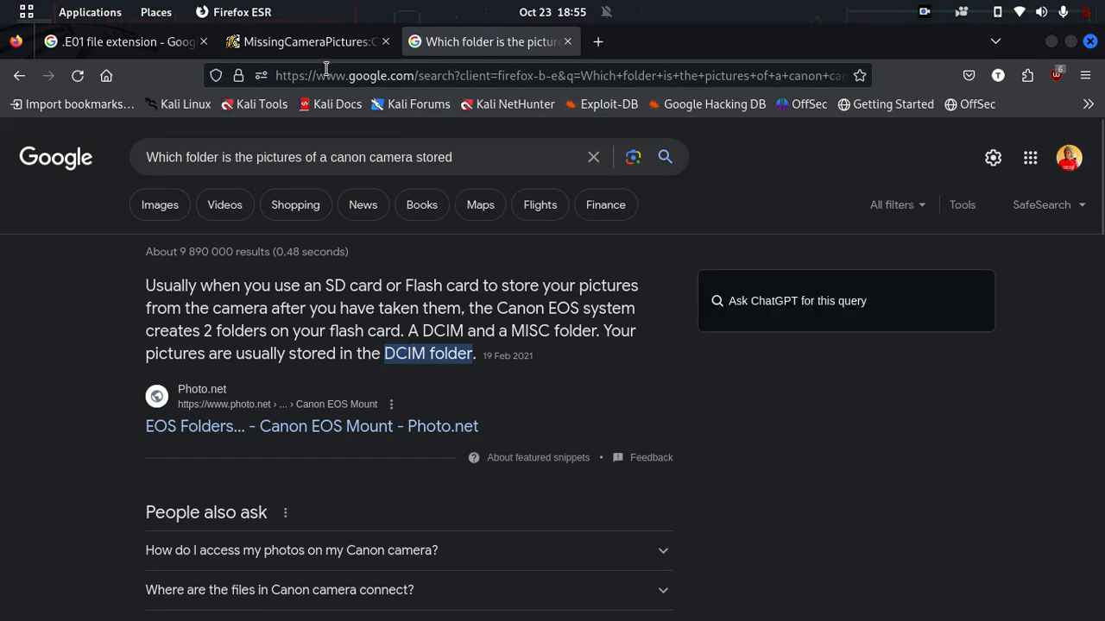
{"action": "left_click", "coordinate": [302, 41]}
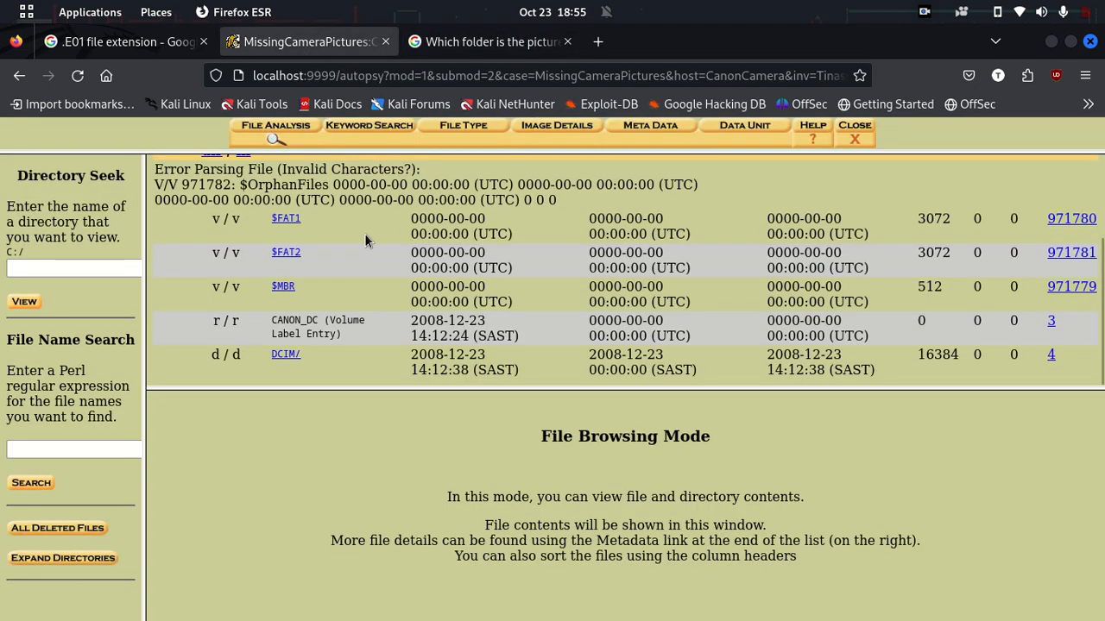
Step: Open C:/DCIM/100CANON and scroll through its deleted JPG photos
{"action": "left_click", "coordinate": [285, 357]}
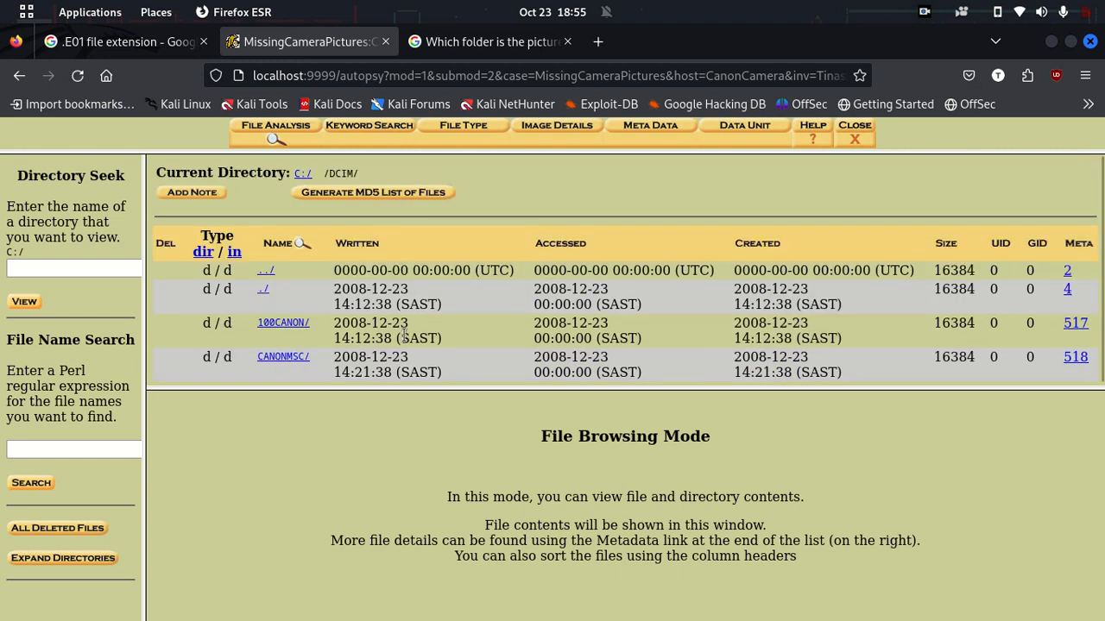
{"action": "scroll", "coordinate": [404, 336], "scroll_direction": "down", "scroll_amount": 1}
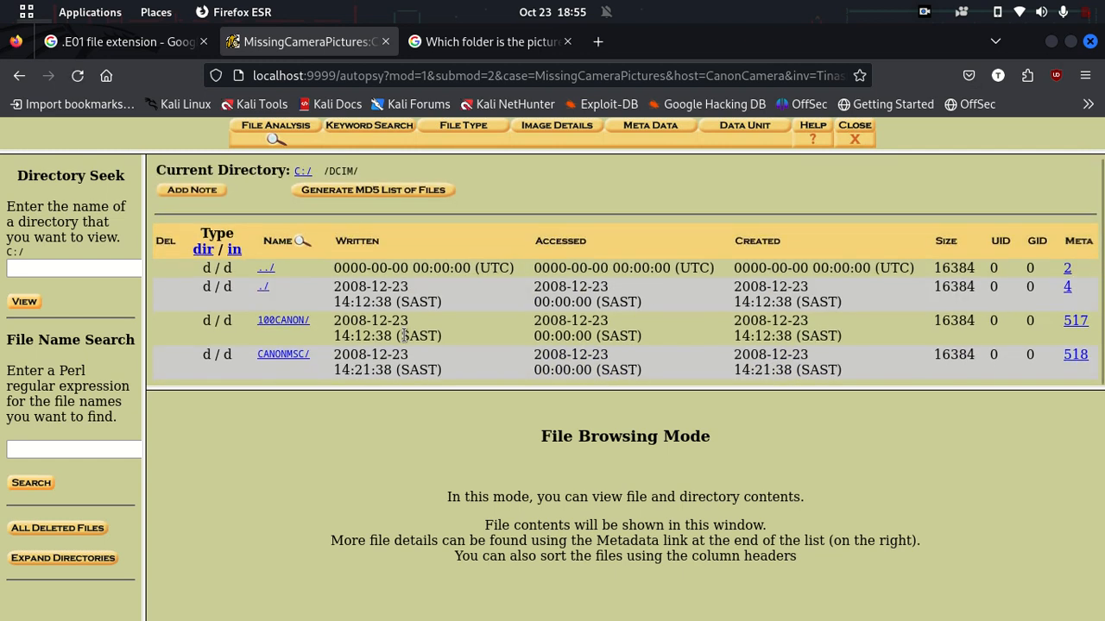
{"action": "left_click", "coordinate": [291, 322]}
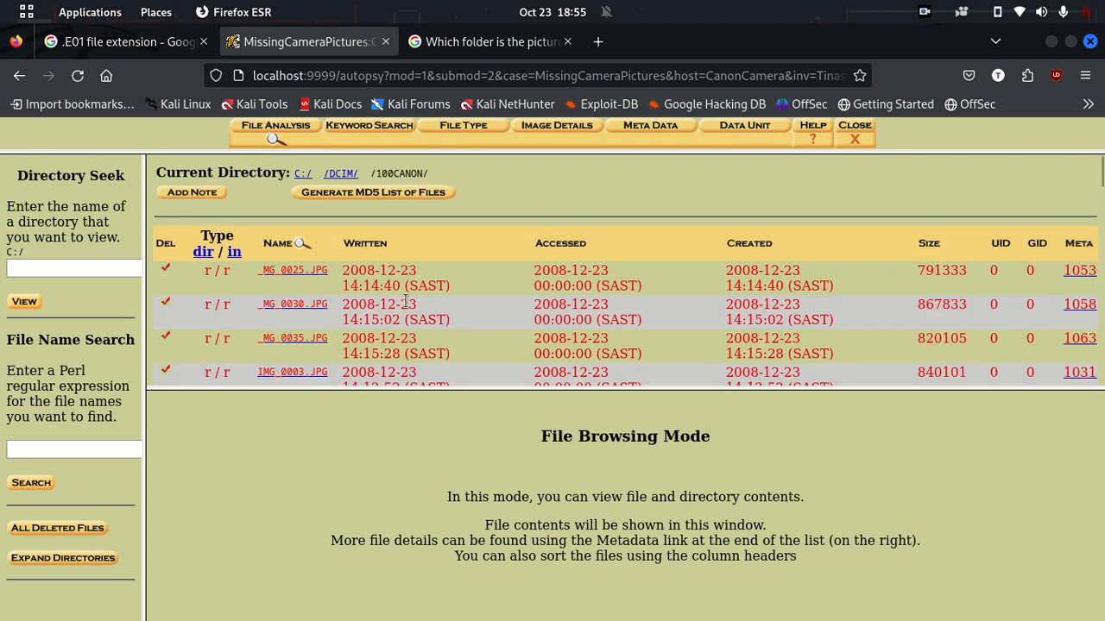
{"action": "scroll", "coordinate": [333, 281], "scroll_direction": "down", "scroll_amount": 10}
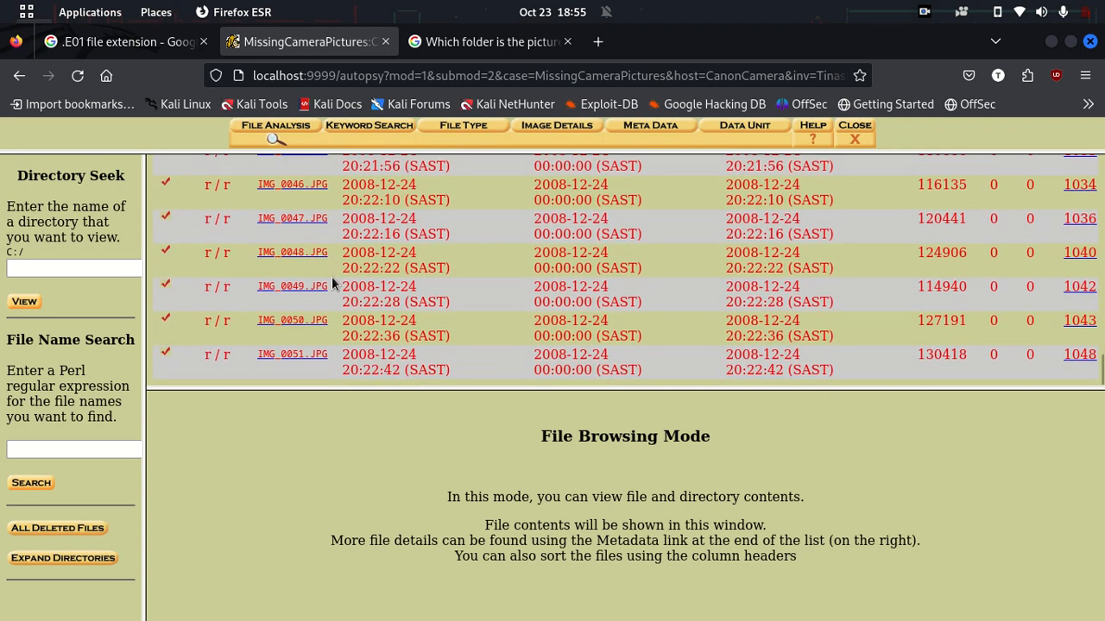
{"action": "scroll", "coordinate": [332, 281], "scroll_direction": "up", "scroll_amount": 10}
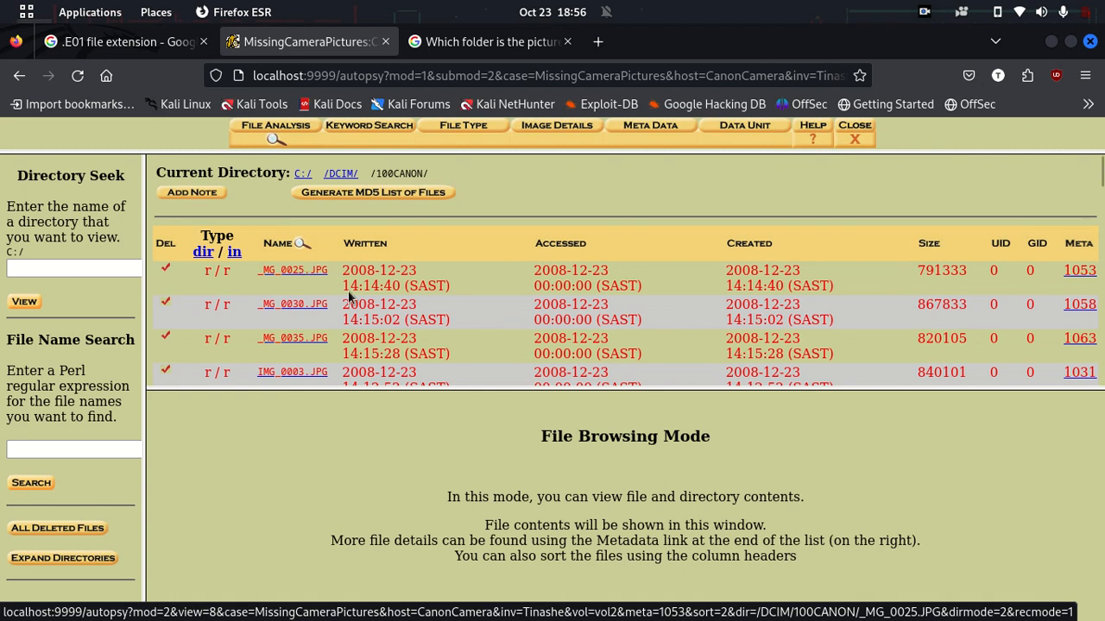
Step: View the ASCII contents of deleted _MG_0025.JPG, _MG_0030.JPG and _MG_0035.JPG
{"action": "left_click", "coordinate": [302, 273]}
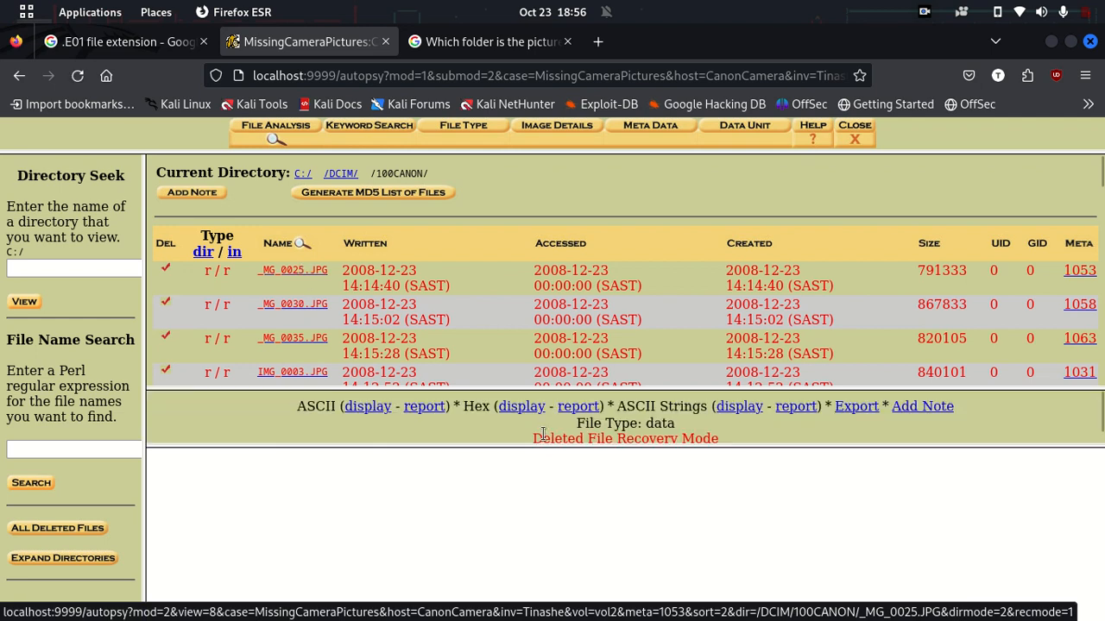
{"action": "left_click_drag", "start_coordinate": [545, 438], "coordinate": [659, 440]}
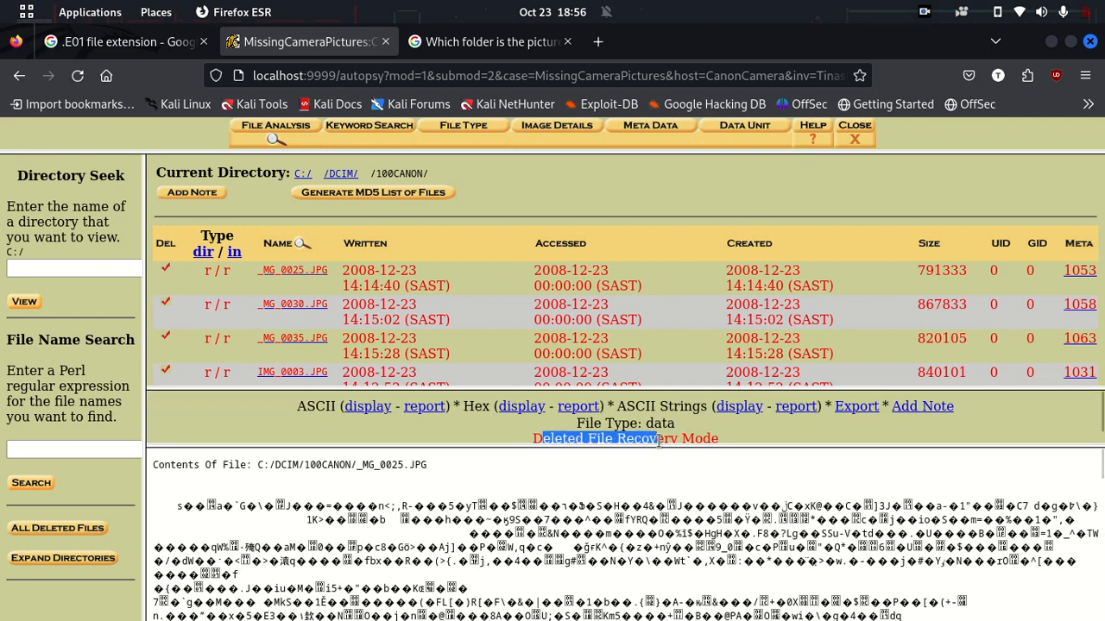
{"action": "left_click", "coordinate": [660, 440]}
{"action": "scroll", "coordinate": [633, 515], "scroll_direction": "down", "scroll_amount": 1}
{"action": "scroll", "coordinate": [633, 513], "scroll_direction": "down", "scroll_amount": 5}
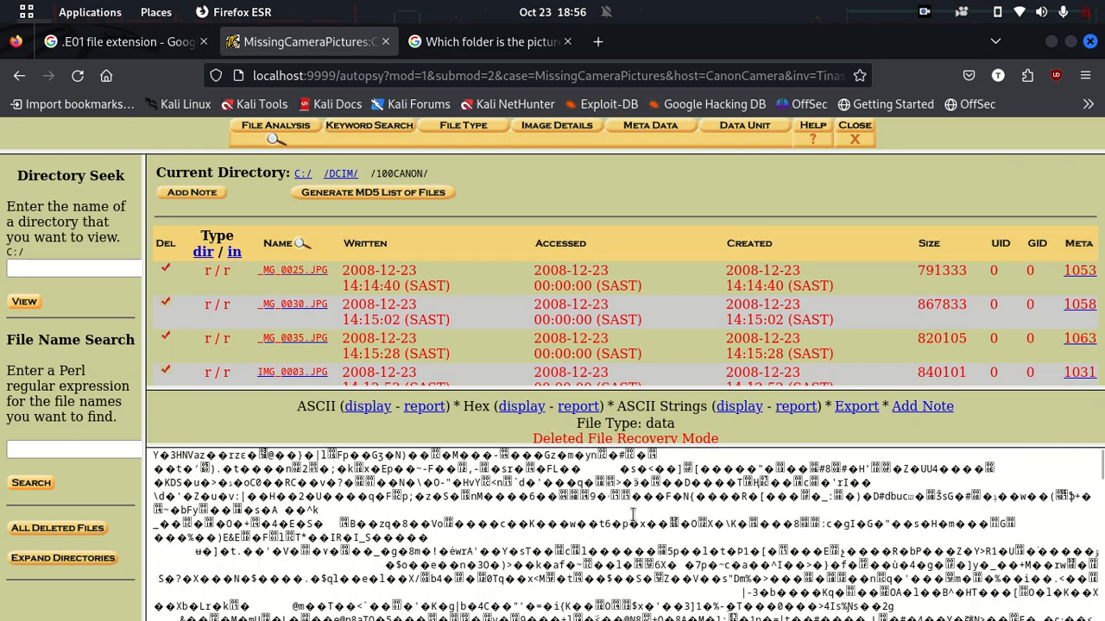
{"action": "scroll", "coordinate": [633, 515], "scroll_direction": "down", "scroll_amount": 6}
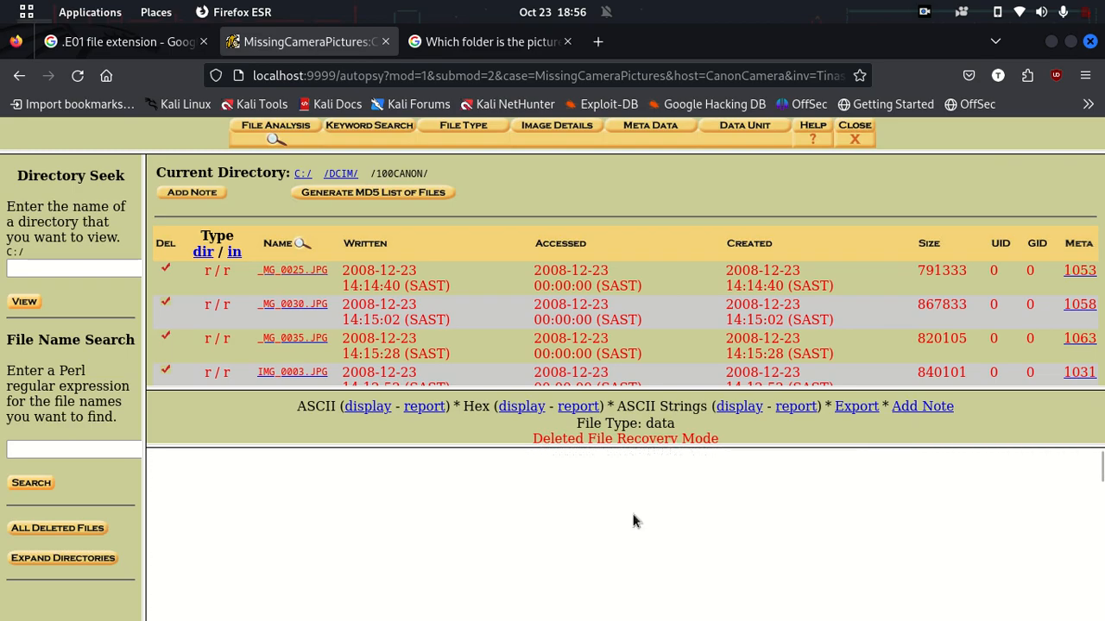
{"action": "scroll", "coordinate": [635, 515], "scroll_direction": "up", "scroll_amount": 12}
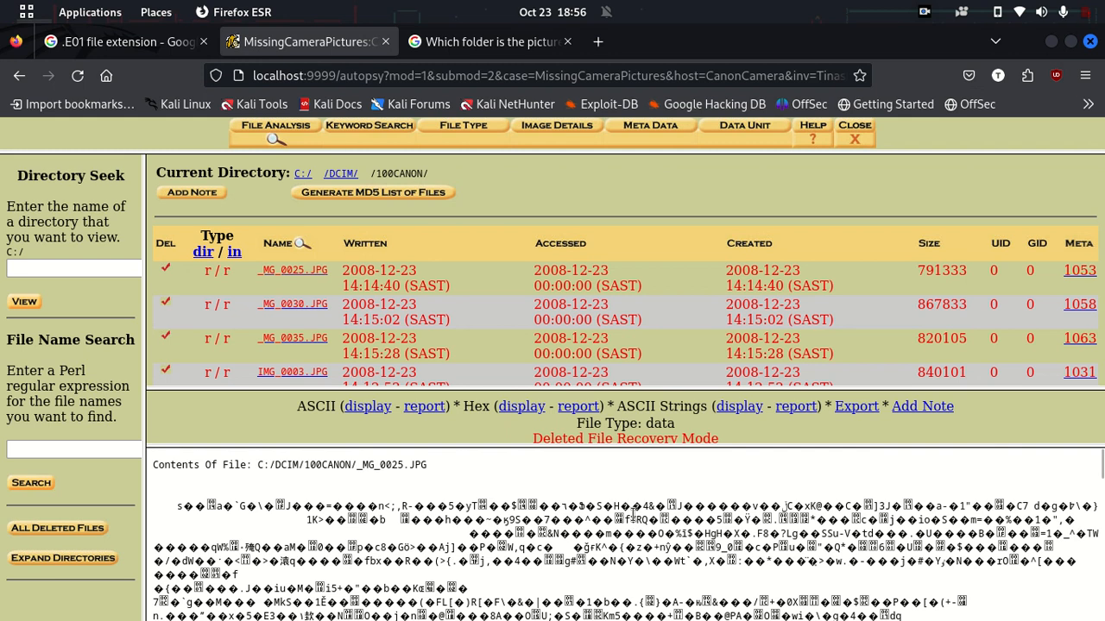
{"action": "left_click", "coordinate": [312, 308]}
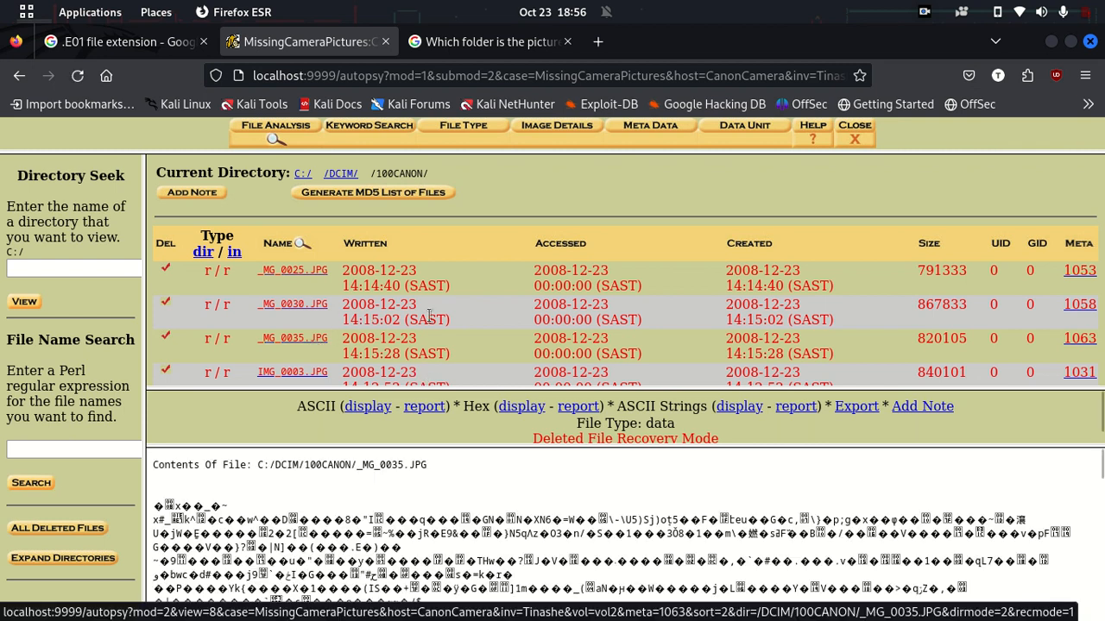
{"action": "scroll", "coordinate": [463, 315], "scroll_direction": "down", "scroll_amount": 2}
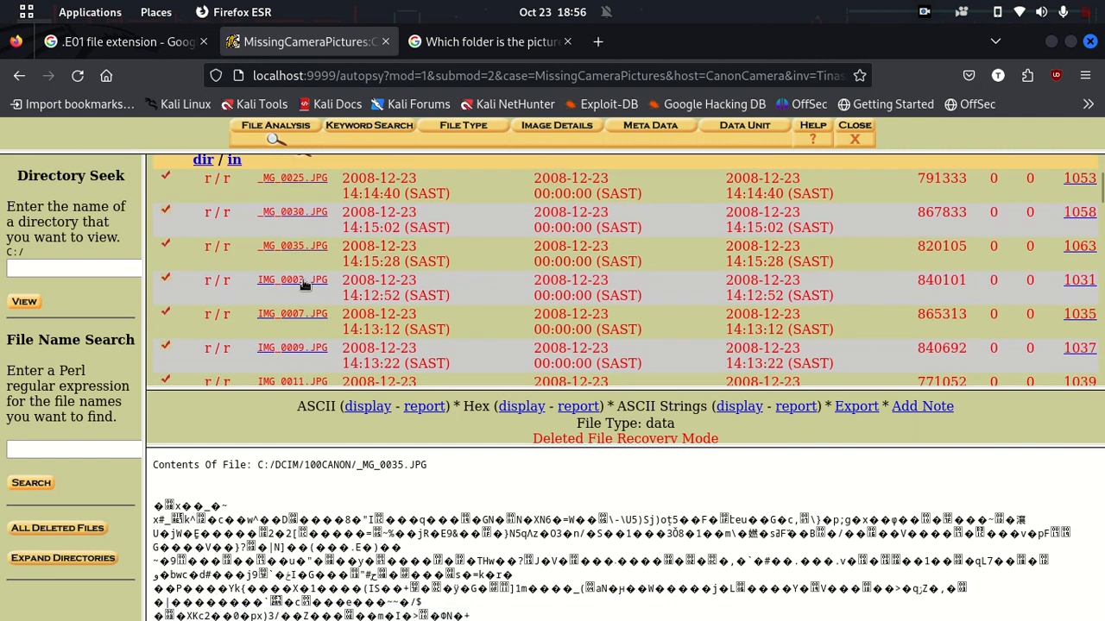
Step: Preview deleted photos IMG_0007, 0009, 0011, 0013, 0016, 0017, 0024 and 0051
{"action": "left_click", "coordinate": [293, 316]}
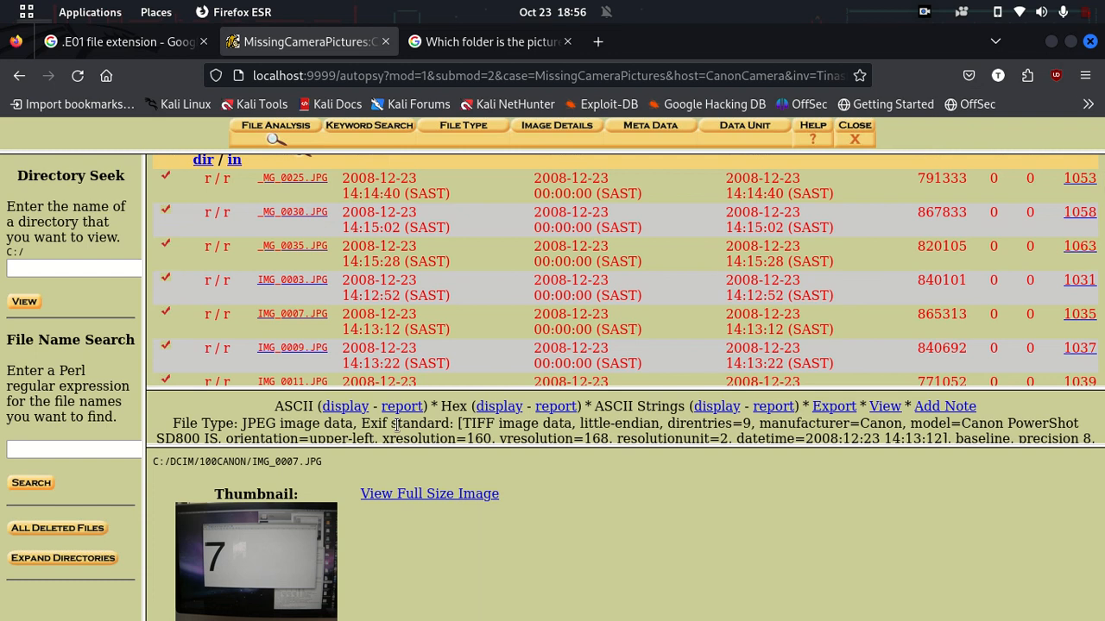
{"action": "left_click", "coordinate": [287, 348]}
{"action": "scroll", "coordinate": [389, 326], "scroll_direction": "down", "scroll_amount": 1}
{"action": "scroll", "coordinate": [389, 326], "scroll_direction": "down", "scroll_amount": 3}
{"action": "left_click", "coordinate": [307, 202]}
{"action": "left_click", "coordinate": [297, 234]}
{"action": "left_click", "coordinate": [306, 271]}
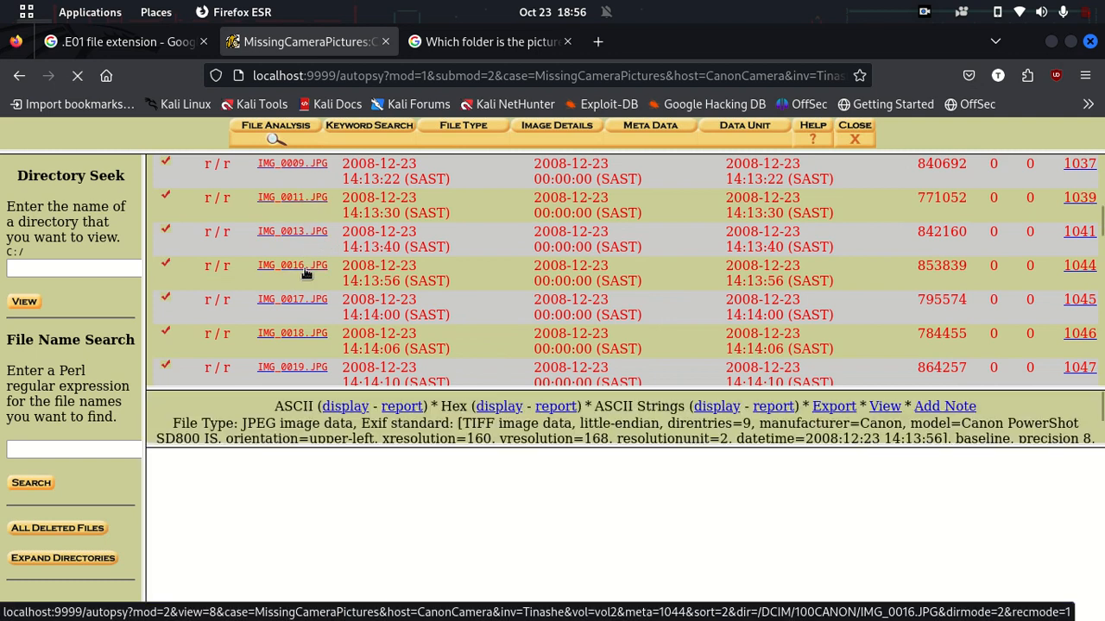
{"action": "left_click", "coordinate": [306, 300]}
{"action": "scroll", "coordinate": [307, 301], "scroll_direction": "down", "scroll_amount": 4}
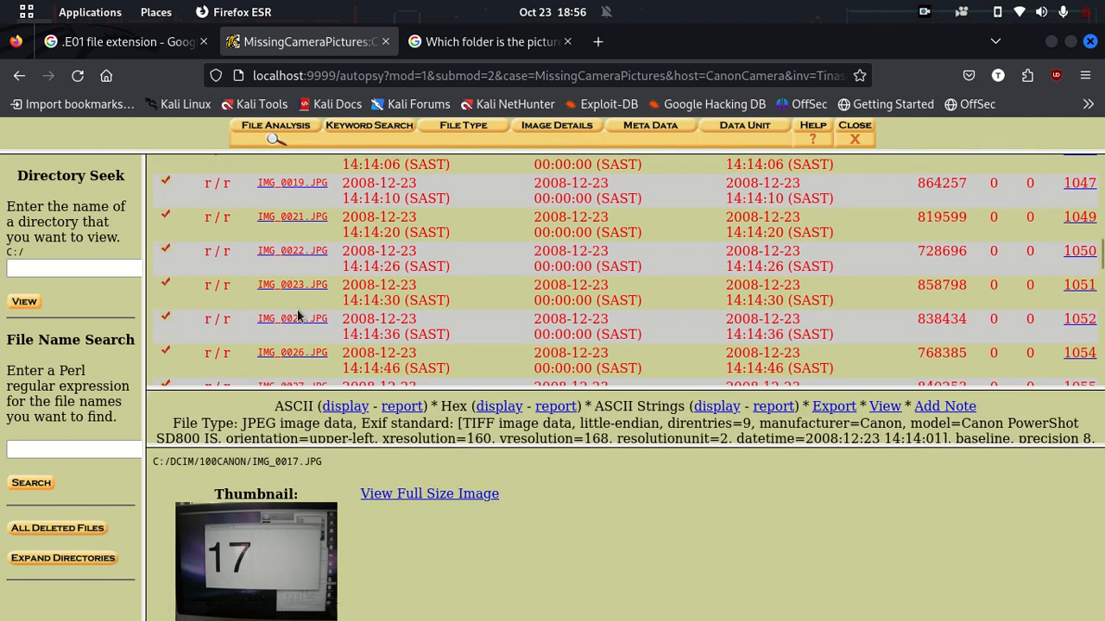
{"action": "left_click", "coordinate": [285, 321]}
{"action": "scroll", "coordinate": [285, 321], "scroll_direction": "down", "scroll_amount": 10}
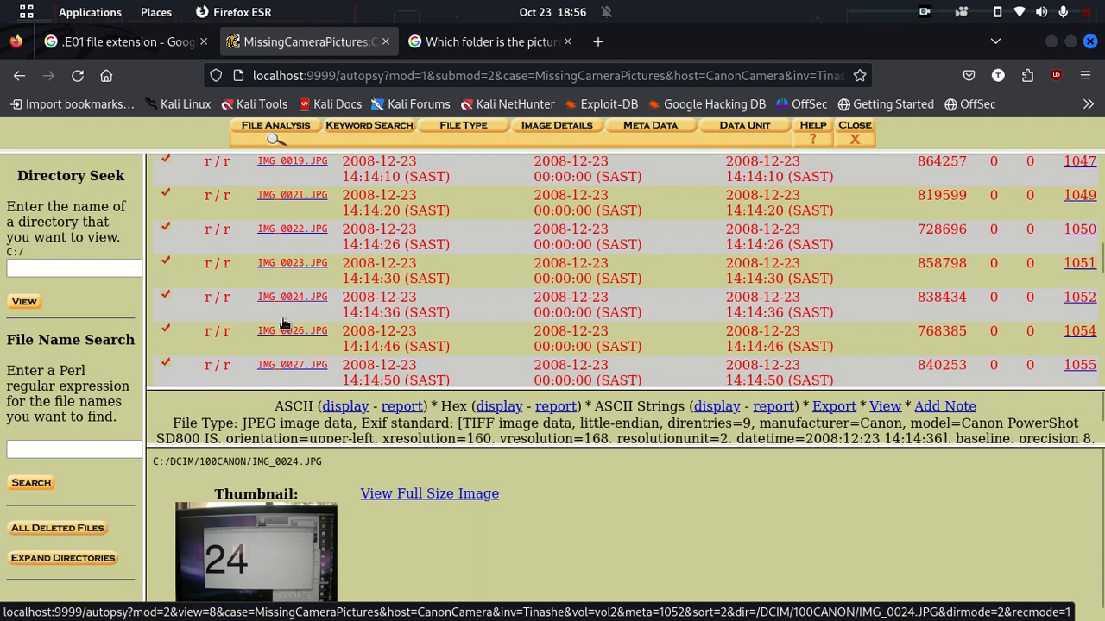
{"action": "left_click", "coordinate": [319, 361]}
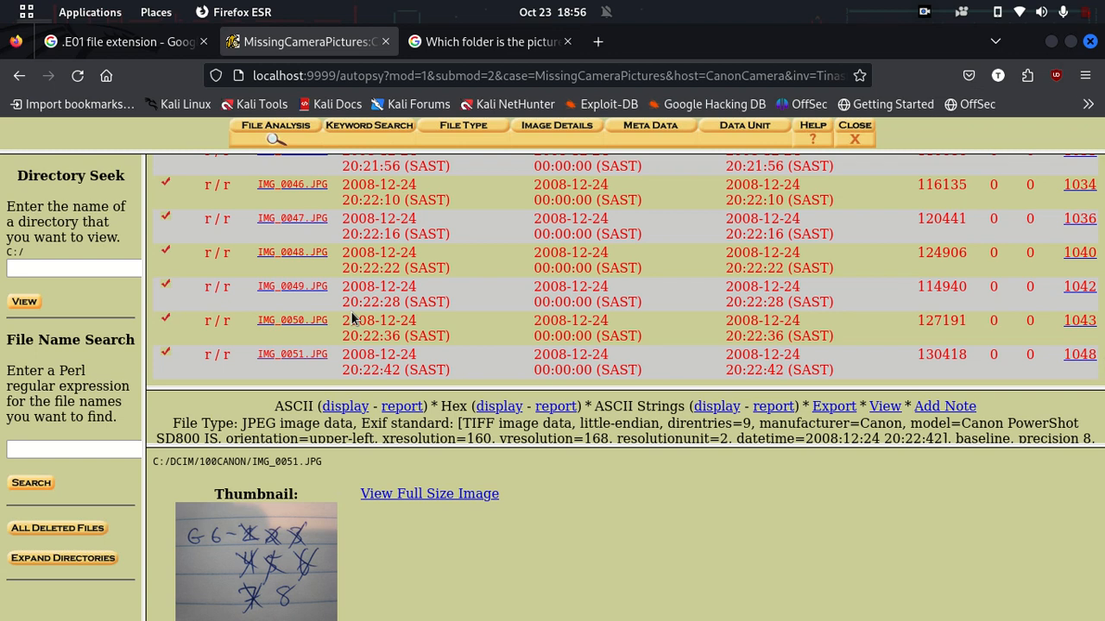
Step: Go back to C:/ and open DCIM, showing 100CANON and CANONMSC
{"action": "scroll", "coordinate": [351, 320], "scroll_direction": "up", "scroll_amount": 15}
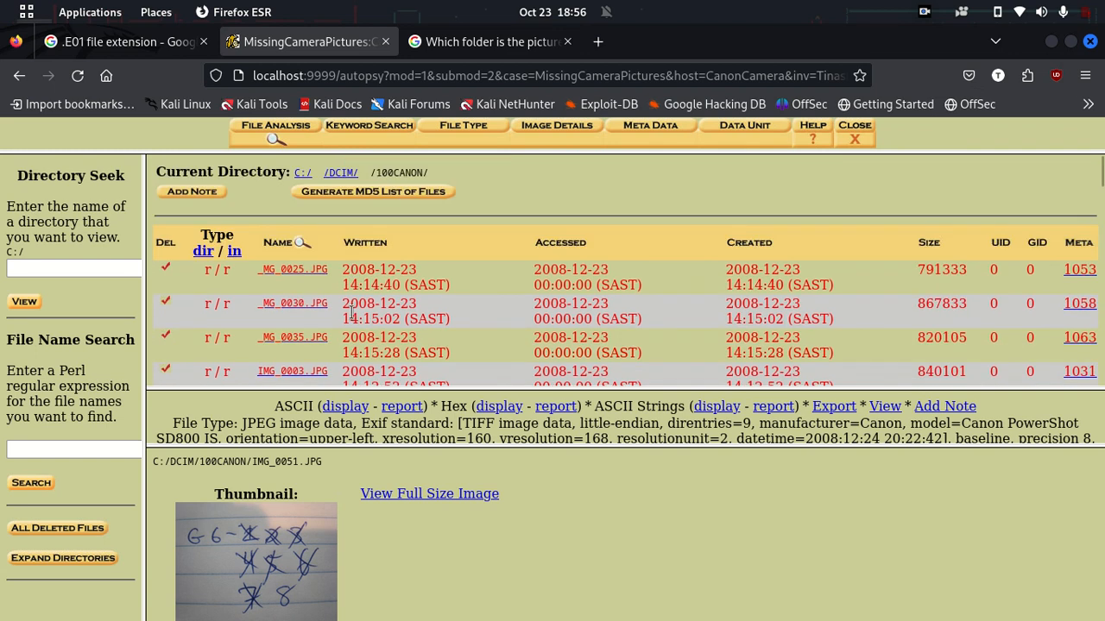
{"action": "left_click", "coordinate": [306, 173]}
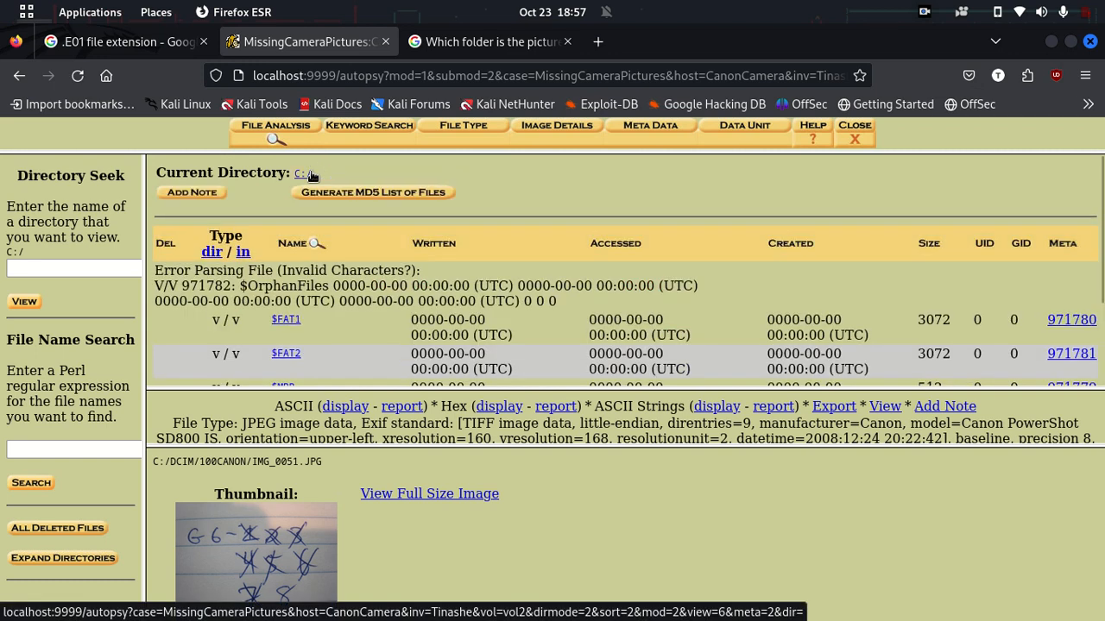
{"action": "scroll", "coordinate": [311, 328], "scroll_direction": "down", "scroll_amount": 3}
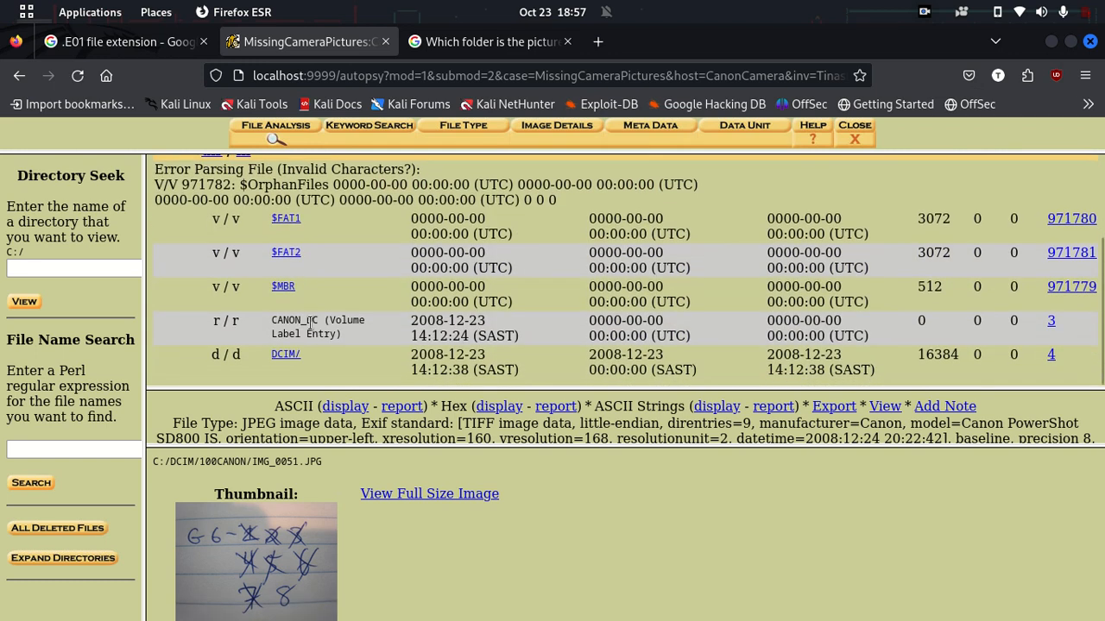
{"action": "left_click", "coordinate": [293, 355]}
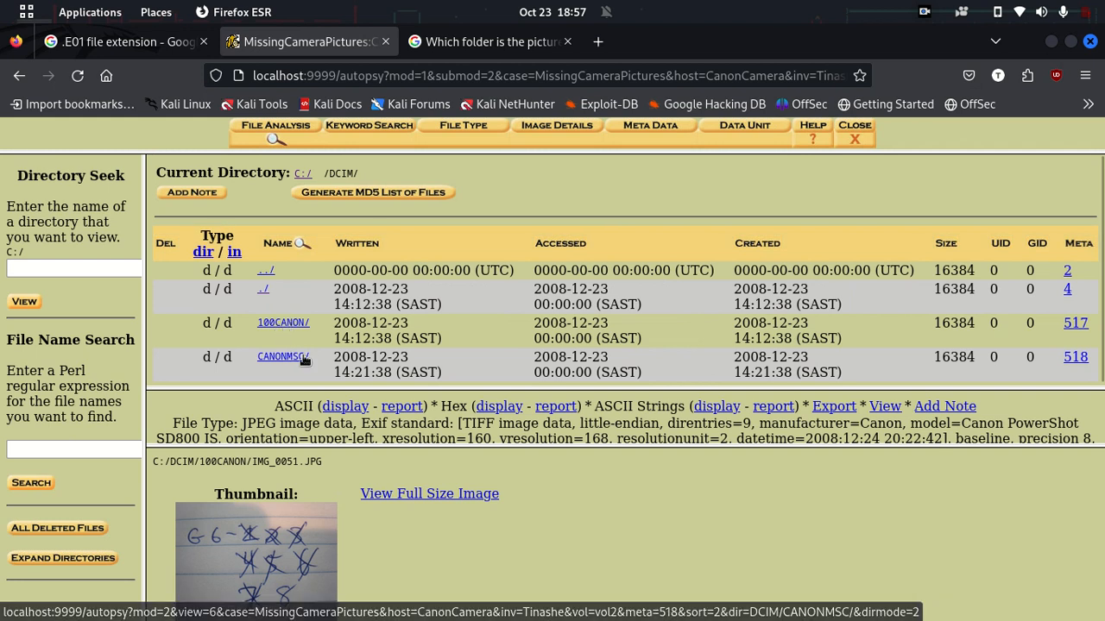
Step: View deleted 164-byte M0100.CTG in CANONMSC, then return to the 100CANON listing
{"action": "left_click", "coordinate": [281, 359]}
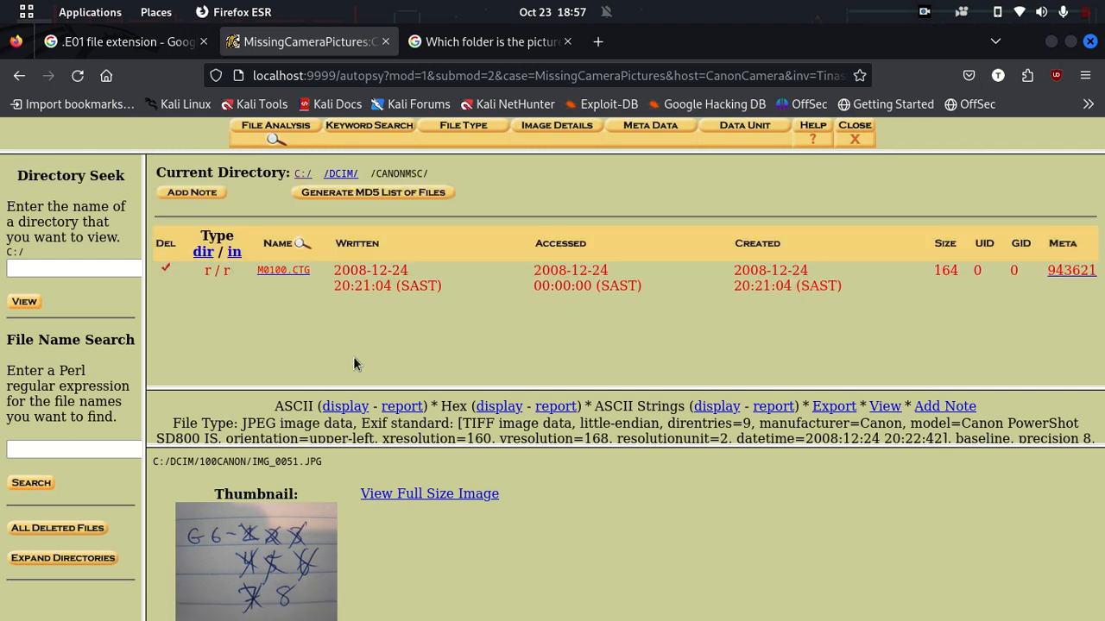
{"action": "left_click", "coordinate": [280, 271]}
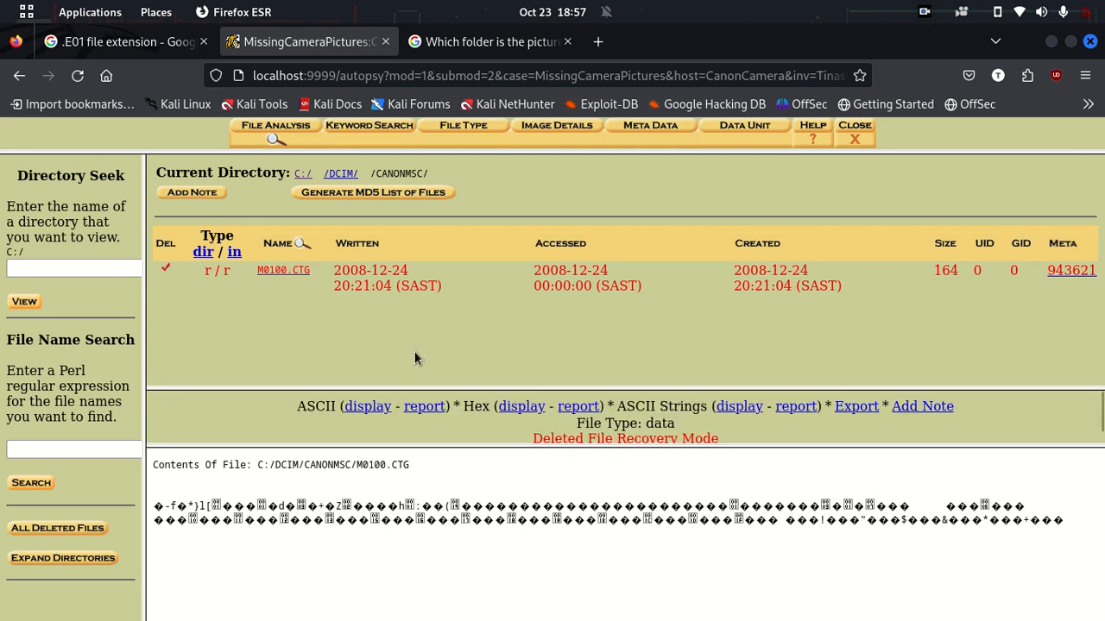
{"action": "left_click", "coordinate": [341, 174]}
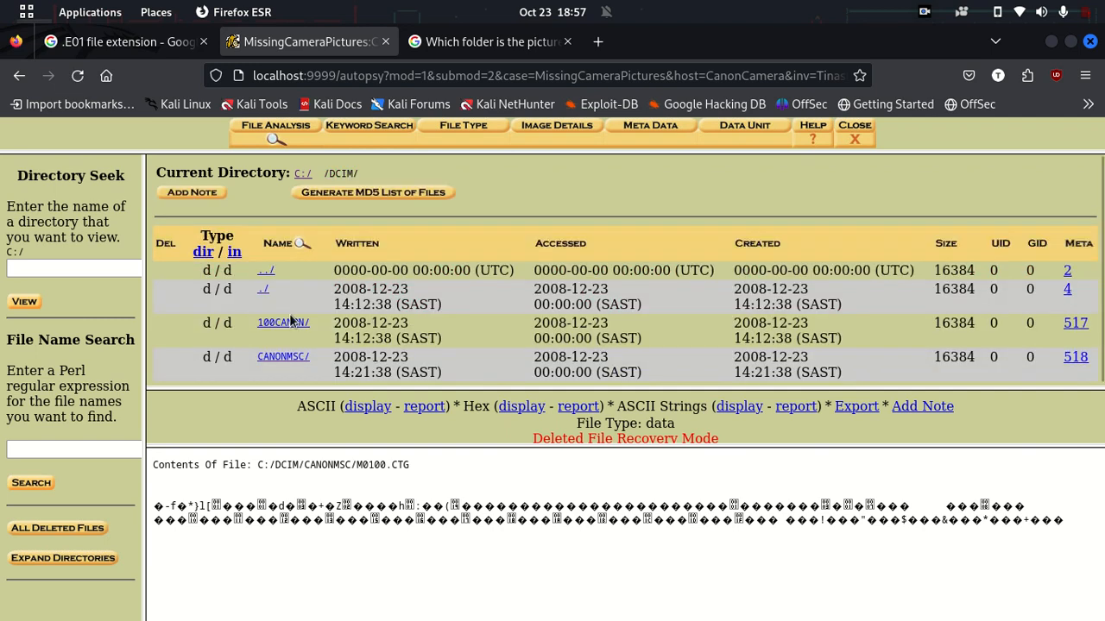
{"action": "left_click", "coordinate": [282, 325]}
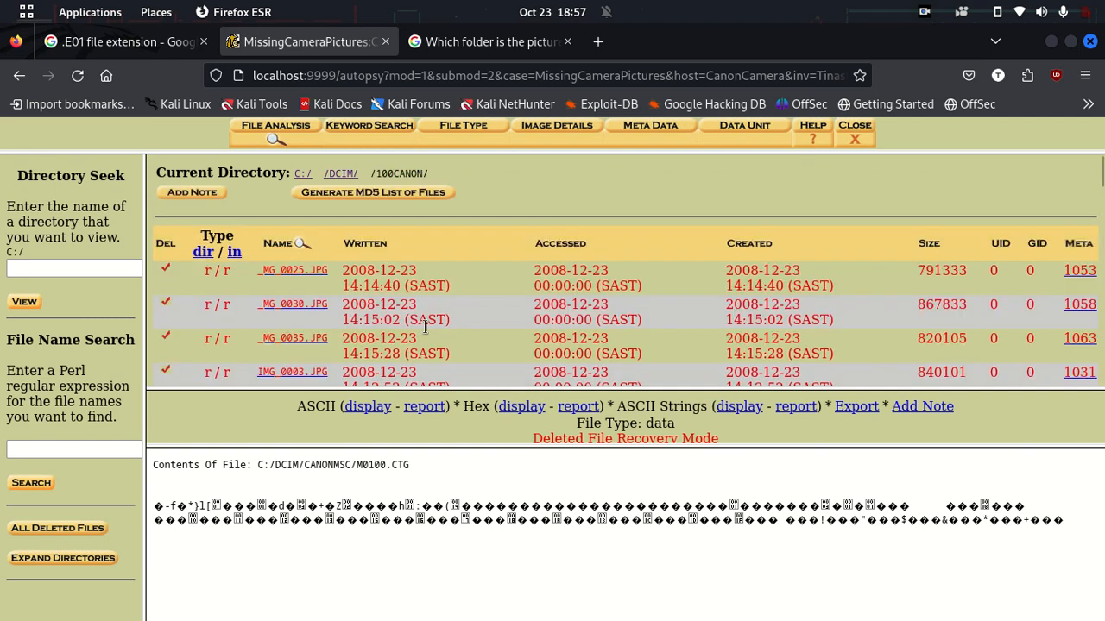
{"action": "scroll", "coordinate": [425, 326], "scroll_direction": "down", "scroll_amount": 8}
{"action": "scroll", "coordinate": [425, 326], "scroll_direction": "up", "scroll_amount": 8}
{"action": "scroll", "coordinate": [356, 304], "scroll_direction": "down", "scroll_amount": 10}
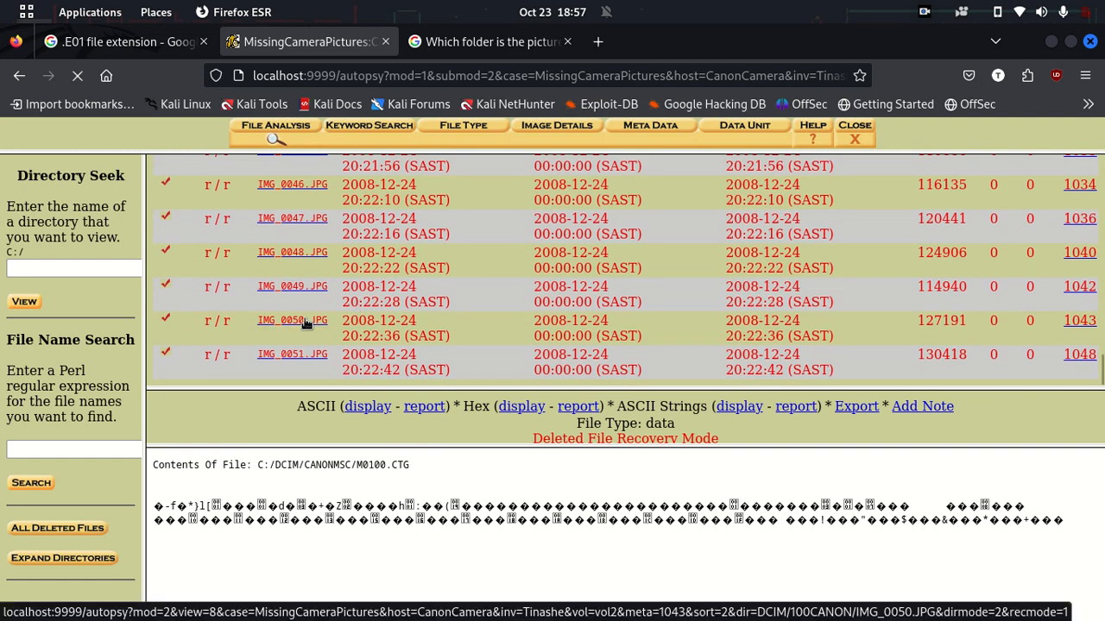
Step: Export deleted IMG_0050.JPG (124 KB), view its handwritten-note image, and close the viewer
{"action": "left_click", "coordinate": [307, 322]}
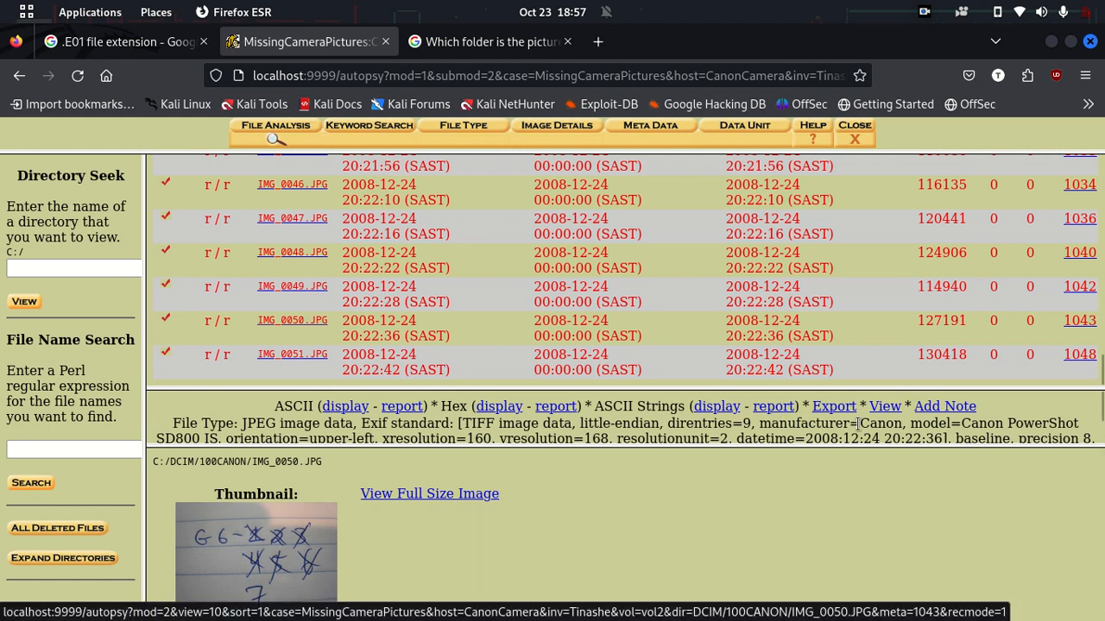
{"action": "left_click", "coordinate": [834, 409]}
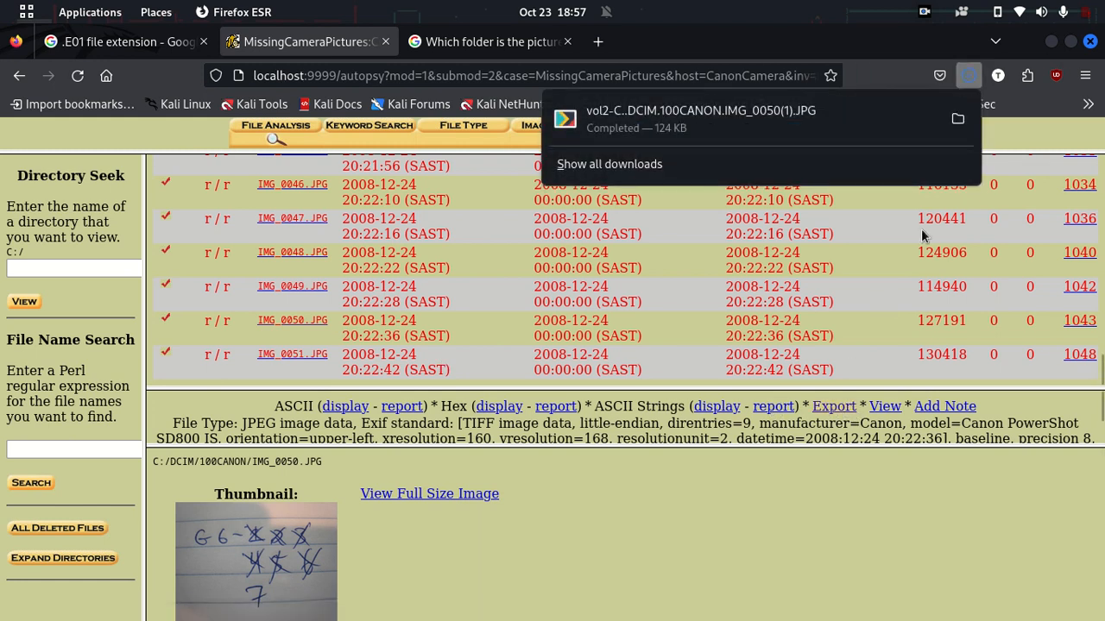
{"action": "left_click", "coordinate": [771, 122]}
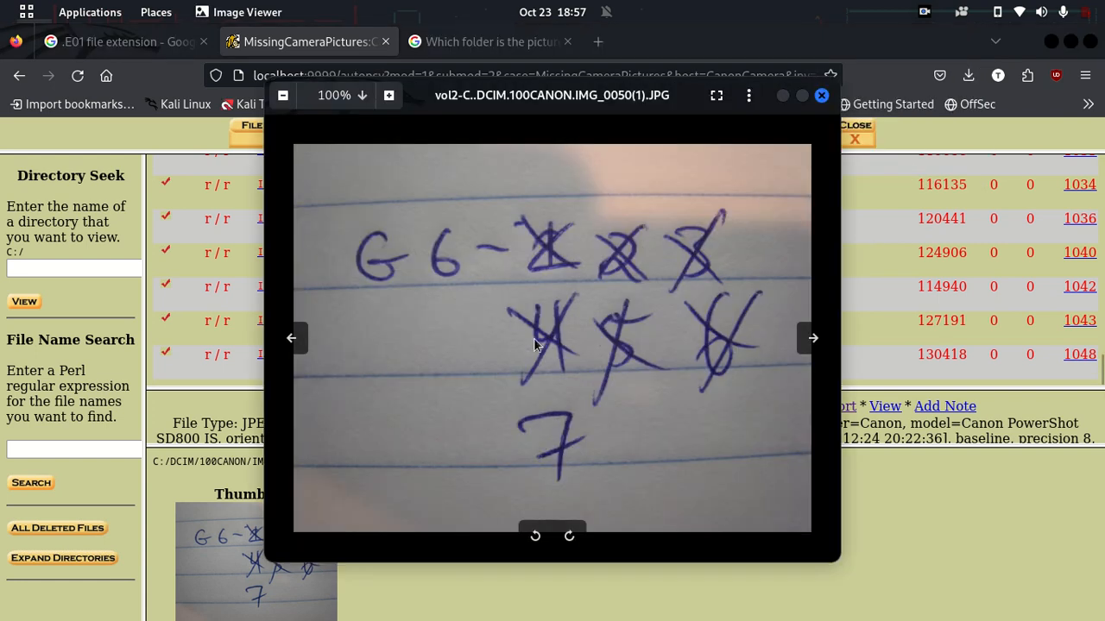
{"action": "scroll", "coordinate": [540, 350], "scroll_direction": "up", "scroll_amount": 1}
{"action": "scroll", "coordinate": [540, 349], "scroll_direction": "up", "scroll_amount": 1}
{"action": "scroll", "coordinate": [542, 345], "scroll_direction": "down", "scroll_amount": 3}
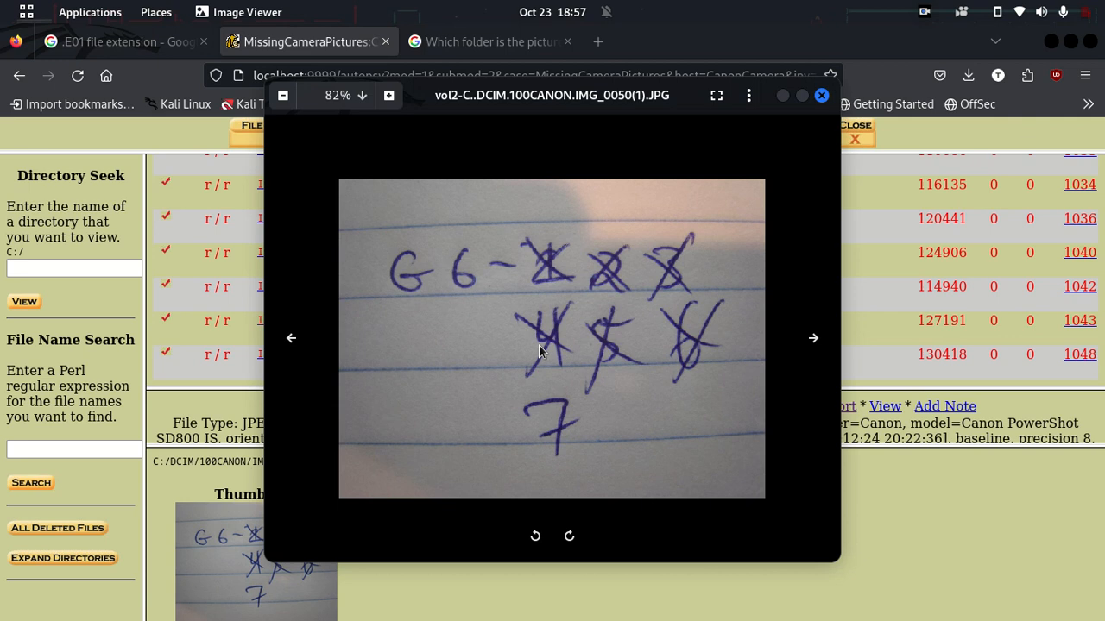
{"action": "left_click", "coordinate": [821, 97]}
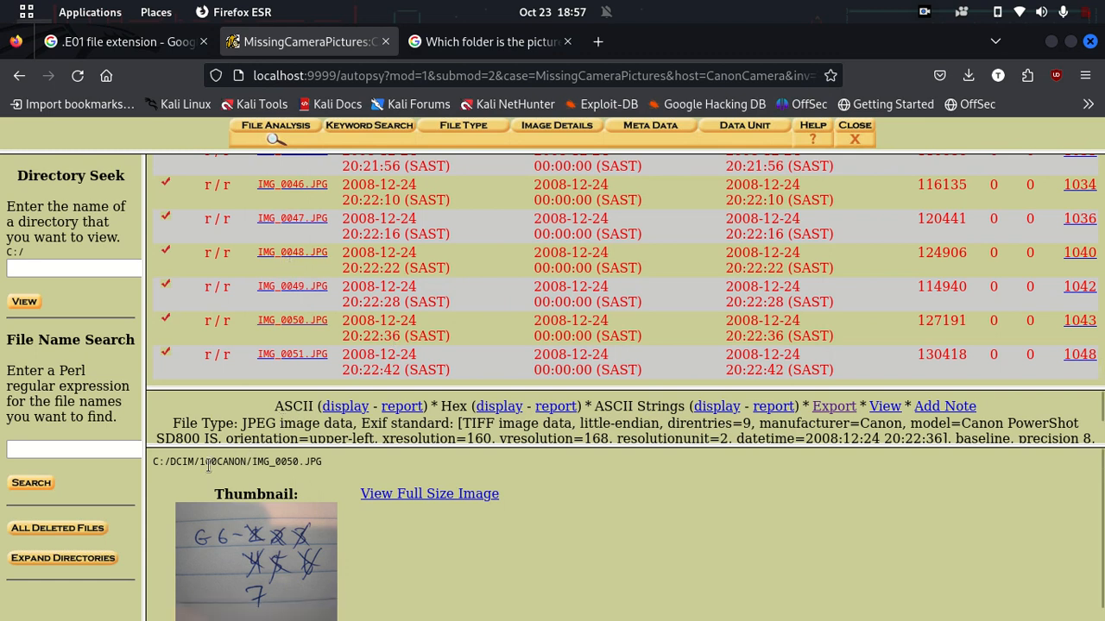
Step: List all deleted files on the volume and select IMG_0044.JPG
{"action": "left_click", "coordinate": [76, 534]}
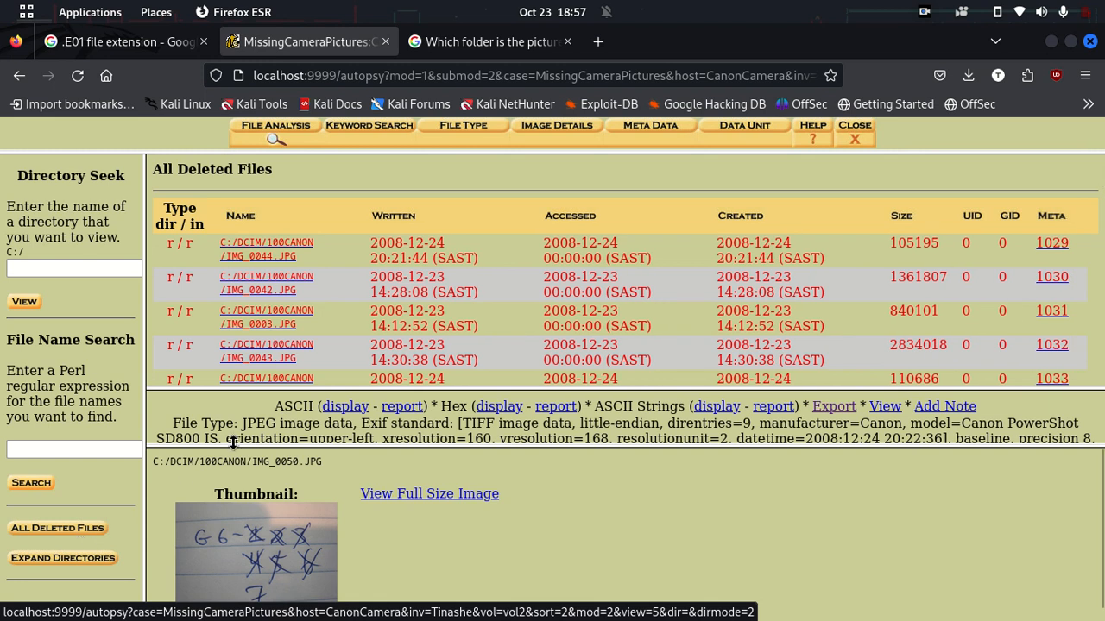
{"action": "scroll", "coordinate": [431, 261], "scroll_direction": "down", "scroll_amount": 15}
{"action": "scroll", "coordinate": [432, 260], "scroll_direction": "down", "scroll_amount": 3}
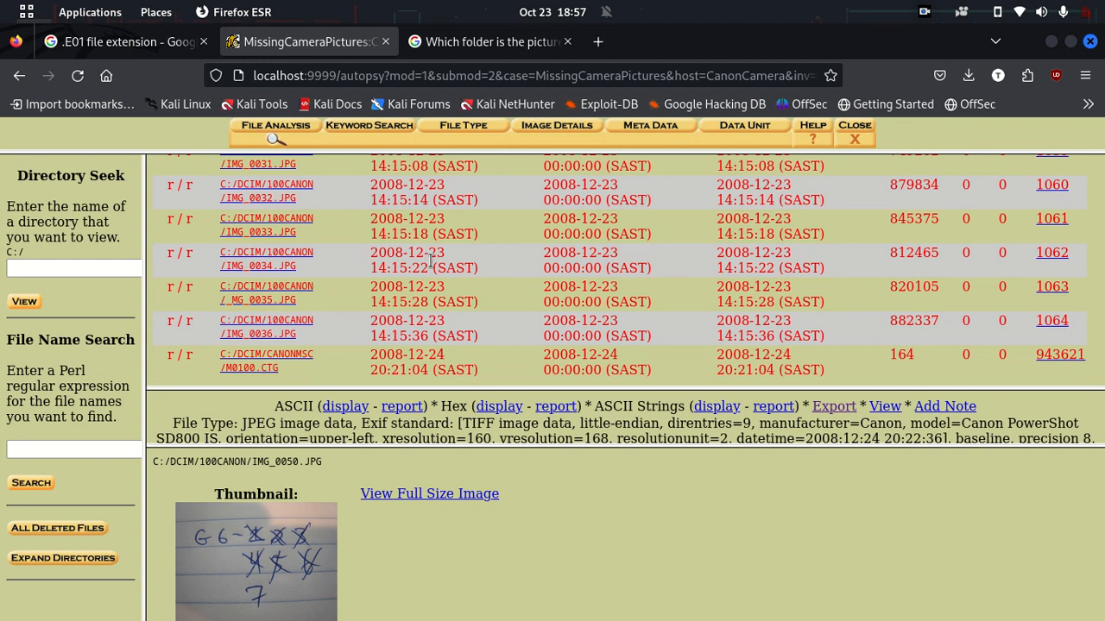
{"action": "scroll", "coordinate": [432, 260], "scroll_direction": "up", "scroll_amount": 6}
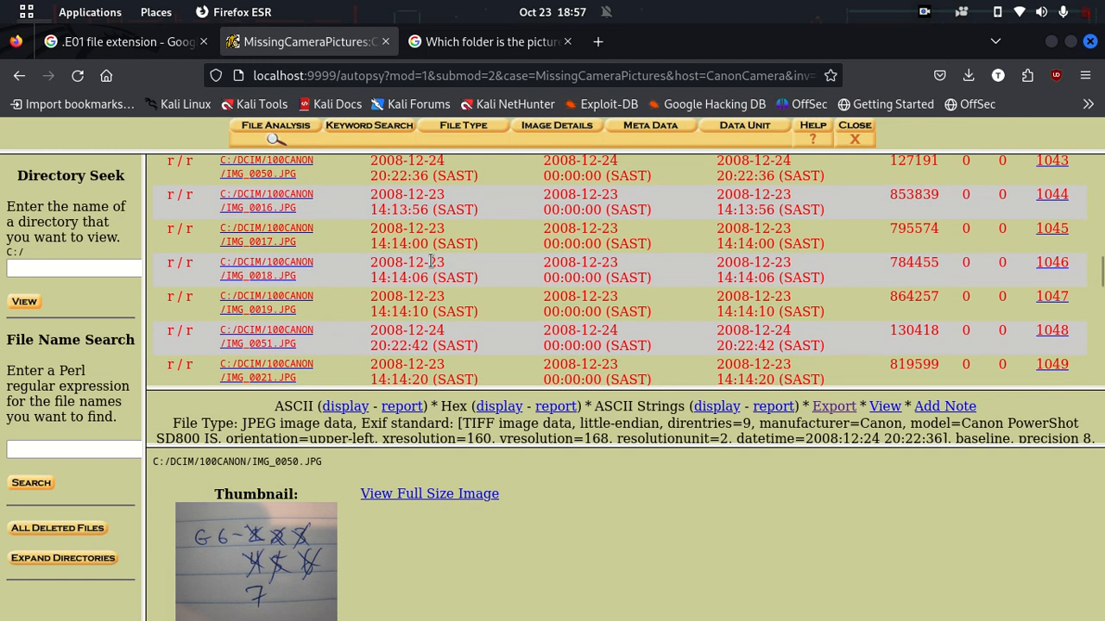
{"action": "scroll", "coordinate": [431, 261], "scroll_direction": "up", "scroll_amount": 5}
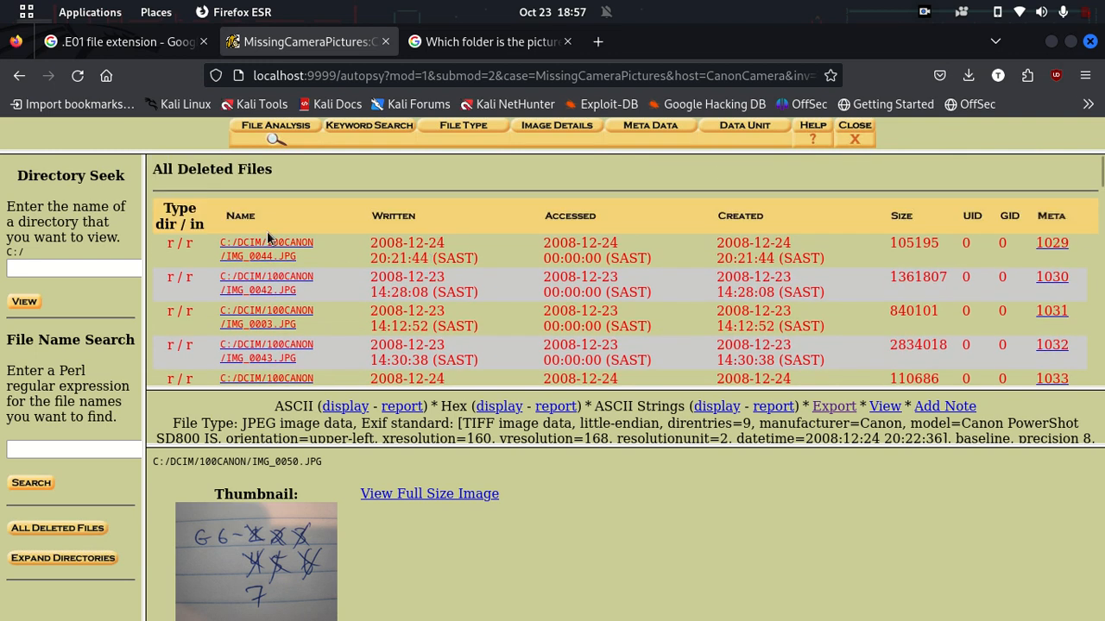
{"action": "left_click", "coordinate": [287, 256]}
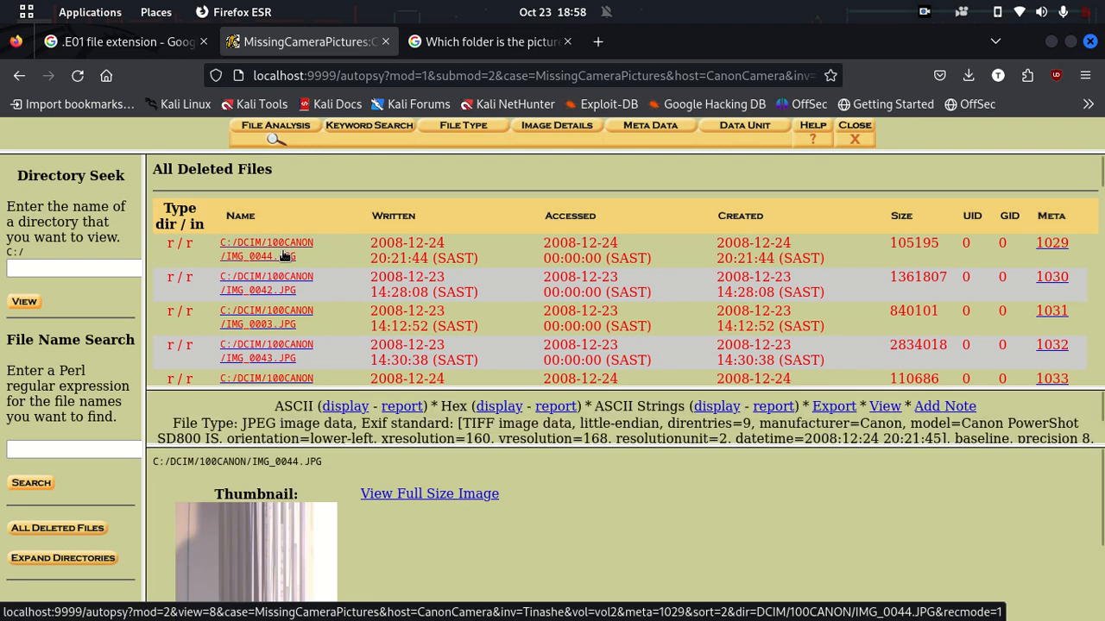
{"action": "scroll", "coordinate": [464, 296], "scroll_direction": "down", "scroll_amount": 3}
{"action": "scroll", "coordinate": [464, 296], "scroll_direction": "down", "scroll_amount": 2}
{"action": "scroll", "coordinate": [421, 550], "scroll_direction": "down", "scroll_amount": 1}
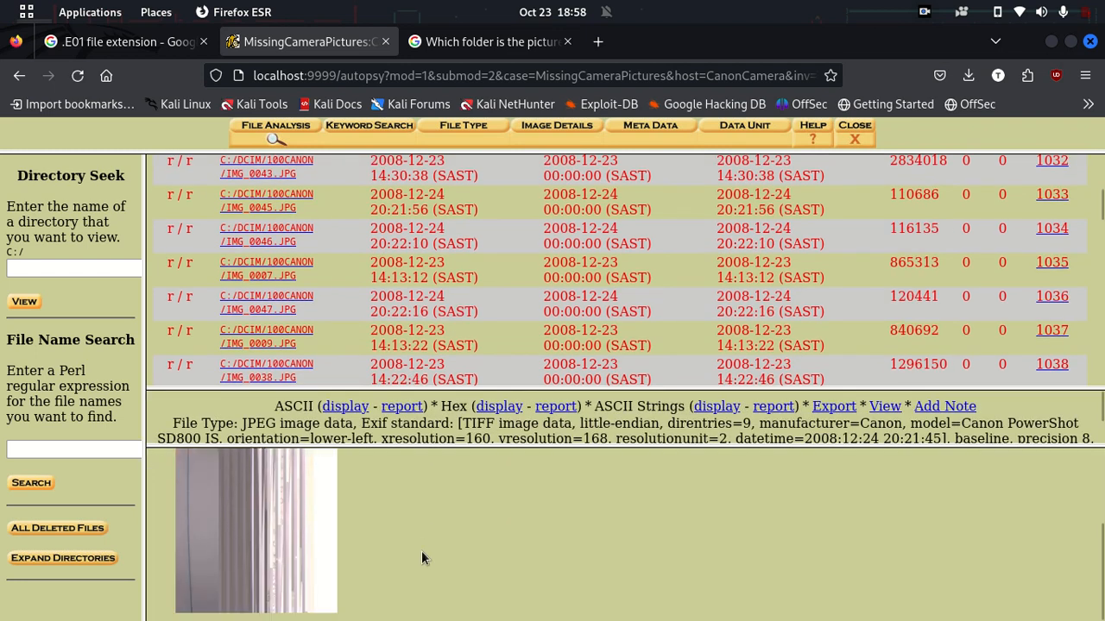
Step: Export the recovered IMG_0044.JPG, view it in Image Viewer, and close it
{"action": "left_click", "coordinate": [836, 407]}
{"action": "left_click", "coordinate": [808, 142]}
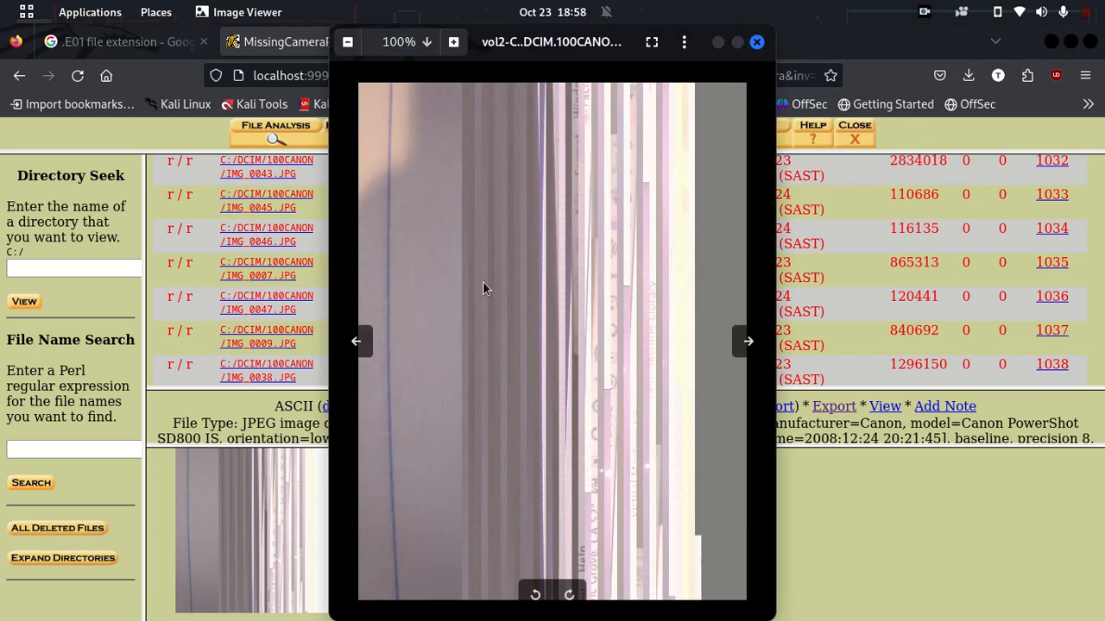
{"action": "scroll", "coordinate": [483, 281], "scroll_direction": "up", "scroll_amount": 2}
{"action": "scroll", "coordinate": [483, 281], "scroll_direction": "up", "scroll_amount": 3}
{"action": "scroll", "coordinate": [482, 282], "scroll_direction": "down", "scroll_amount": 5}
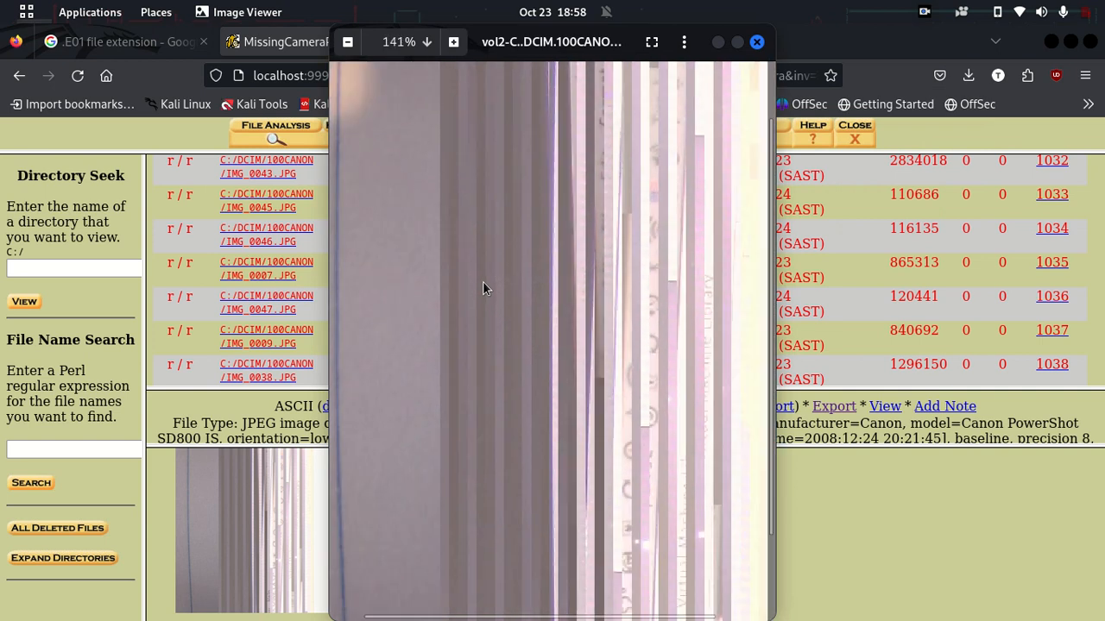
{"action": "scroll", "coordinate": [483, 282], "scroll_direction": "down", "scroll_amount": 1}
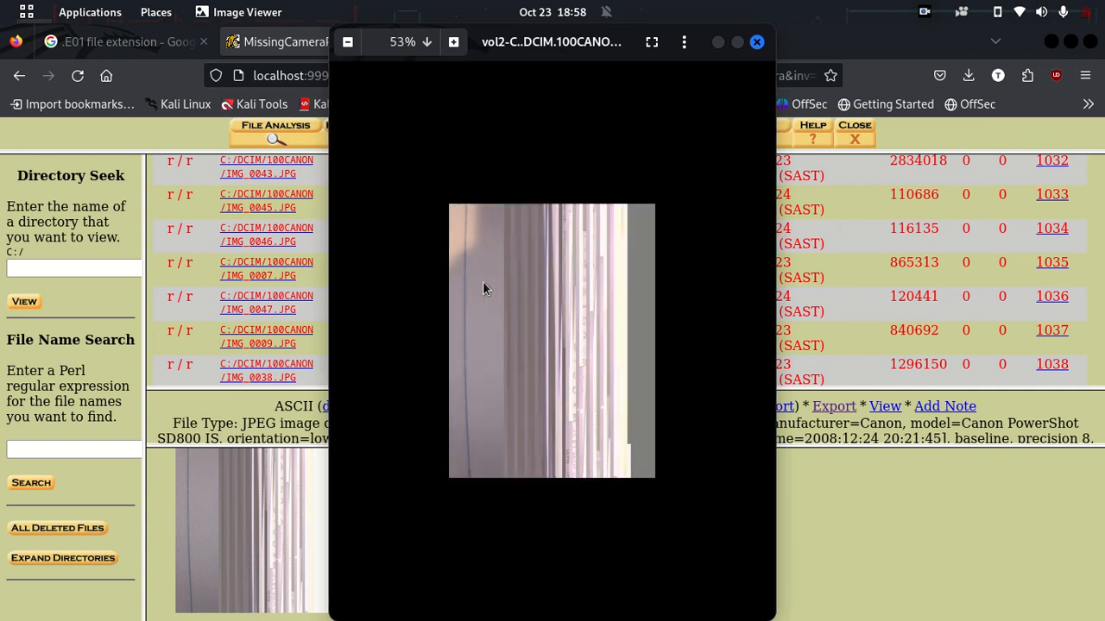
{"action": "left_click", "coordinate": [753, 43]}
Step: Preview IMG_0046, IMG_0009, IMG_0051 and IMG_0036, then open Keyword Search
{"action": "left_click", "coordinate": [246, 244]}
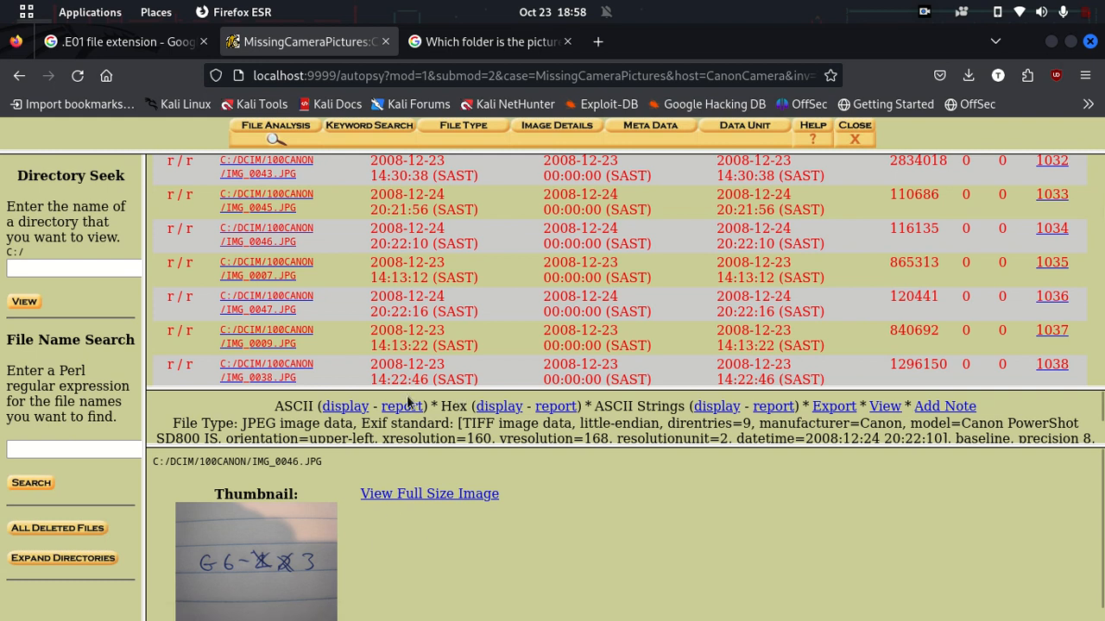
{"action": "left_click", "coordinate": [250, 343]}
{"action": "scroll", "coordinate": [251, 346], "scroll_direction": "down", "scroll_amount": 5}
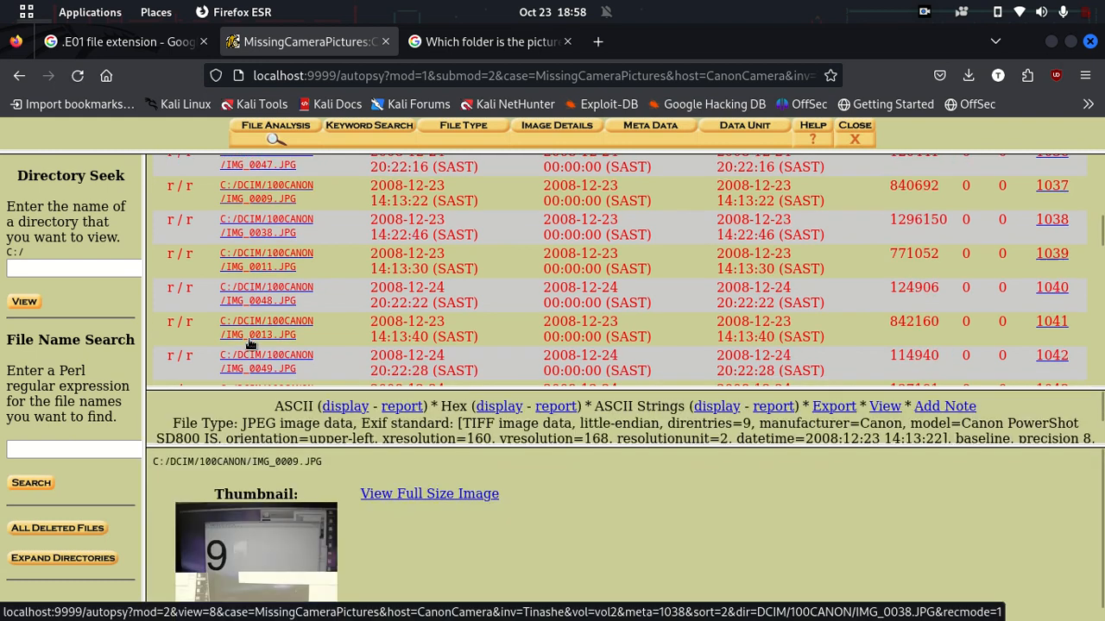
{"action": "left_click", "coordinate": [250, 343]}
{"action": "scroll", "coordinate": [250, 343], "scroll_direction": "down", "scroll_amount": 6}
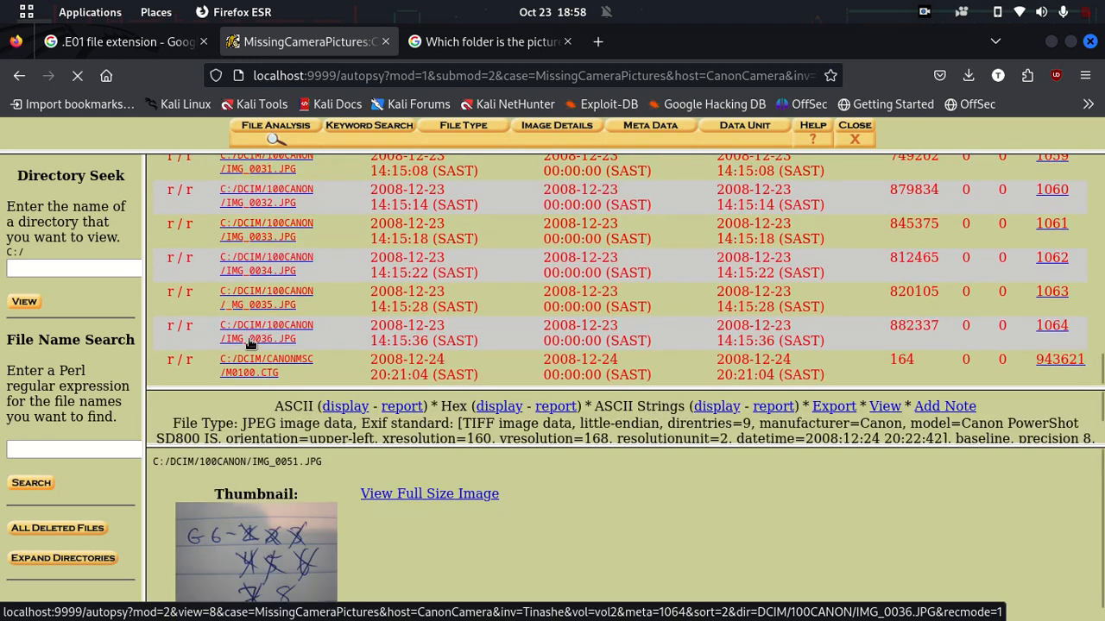
{"action": "left_click", "coordinate": [250, 344]}
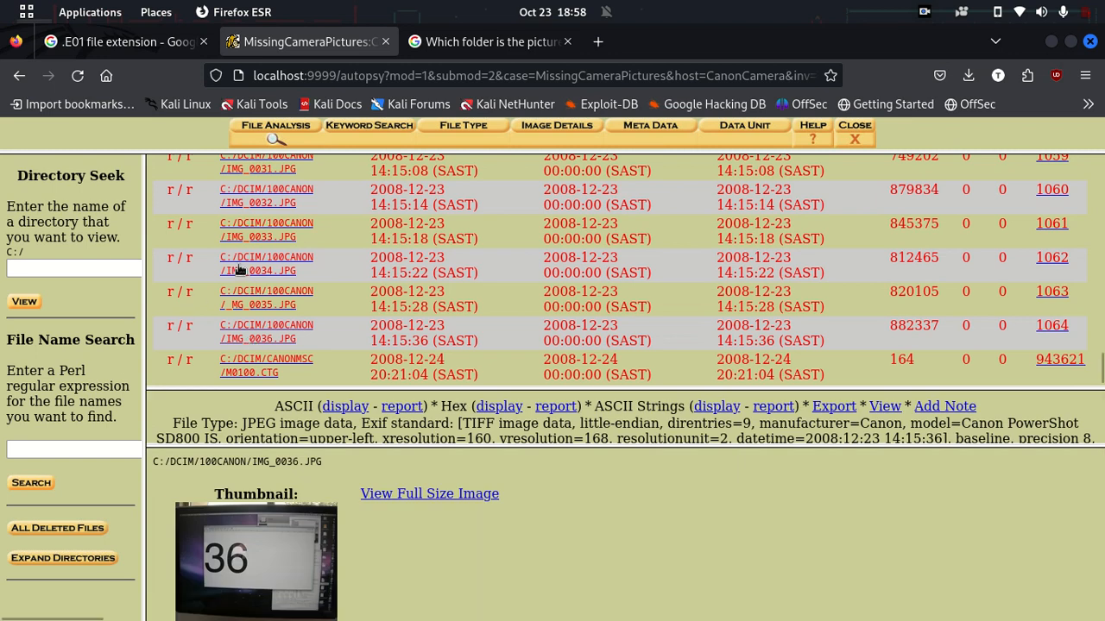
{"action": "left_click", "coordinate": [354, 143]}
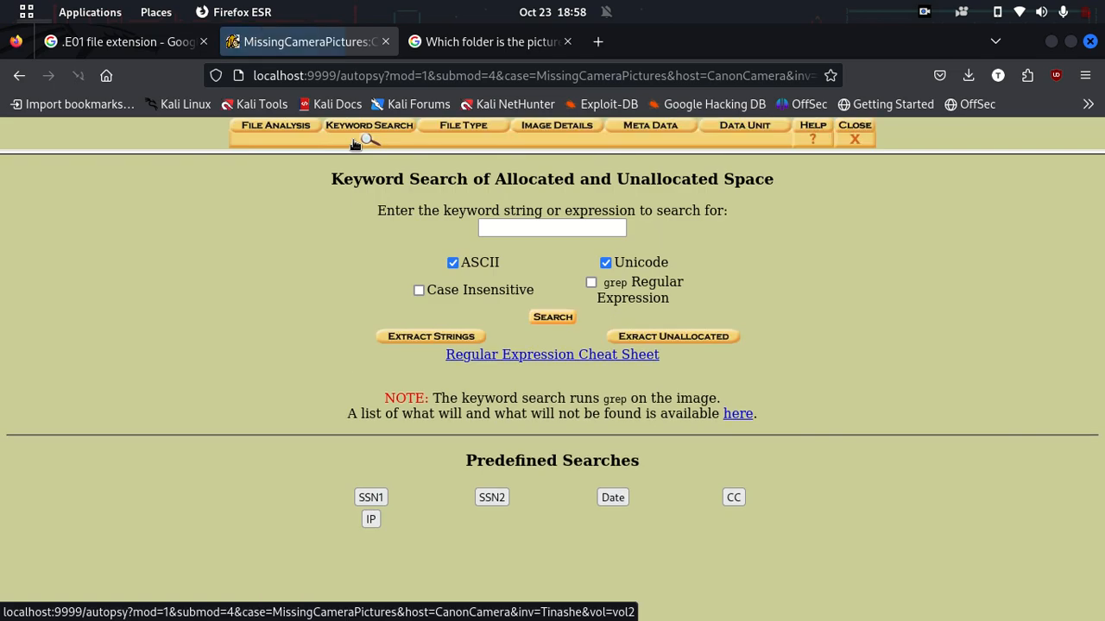
Step: Show the image's general file-system details, listing the FAT16 volume, via File Type and Image Details
{"action": "left_click", "coordinate": [512, 229]}
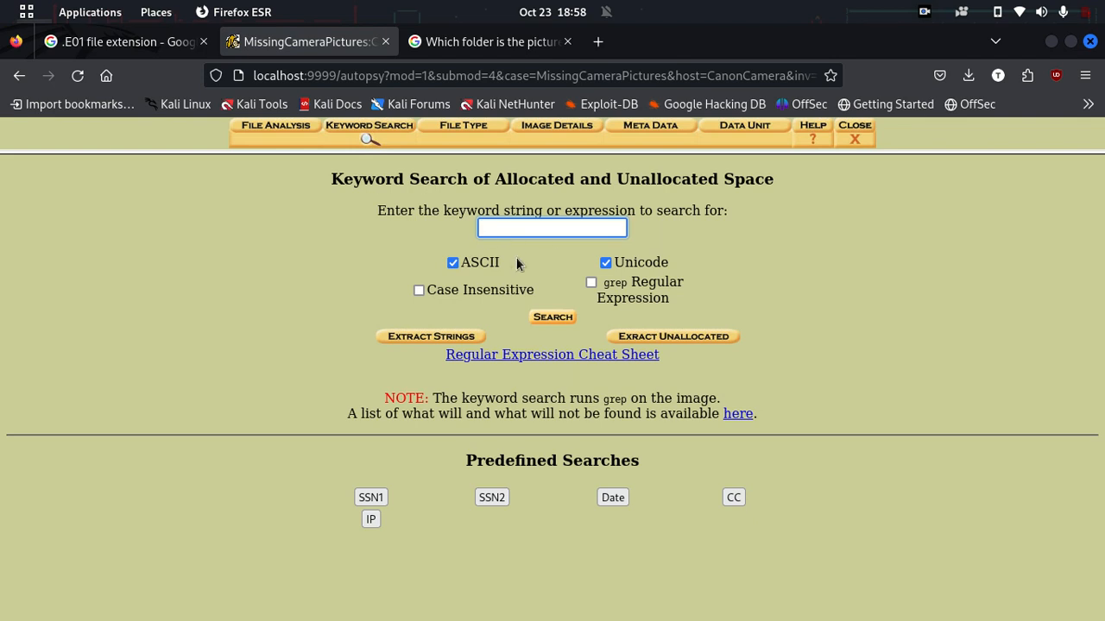
{"action": "left_click", "coordinate": [463, 138]}
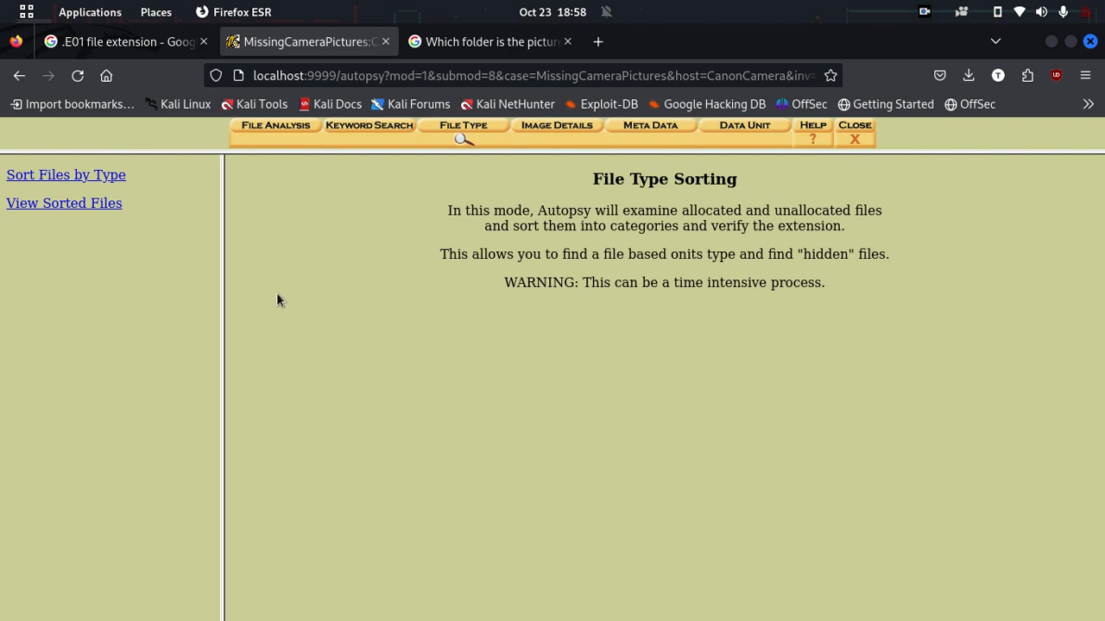
{"action": "left_click", "coordinate": [549, 130]}
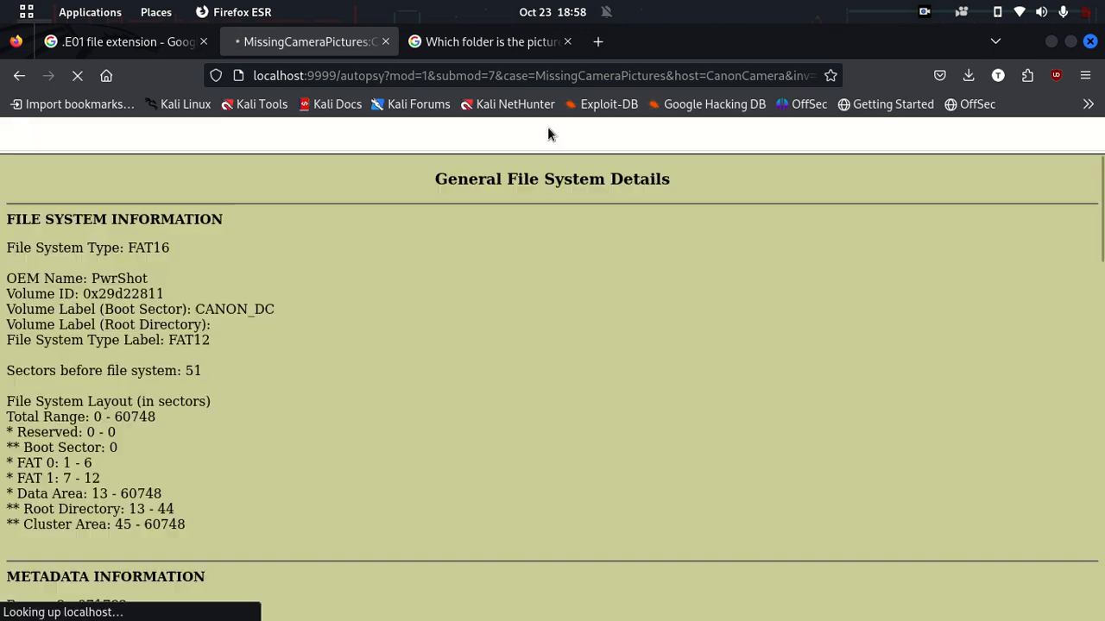
{"action": "scroll", "coordinate": [279, 289], "scroll_direction": "down", "scroll_amount": 5}
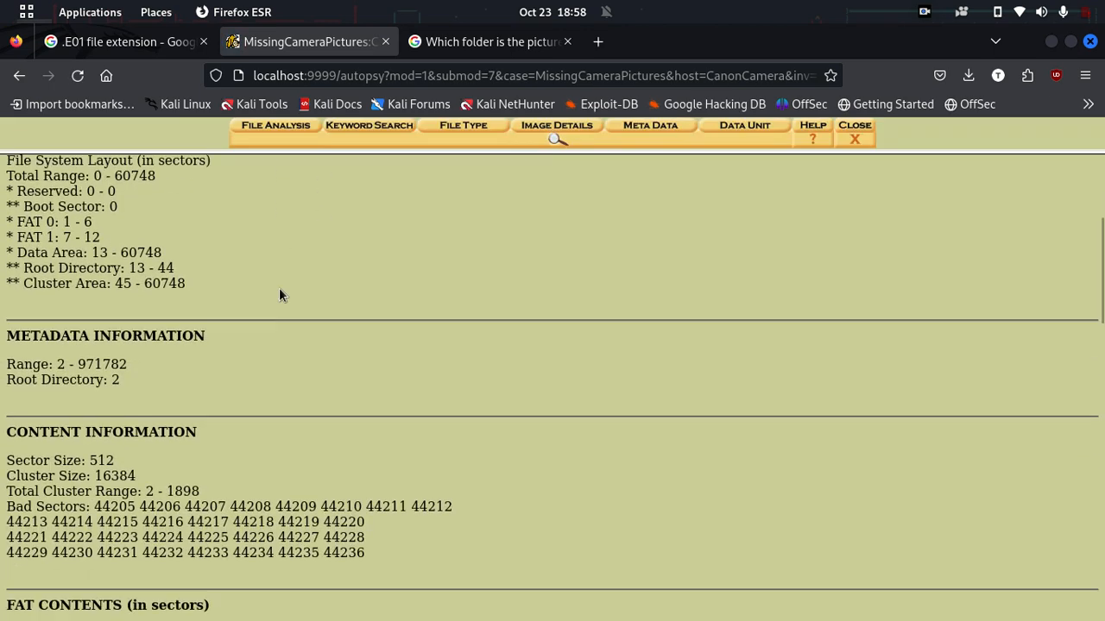
{"action": "scroll", "coordinate": [279, 294], "scroll_direction": "down", "scroll_amount": 20}
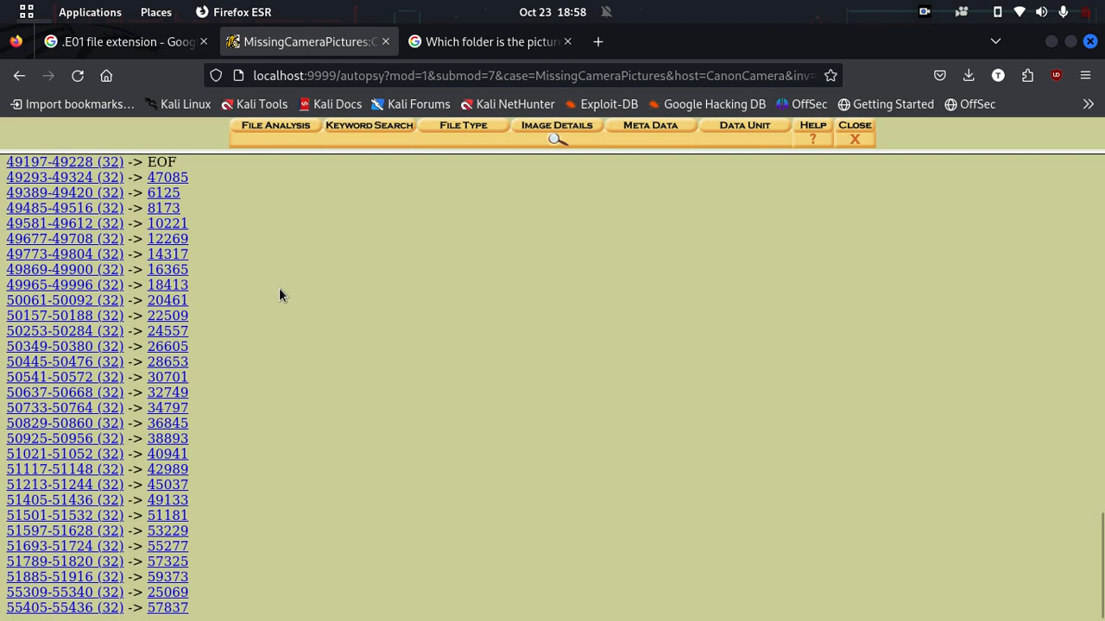
{"action": "scroll", "coordinate": [278, 294], "scroll_direction": "up", "scroll_amount": 20}
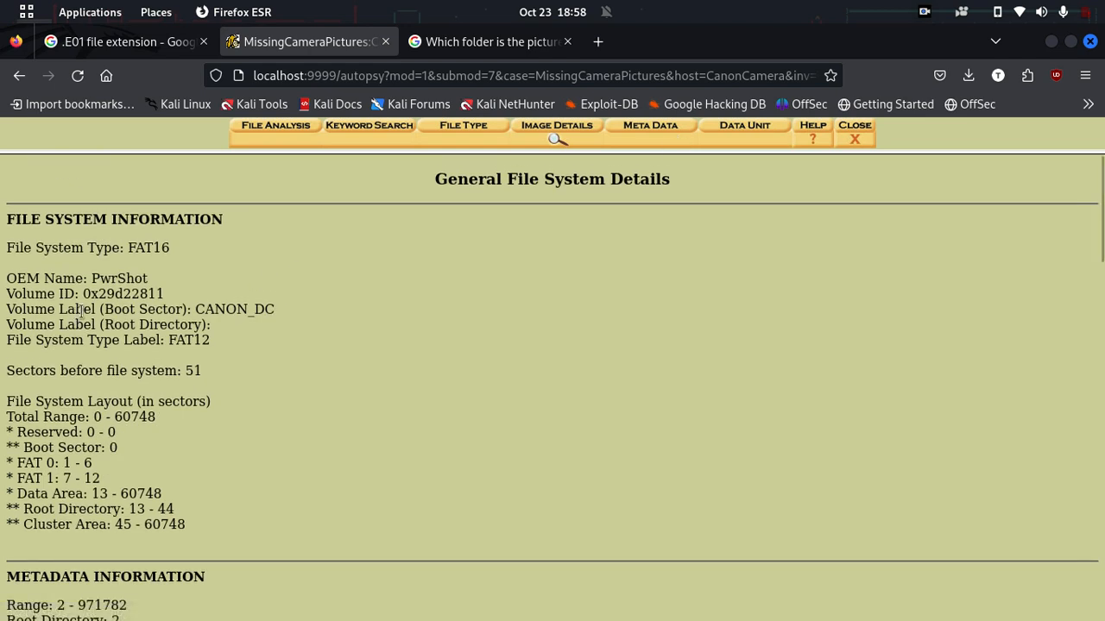
Step: Inspect the CANON_DC volume label and PwrShot OEM name, then switch to Metadata Mode
{"action": "left_click_drag", "start_coordinate": [210, 304], "coordinate": [274, 308]}
{"action": "left_click", "coordinate": [271, 308]}
{"action": "left_click_drag", "start_coordinate": [110, 277], "coordinate": [207, 340]}
{"action": "left_click", "coordinate": [201, 337]}
{"action": "scroll", "coordinate": [201, 336], "scroll_direction": "down", "scroll_amount": 2}
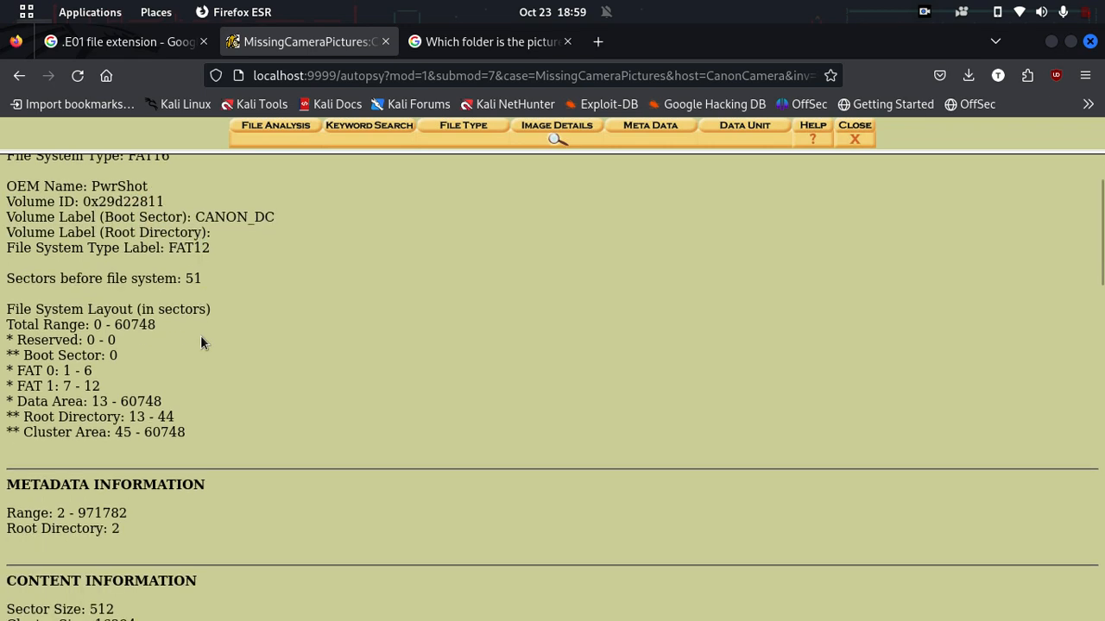
{"action": "scroll", "coordinate": [338, 323], "scroll_direction": "up", "scroll_amount": 2}
{"action": "left_click", "coordinate": [646, 131]}
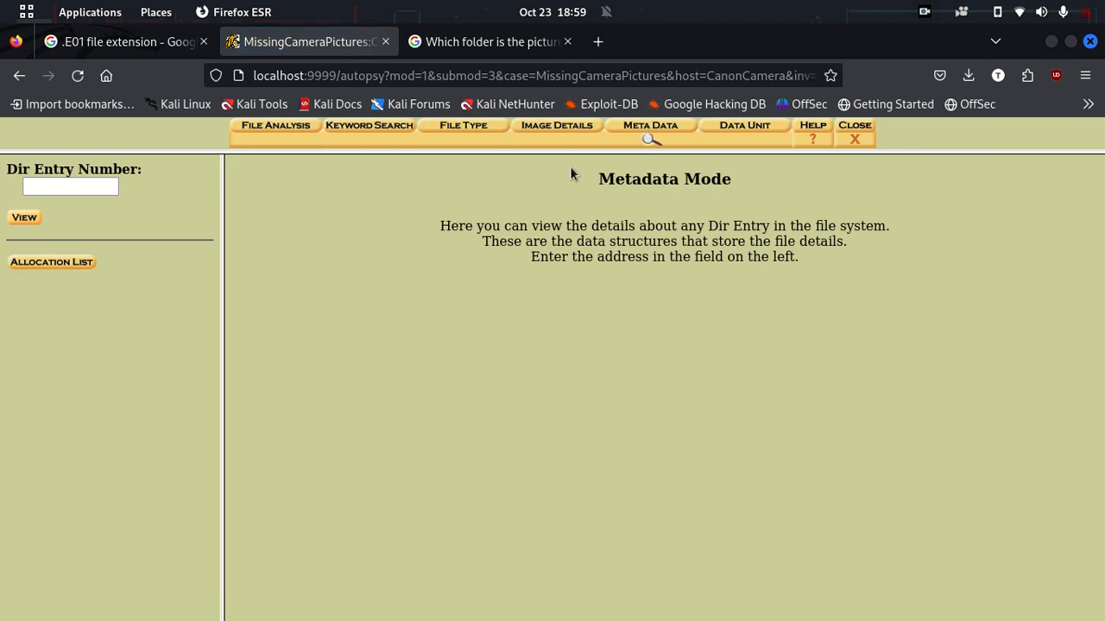
Step: Return from Data Unit to the root file listing showing $FAT1, $FAT2, $MBR, CANON_DC and DCIM
{"action": "left_click", "coordinate": [731, 129]}
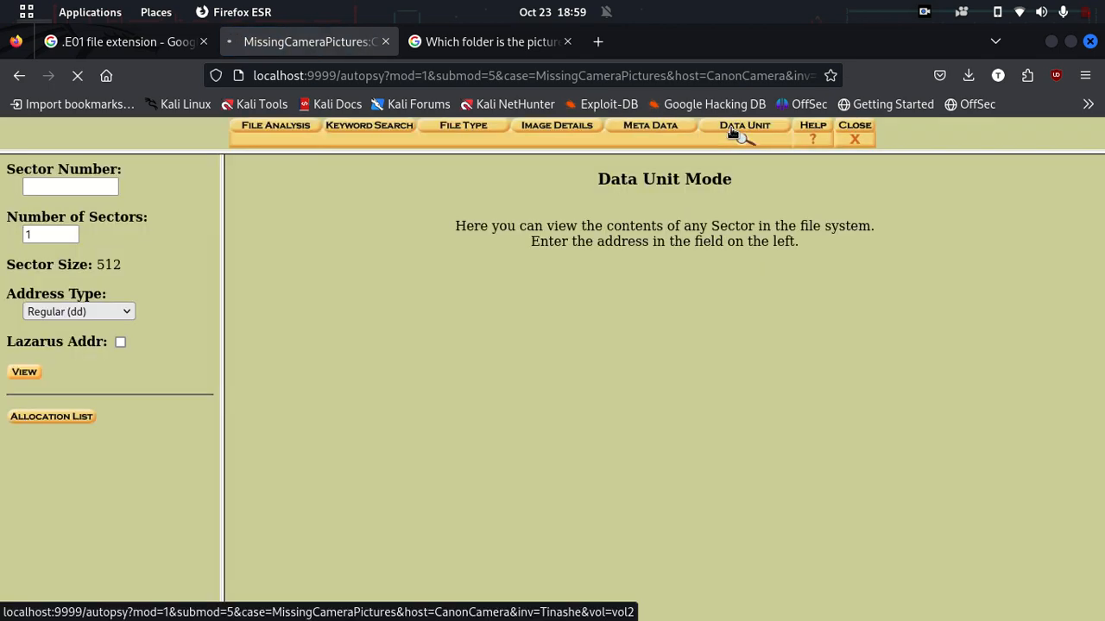
{"action": "left_click", "coordinate": [277, 135]}
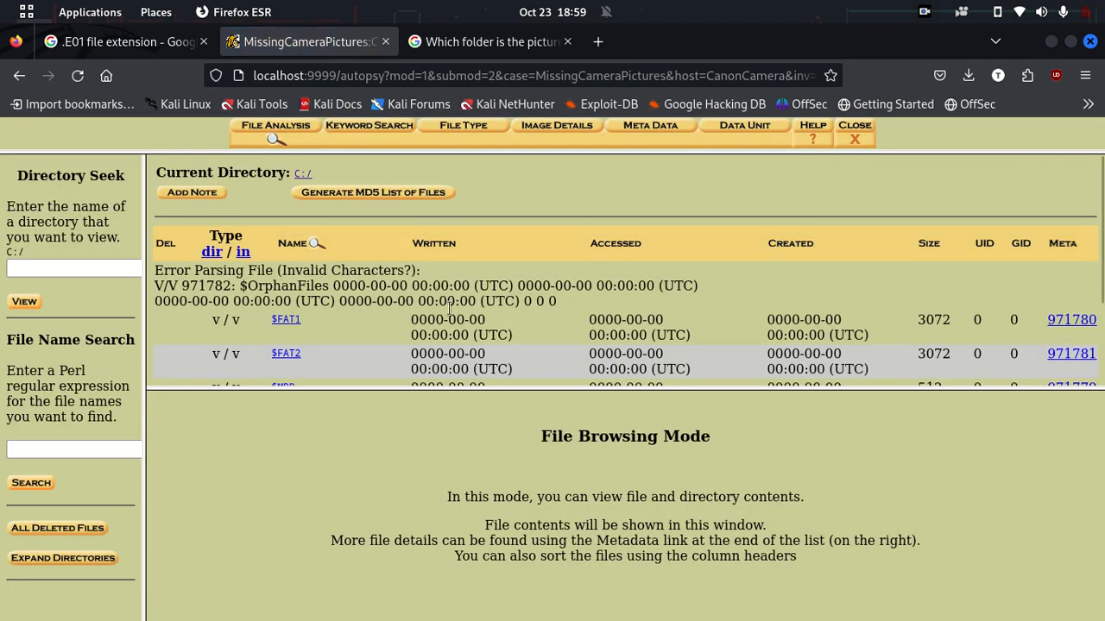
{"action": "scroll", "coordinate": [450, 308], "scroll_direction": "down", "scroll_amount": 2}
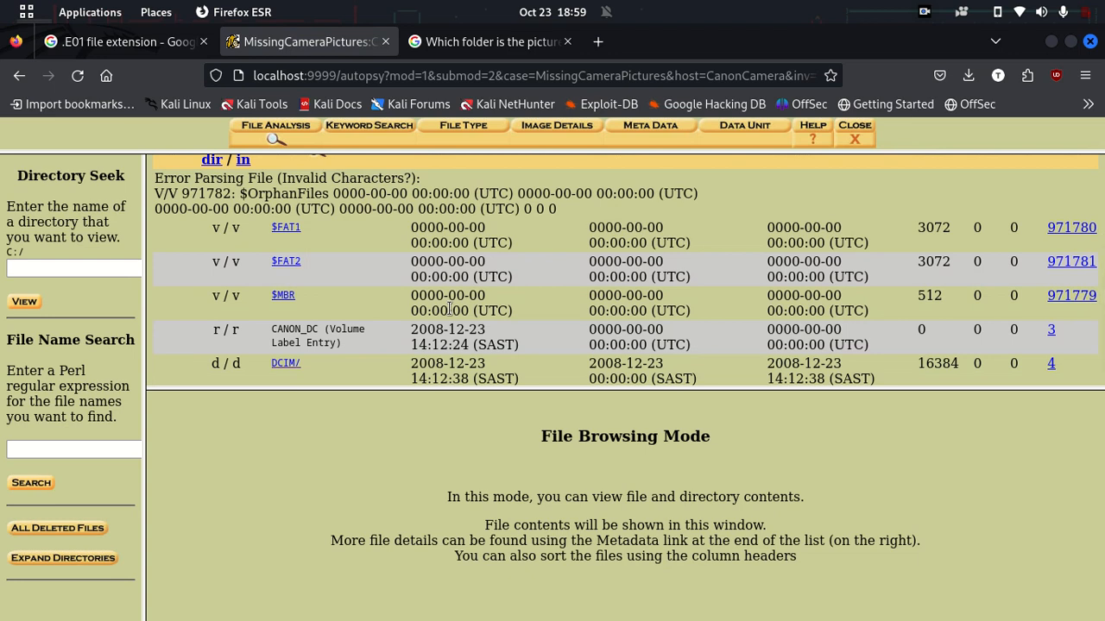
{"action": "scroll", "coordinate": [450, 309], "scroll_direction": "down", "scroll_amount": 1}
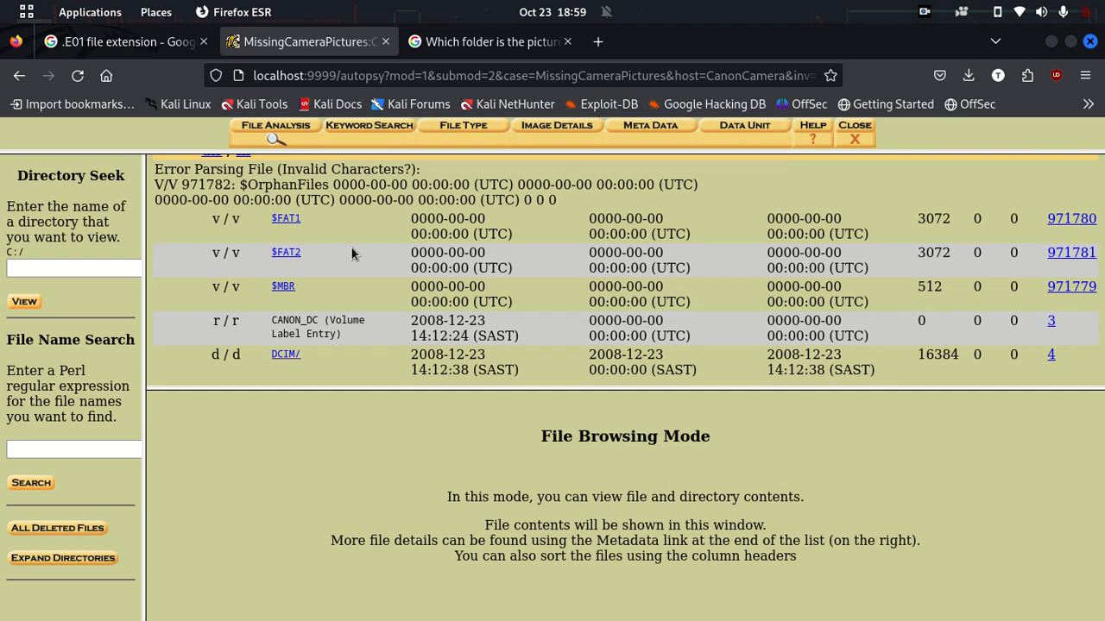
{"action": "scroll", "coordinate": [478, 266], "scroll_direction": "up", "scroll_amount": 2}
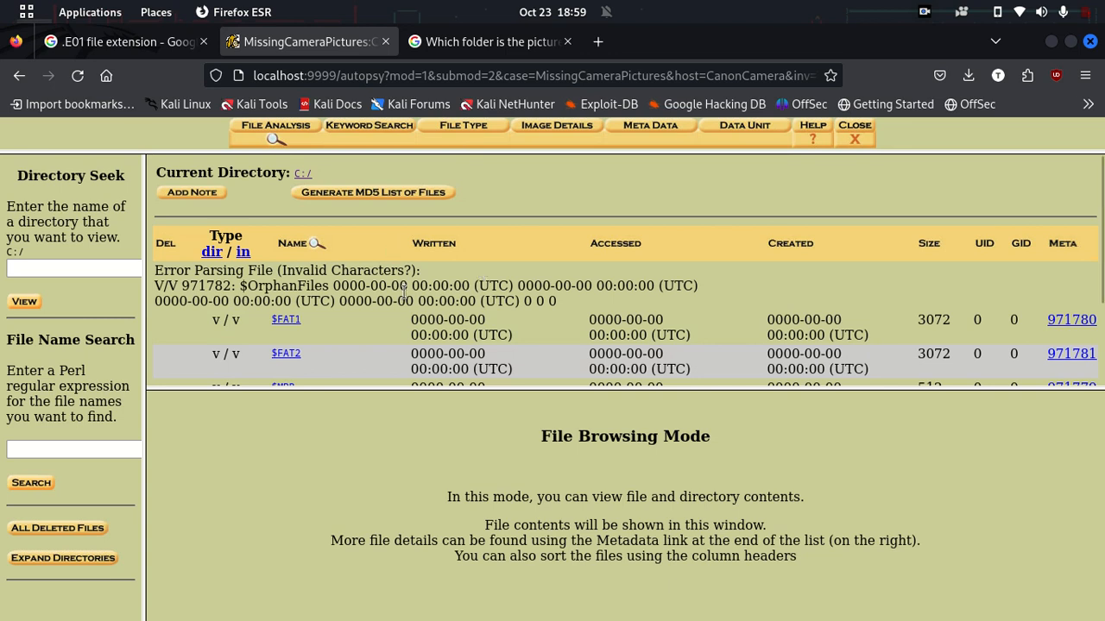
Step: Check the timestamp on the error line, then minimise the Firefox window
{"action": "left_click_drag", "start_coordinate": [417, 298], "coordinate": [524, 302]}
{"action": "left_click", "coordinate": [474, 281]}
{"action": "scroll", "coordinate": [914, 260], "scroll_direction": "down", "scroll_amount": 2}
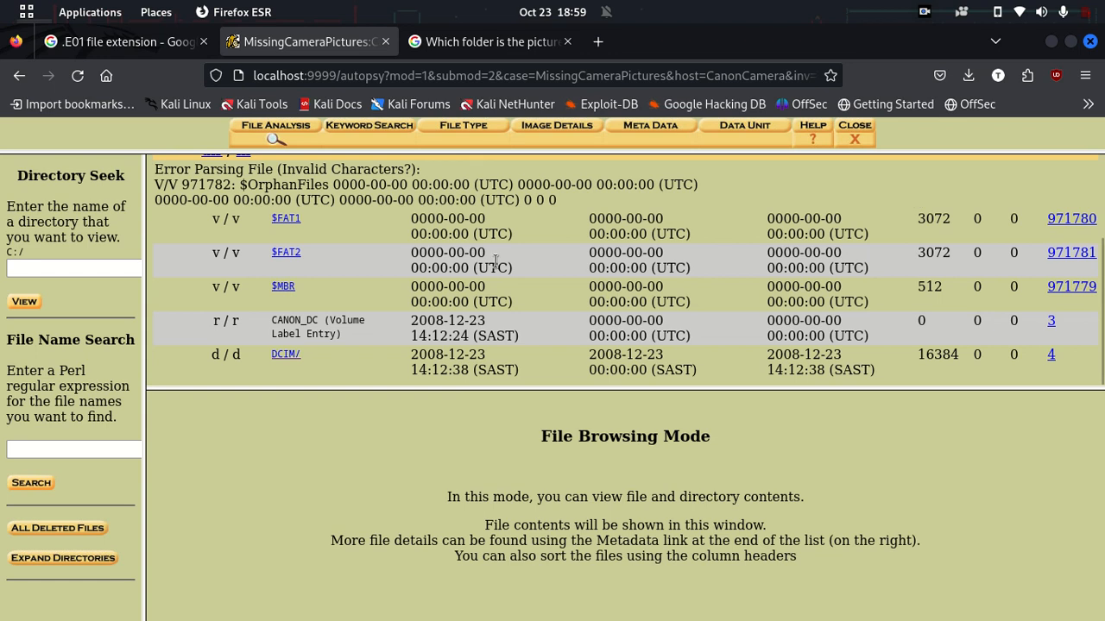
{"action": "left_click", "coordinate": [1051, 41]}
{"action": "left_click_drag", "start_coordinate": [646, 337], "coordinate": [770, 375]}
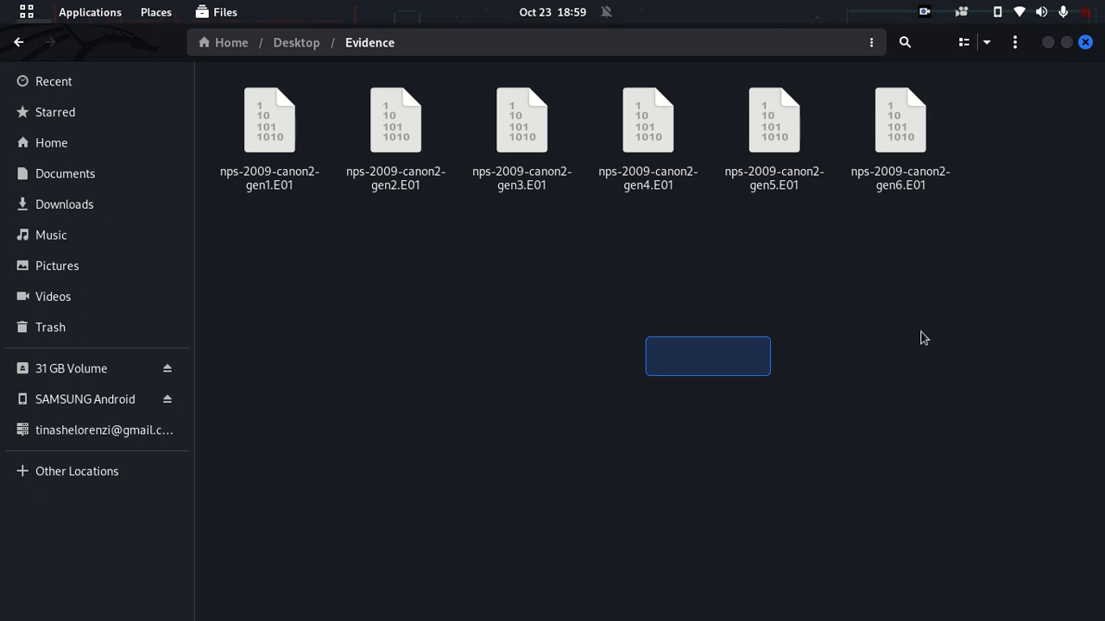
{"action": "left_click", "coordinate": [925, 13]}
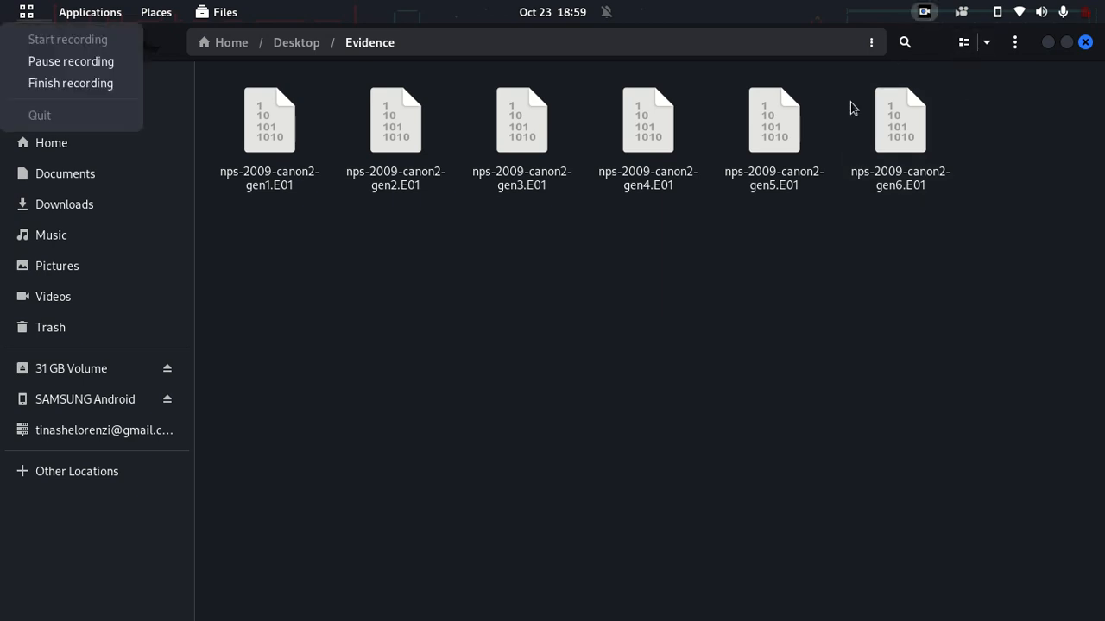